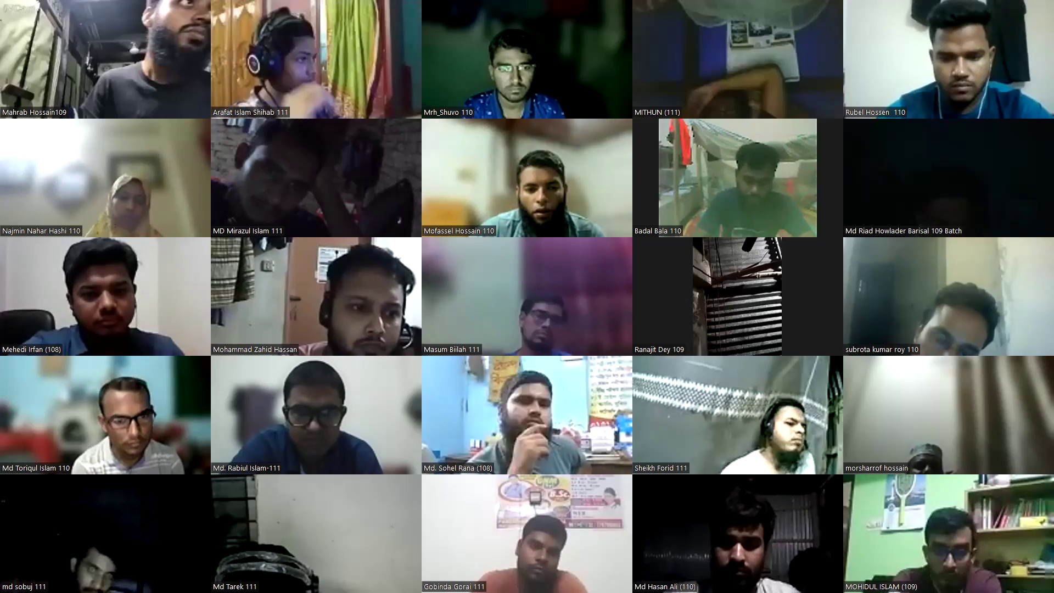
Advance the Zoom gallery view to the next page of meeting participants
key("Page_Down")
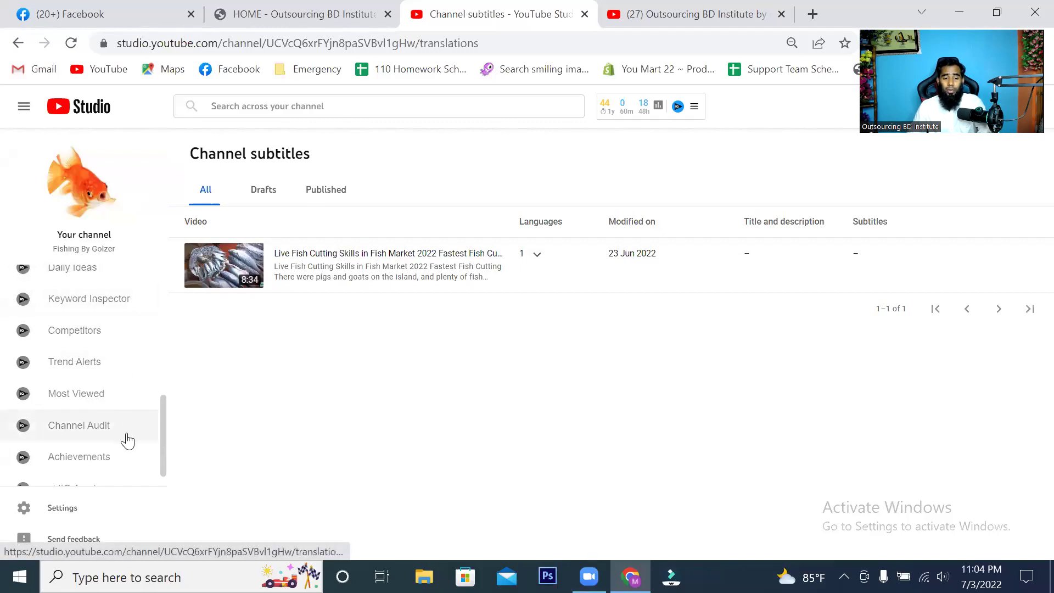
Open Studio Settings on the Channel section to show country of residence and the five keywords
scroll(125, 472, "down", 1)
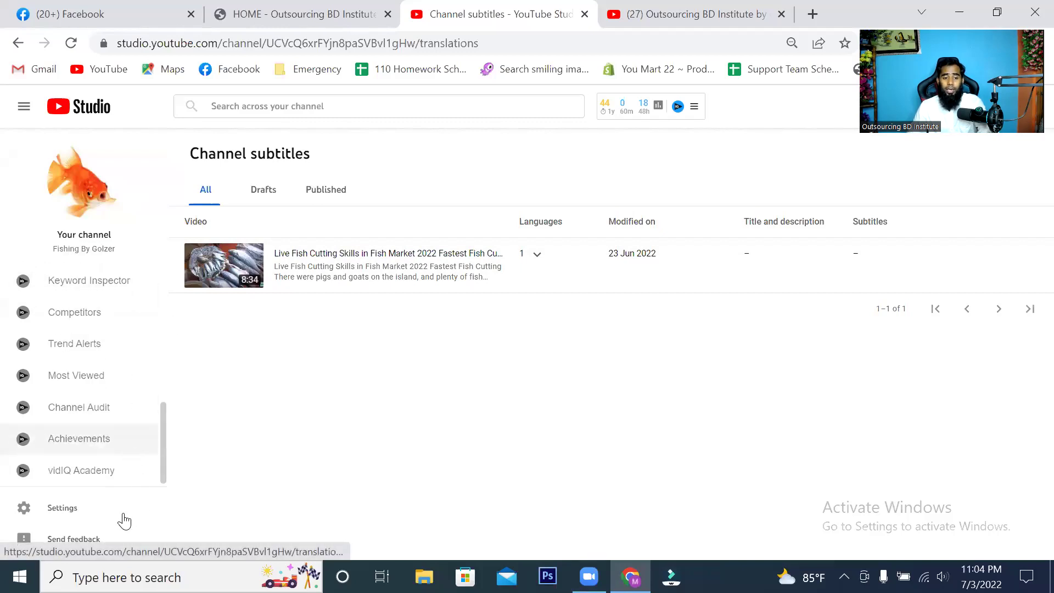
left_click(69, 513)
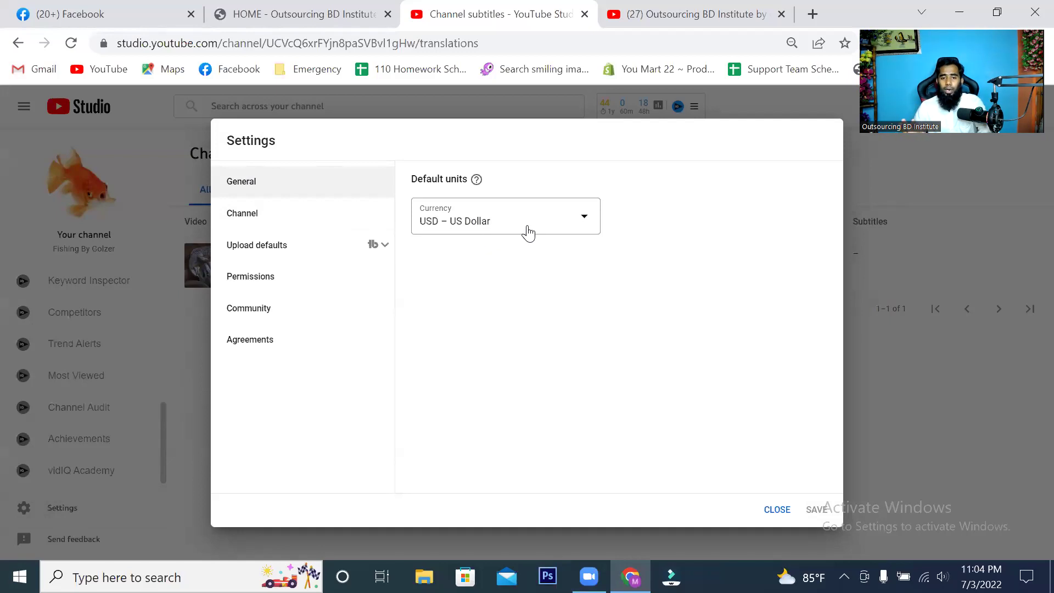
left_click(262, 229)
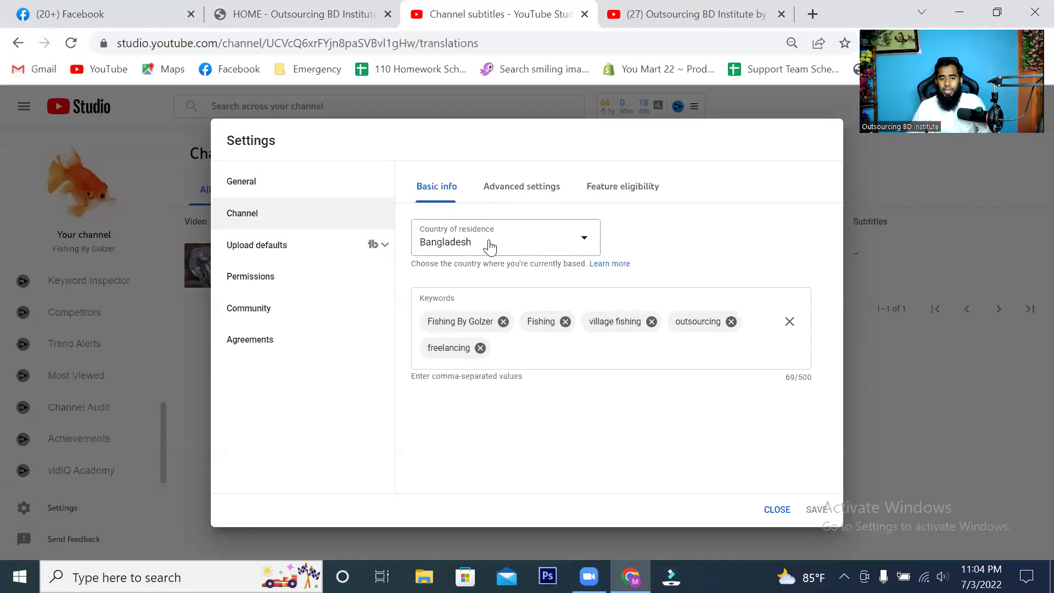
left_click(545, 239)
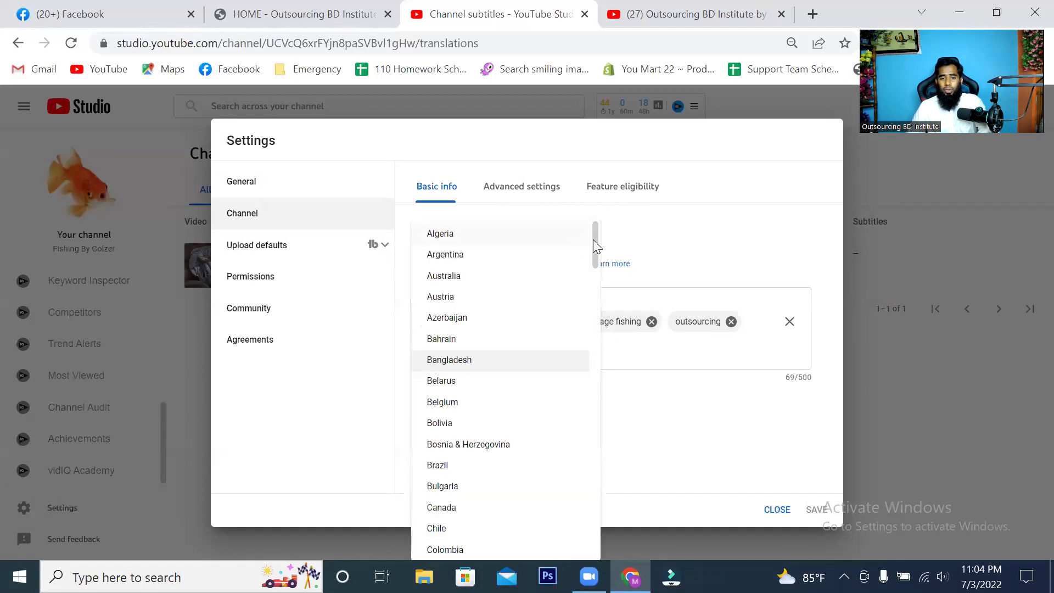
left_click(472, 233)
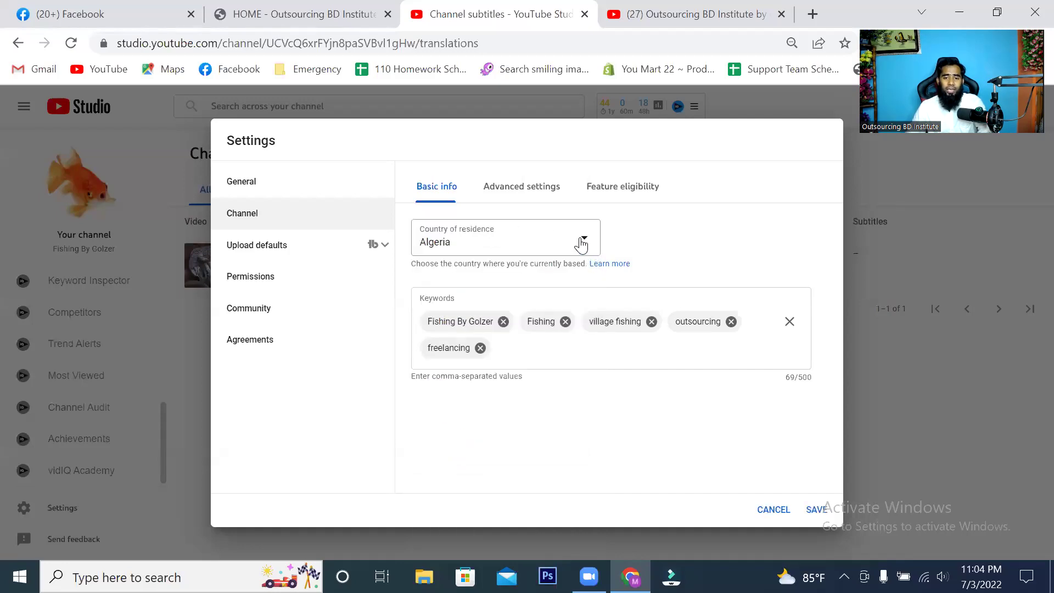
left_click(583, 243)
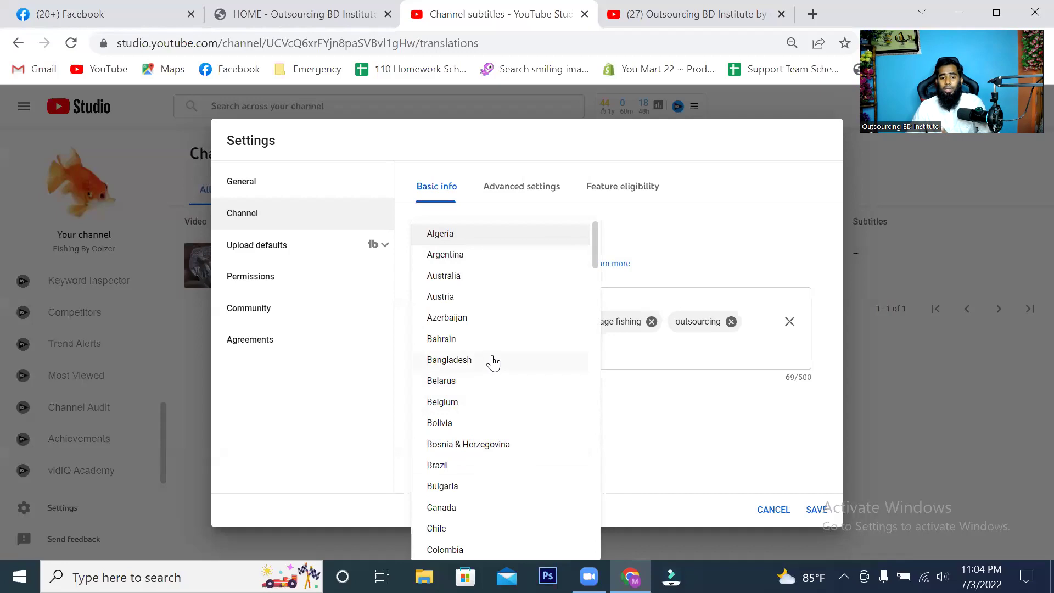
left_click(448, 359)
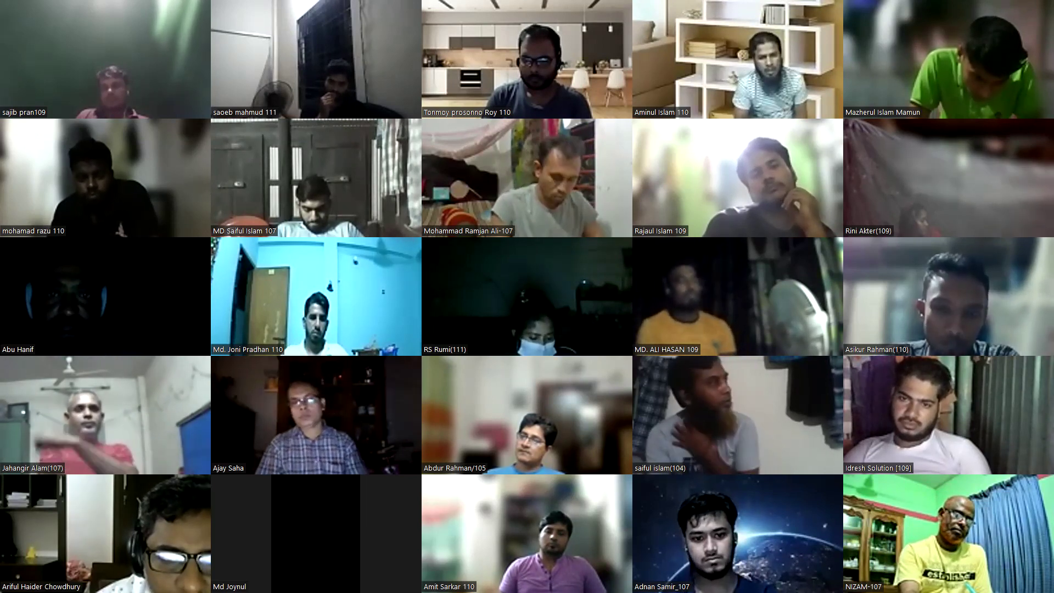
Page forward twice through the Zoom participant gallery
key("Page_Down")
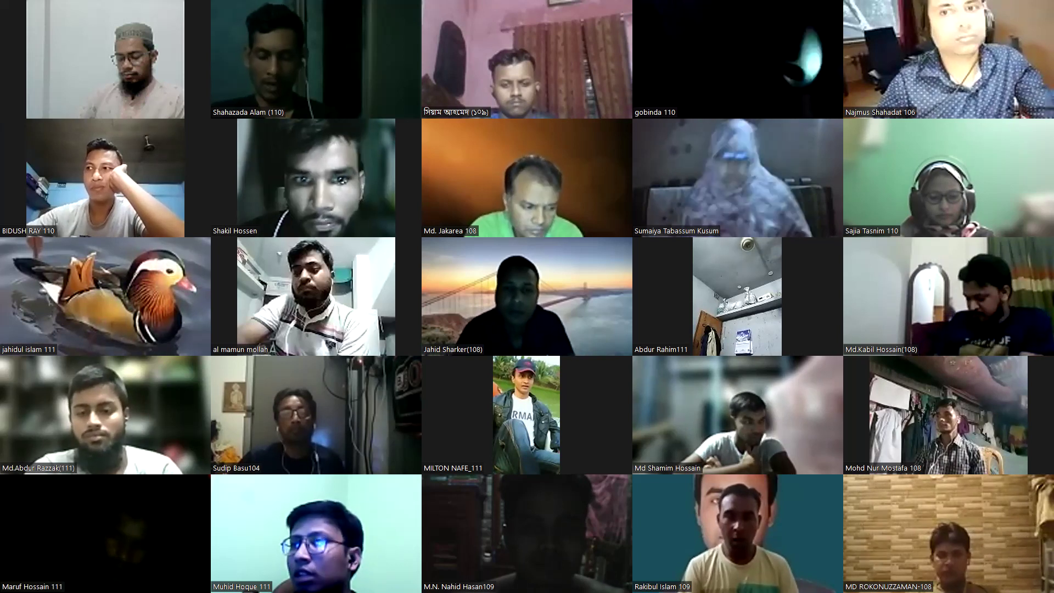
key("Page_Down")
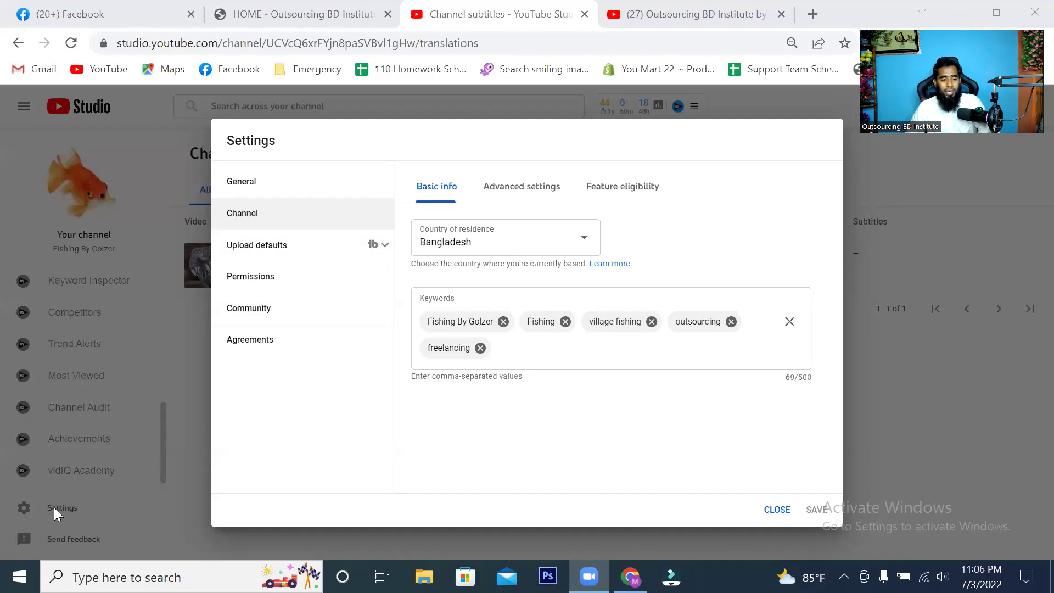
Inspect the channel Keywords box, then bring up the Advanced settings showing the Made for Kids audience setting
left_click(543, 353)
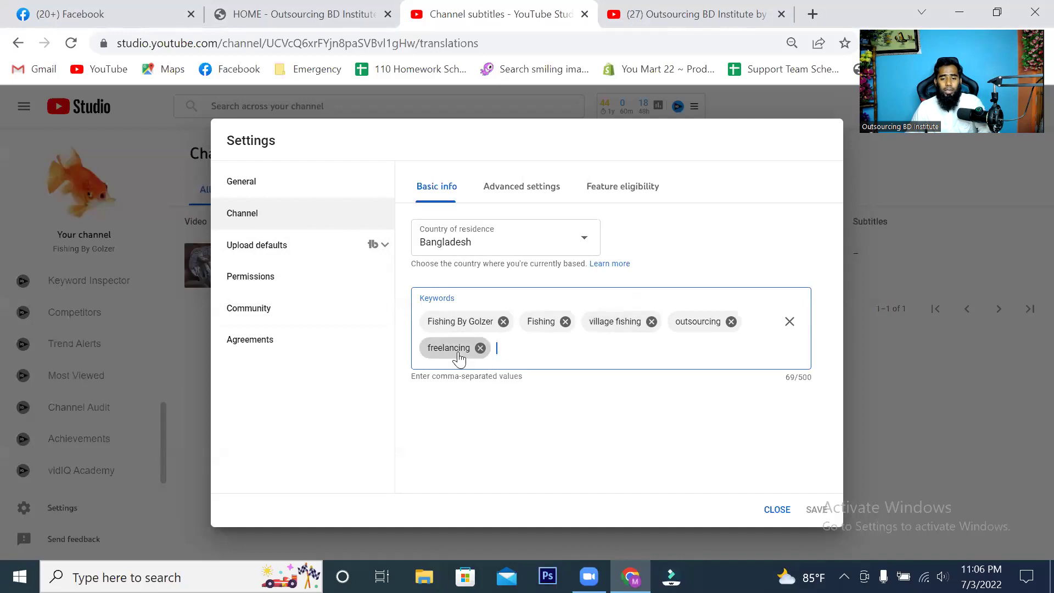
left_click(829, 382)
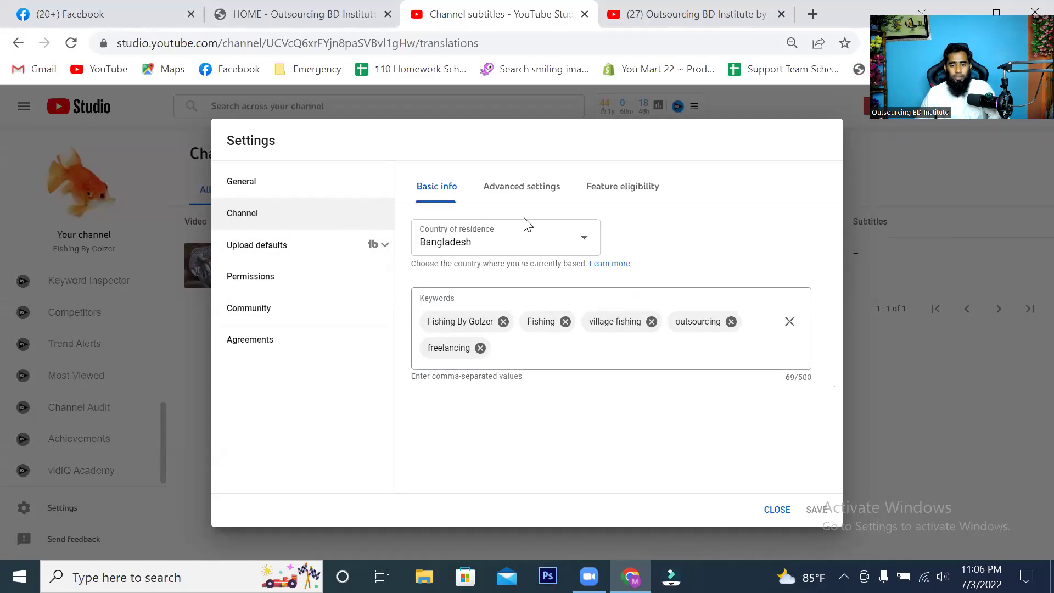
left_click(555, 348)
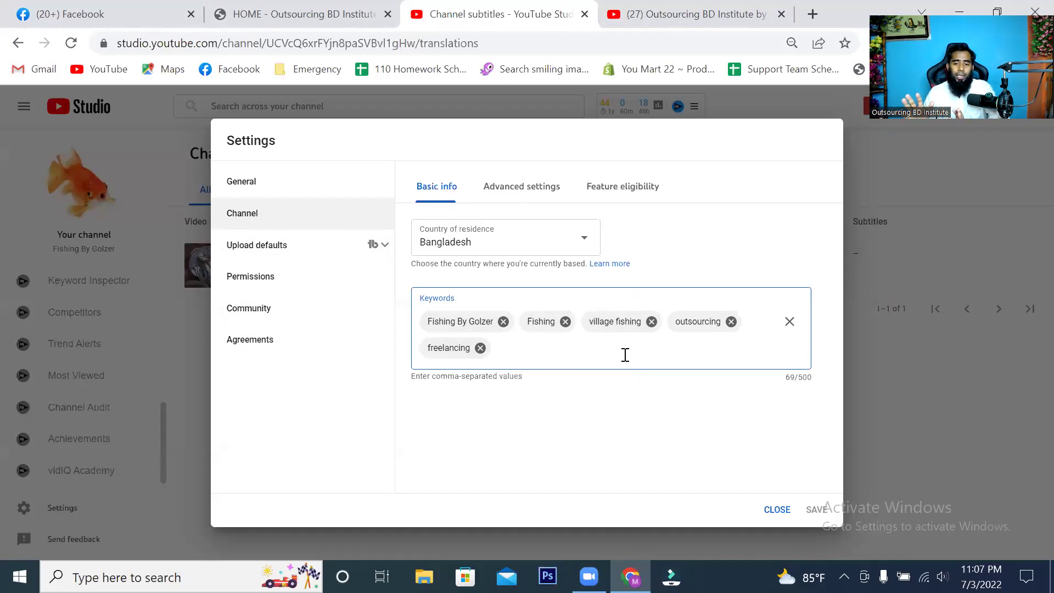
left_click(517, 195)
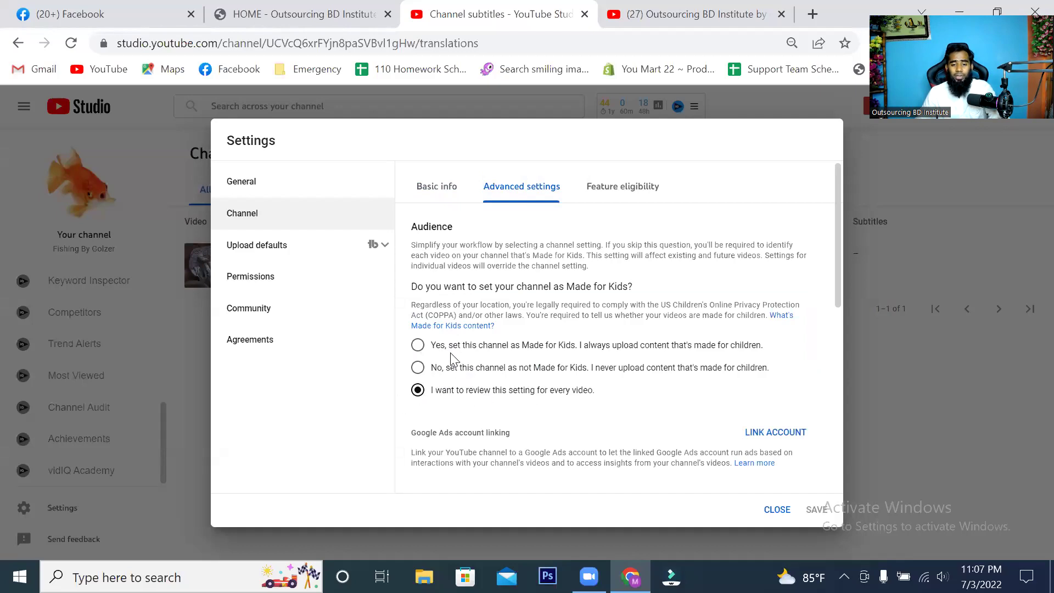
Scroll Advanced settings and highlight the Subscriber count heading before moving to the public videos page
scroll(516, 387, "down", 3)
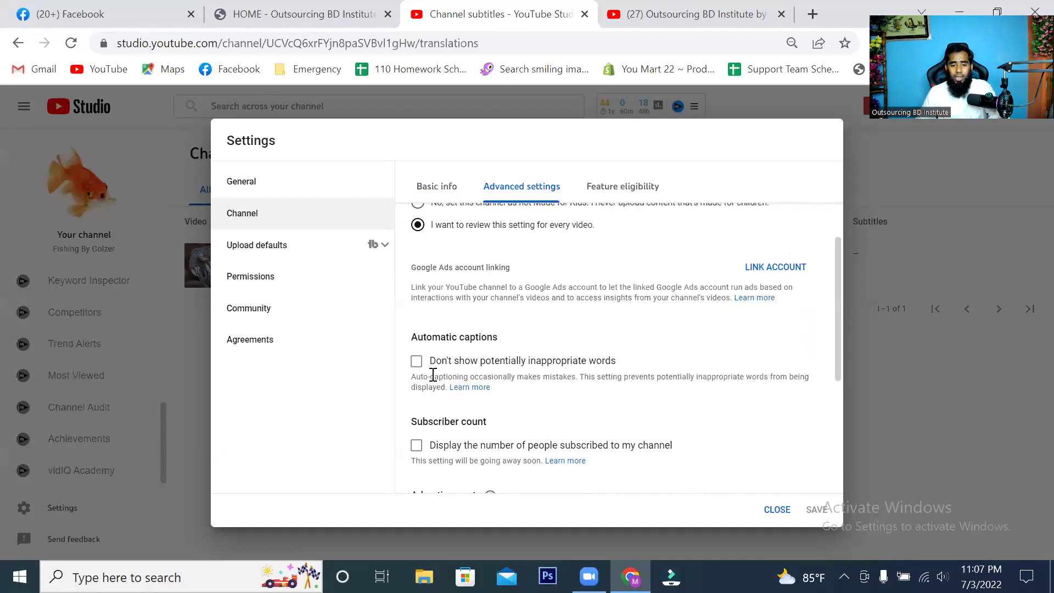
scroll(428, 373, "down", 3)
left_click_drag(413, 257, 510, 259)
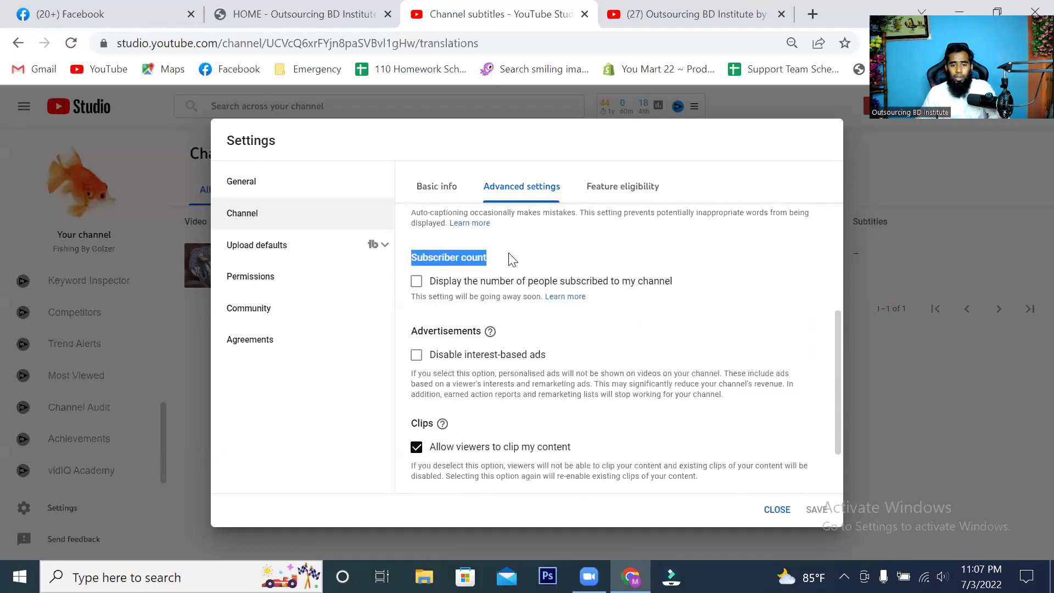
left_click(443, 257)
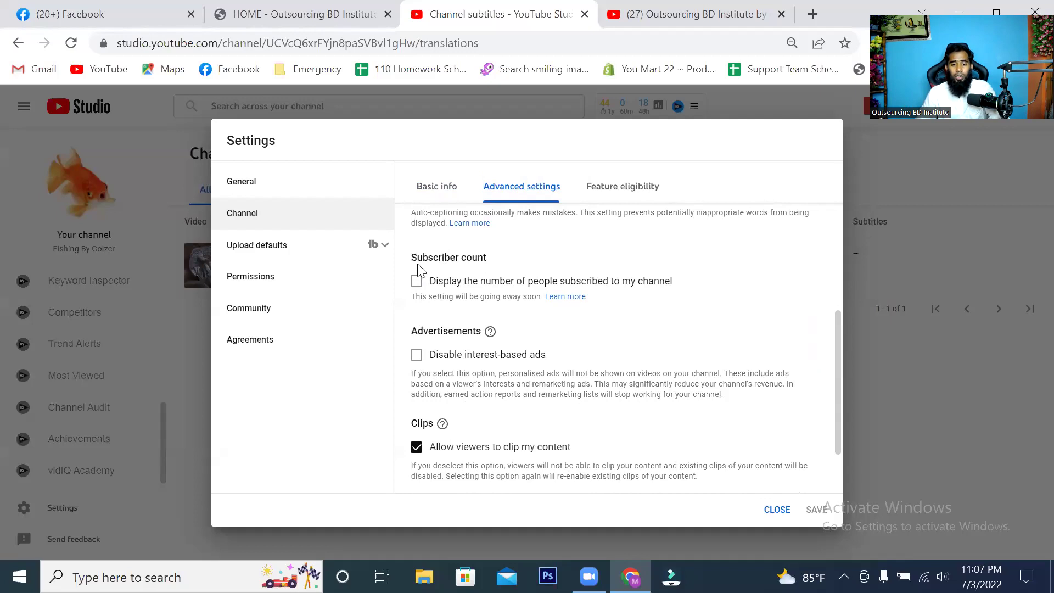
left_click(731, 16)
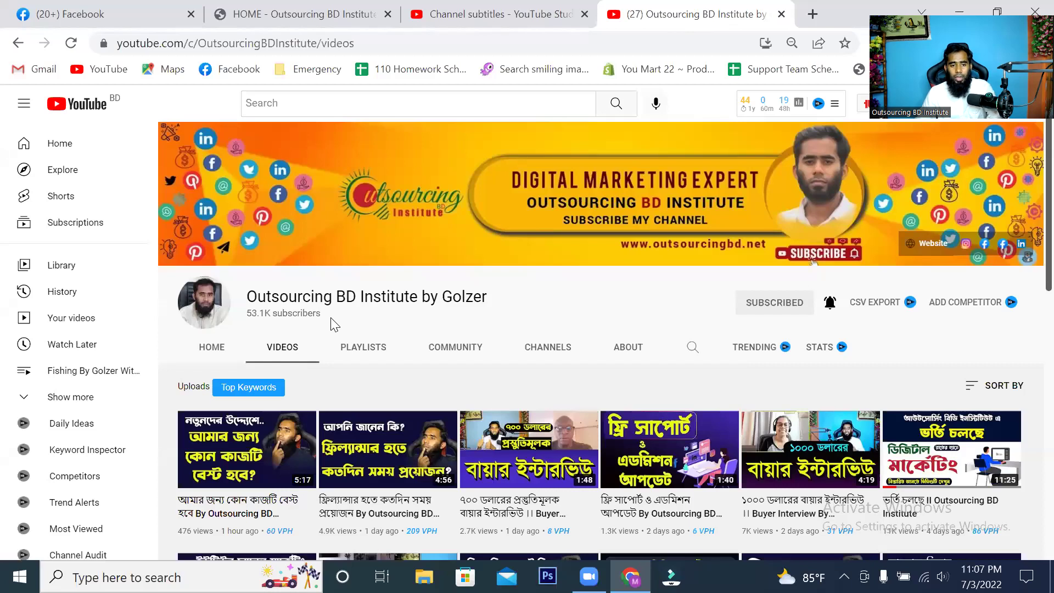
Highlight the channel's 53.1K subscriber count on the public page, ending back in Studio Advanced settings
triple_click(248, 314)
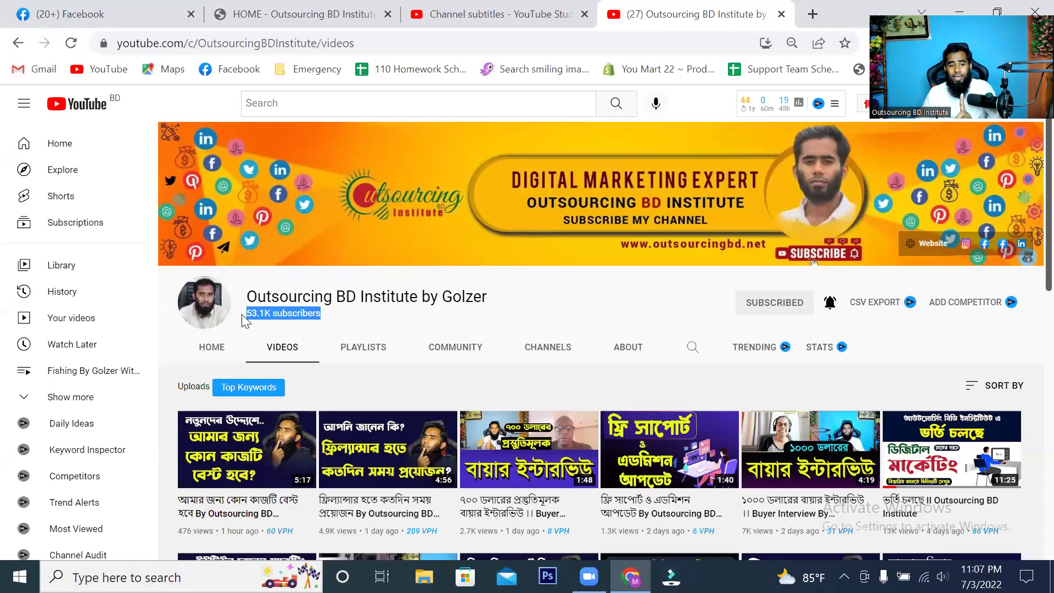
left_click(281, 319)
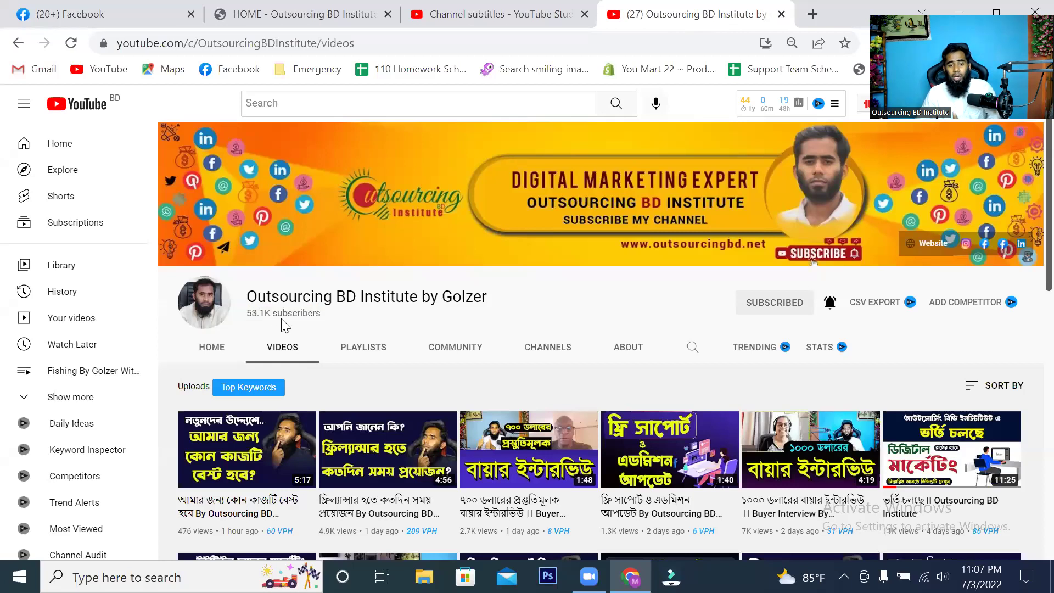
left_click(470, 13)
left_click(686, 14)
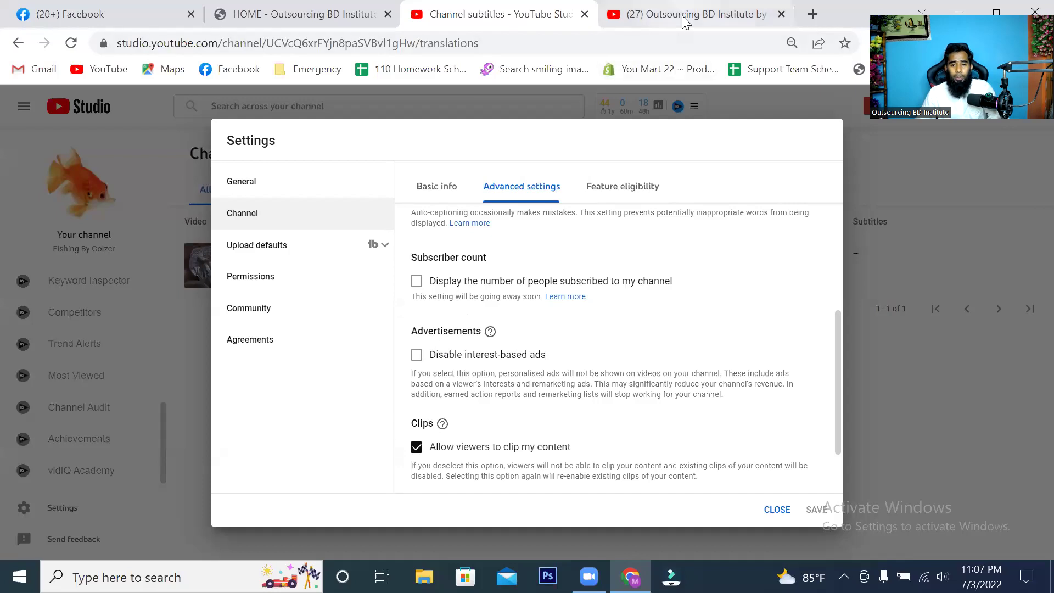
left_click_drag(327, 315, 243, 318)
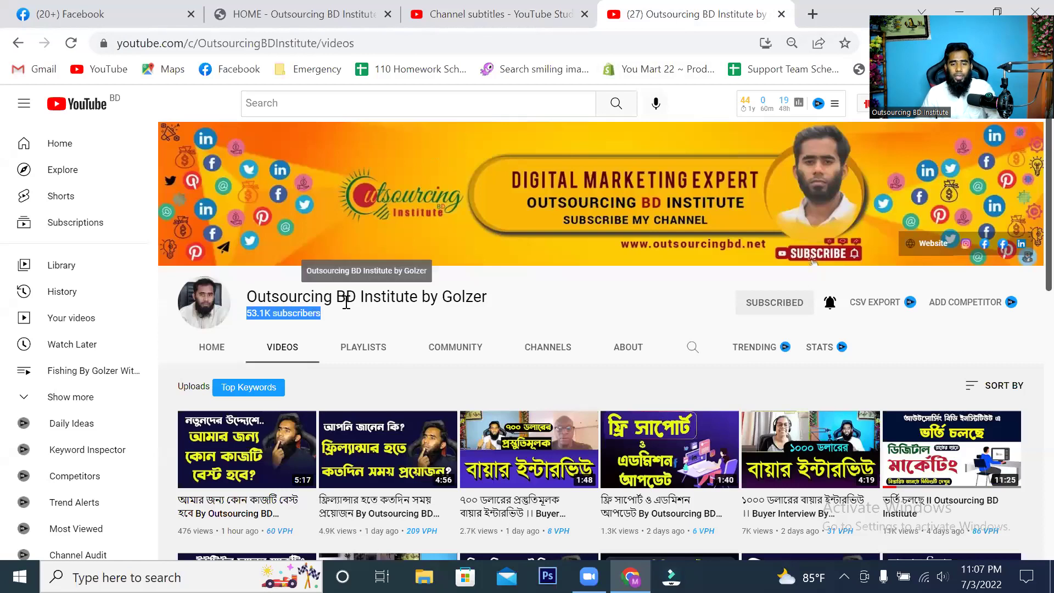
left_click(538, 15)
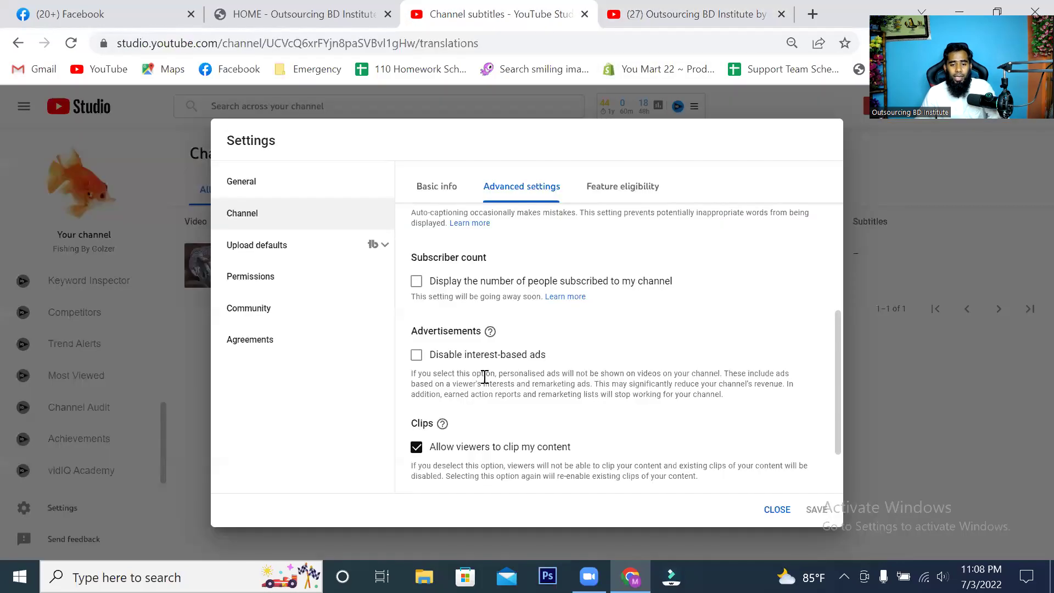
Toggle the interest-based ads and subscriber count checkboxes on and back off, leaving both unchanged
left_click(419, 361)
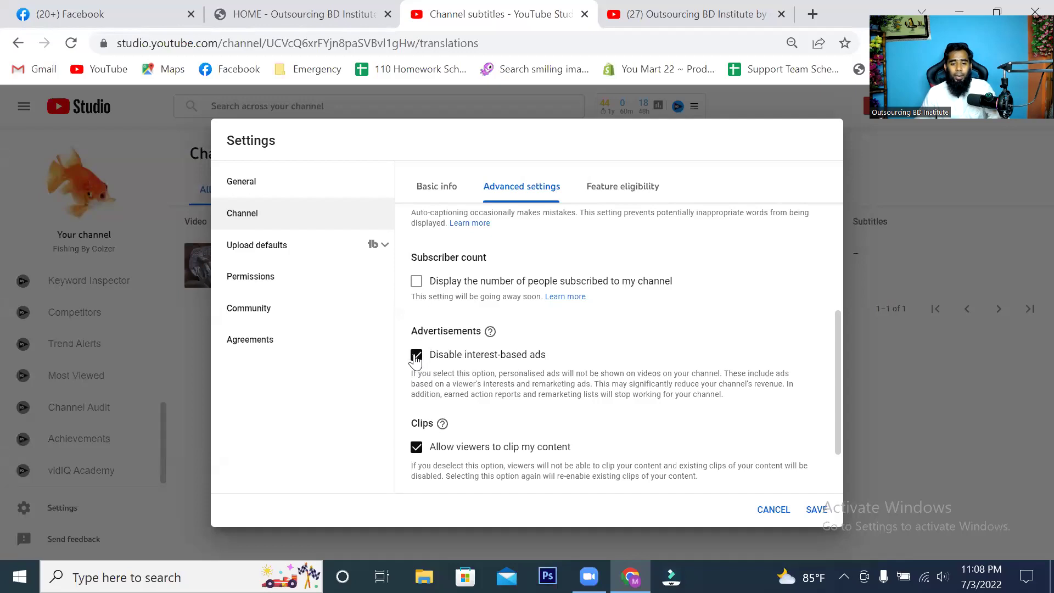
left_click(415, 354)
left_click(418, 282)
left_click(420, 285)
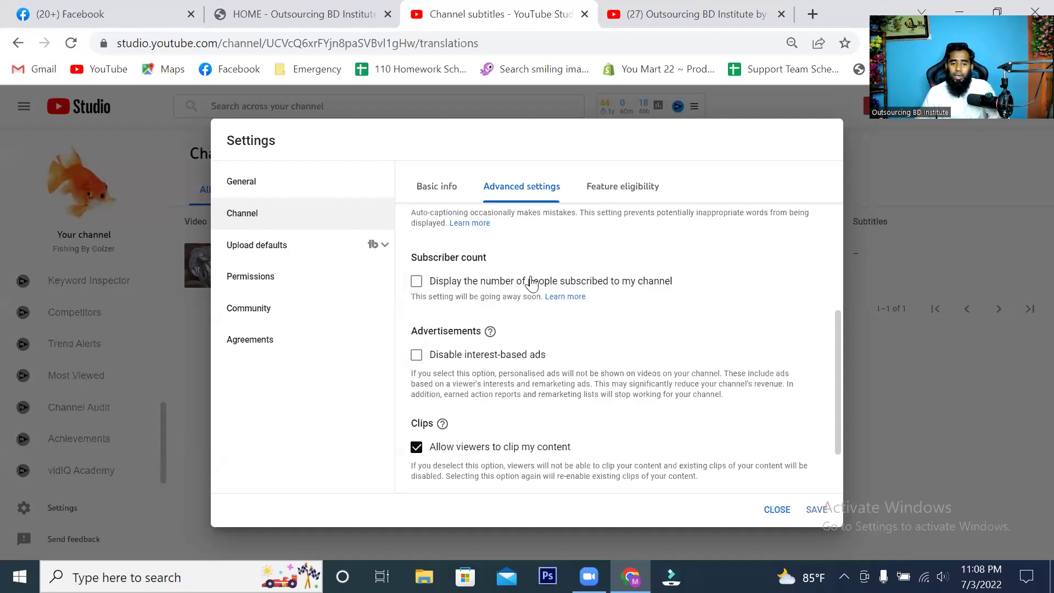
Show Feature eligibility with Default Features and phone-verification features both Enabled
scroll(461, 384, "down", 2)
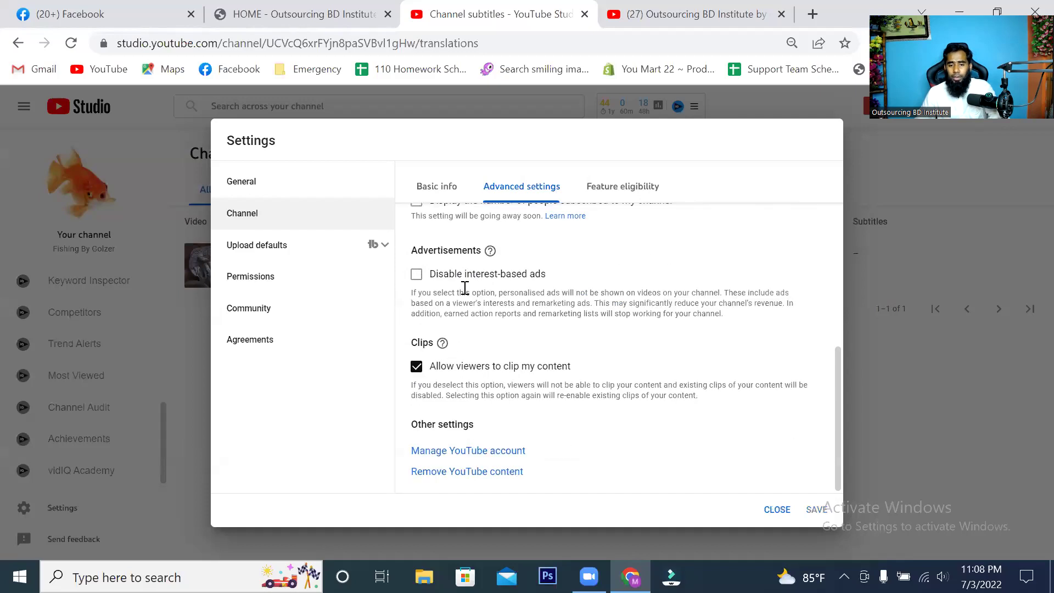
scroll(483, 384, "up", 3)
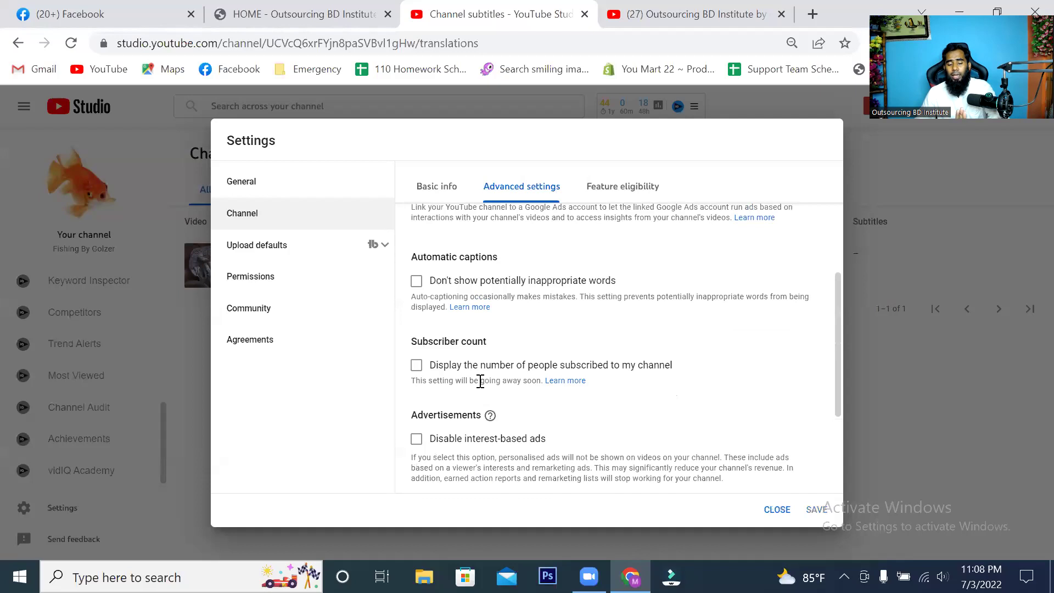
scroll(480, 381, "down", 2)
left_click(615, 190)
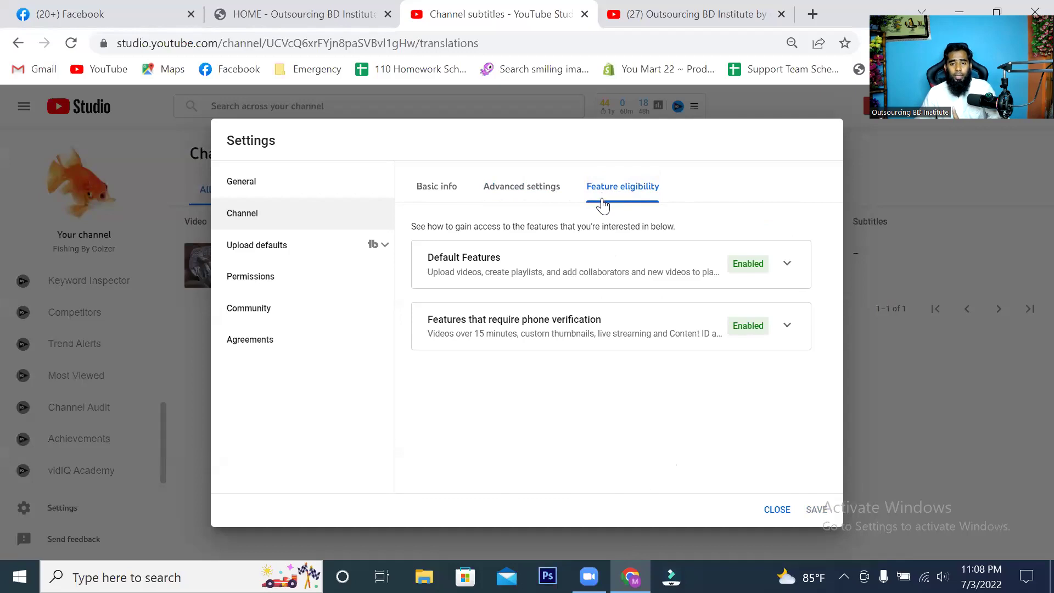
Look through the channel's playlists on the public YouTube page
left_click(698, 14)
left_click(402, 356)
scroll(384, 362, "down", 1)
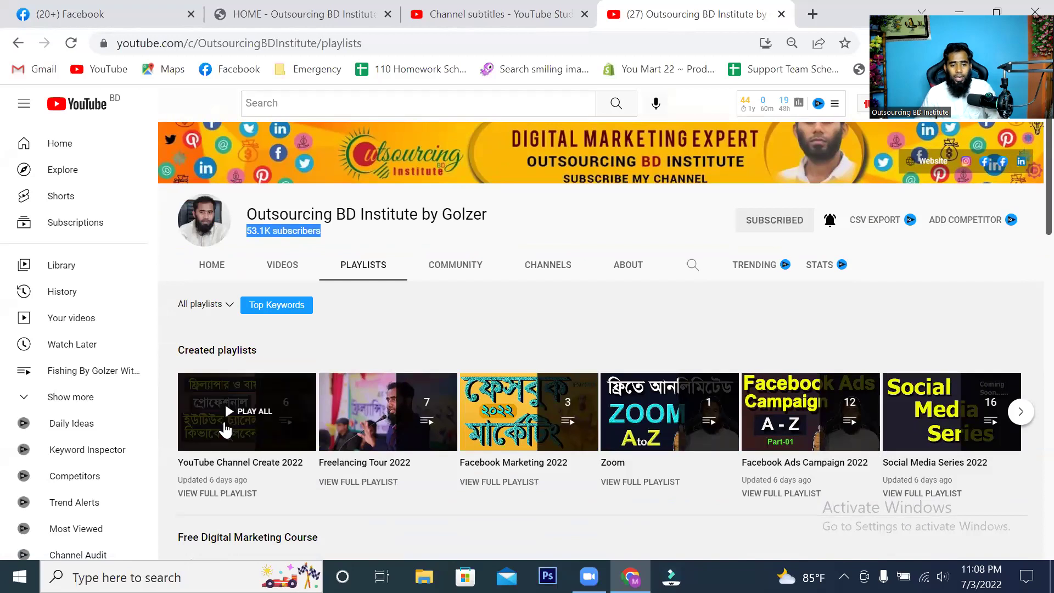
Back in Studio Feature eligibility, highlight the phone-verification features description
left_click(516, 17)
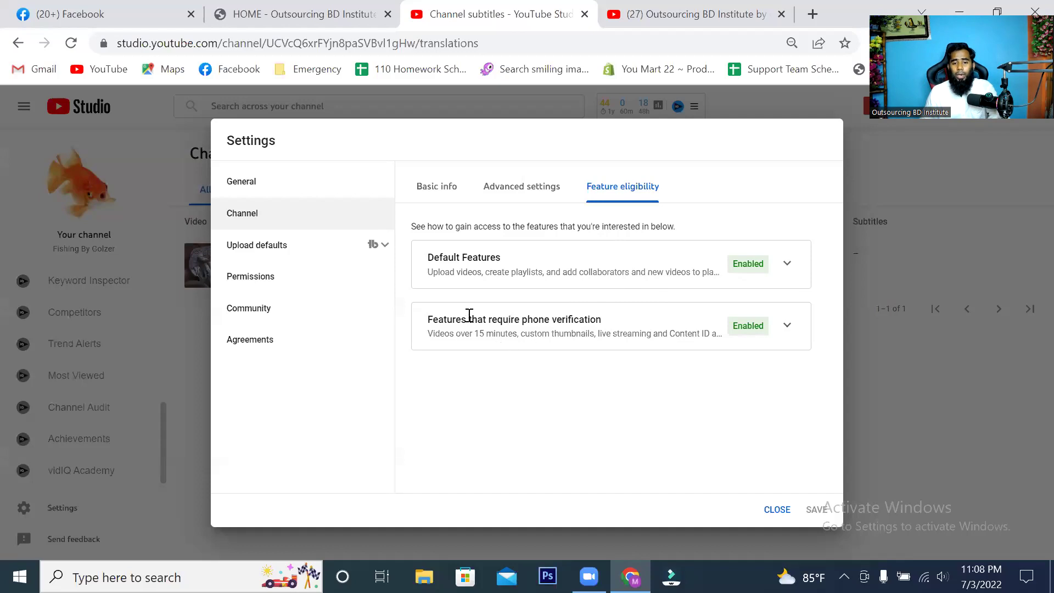
left_click_drag(538, 334, 690, 334)
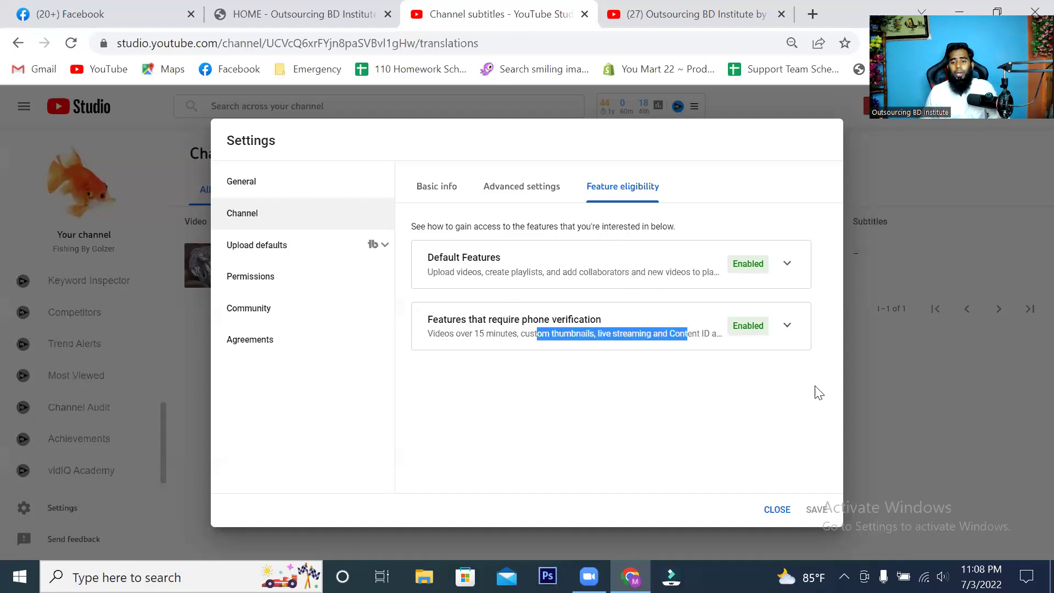
left_click(797, 389)
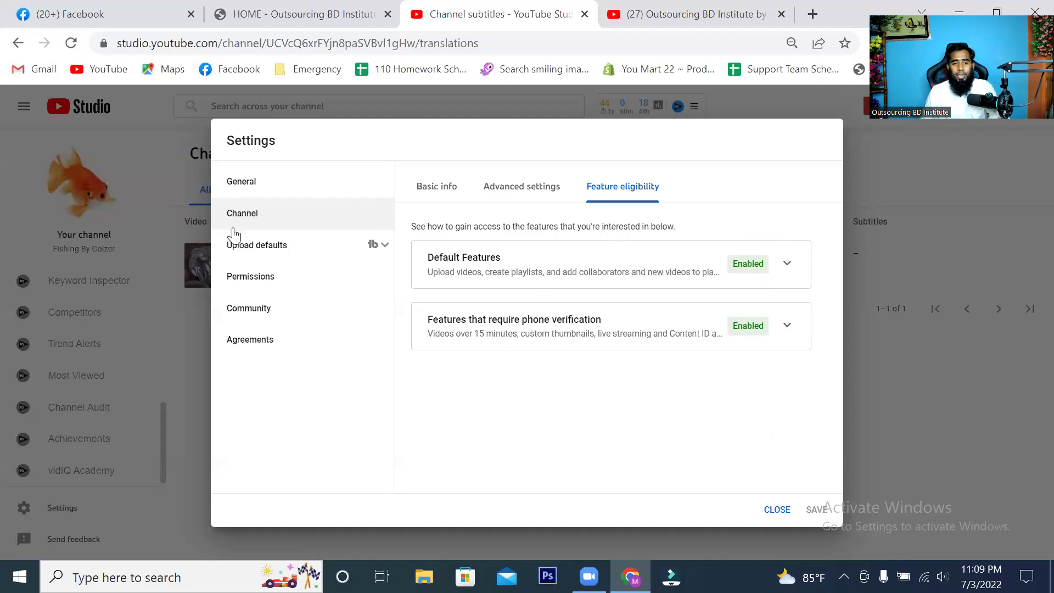
Review the Upload defaults title, description and Public visibility, then go to the channel's YouTube playlists
left_click(274, 255)
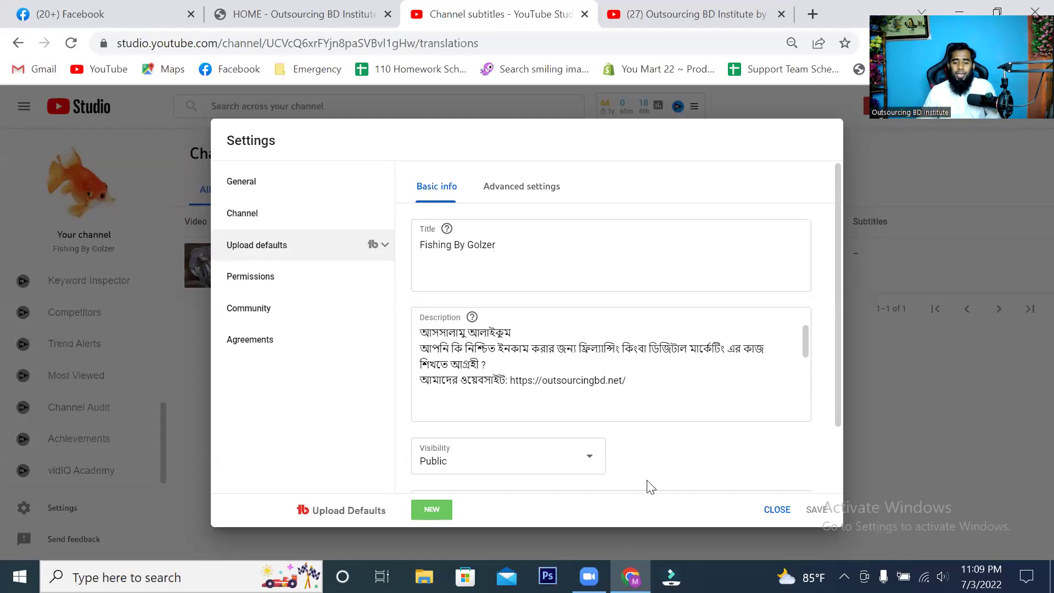
left_click(545, 340)
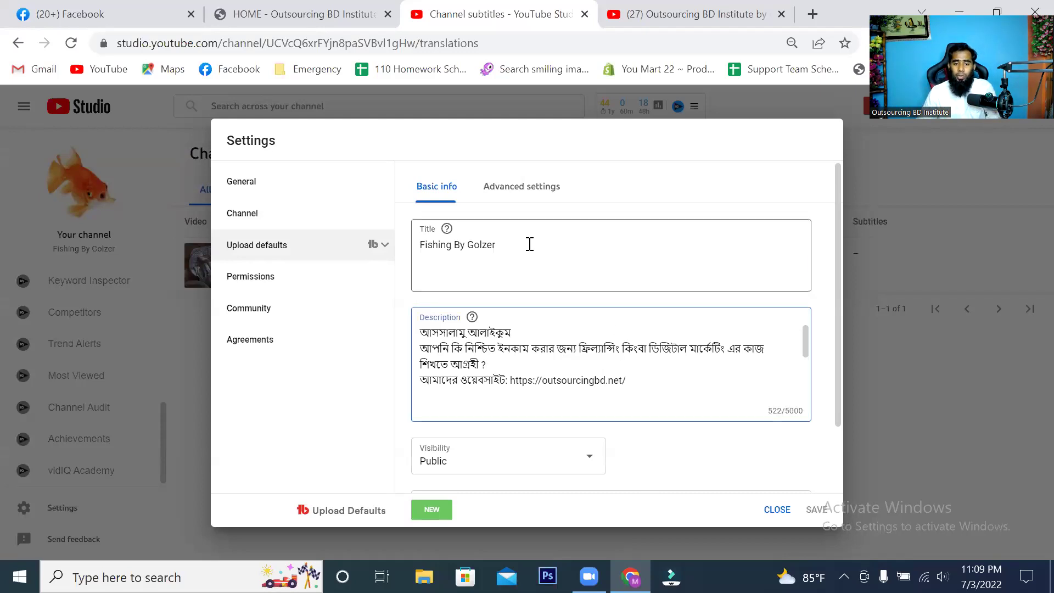
left_click_drag(528, 244, 357, 252)
left_click(583, 366)
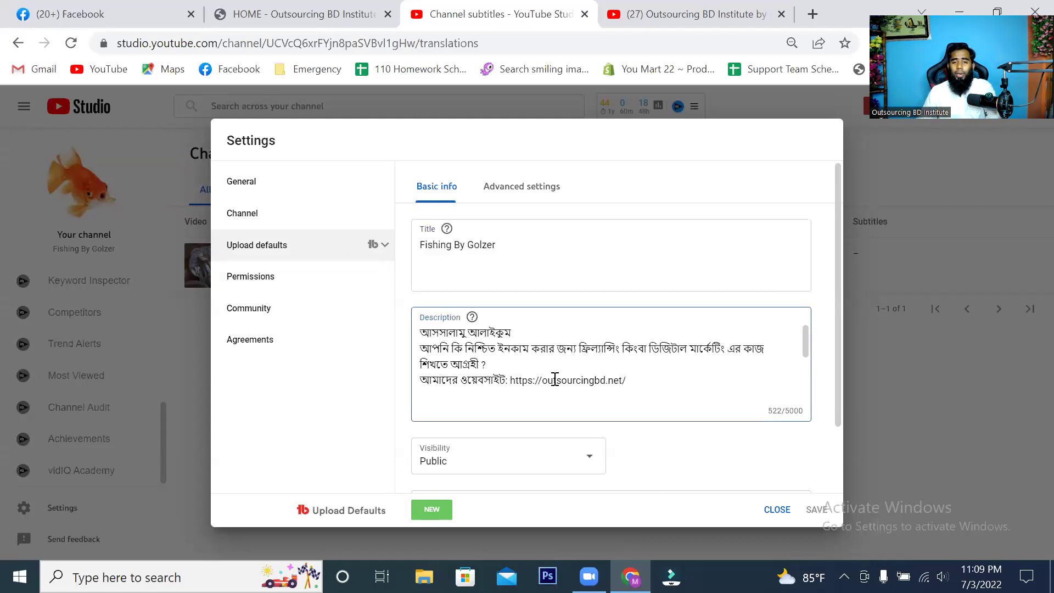
scroll(554, 380, "down", 3)
scroll(541, 369, "up", 3)
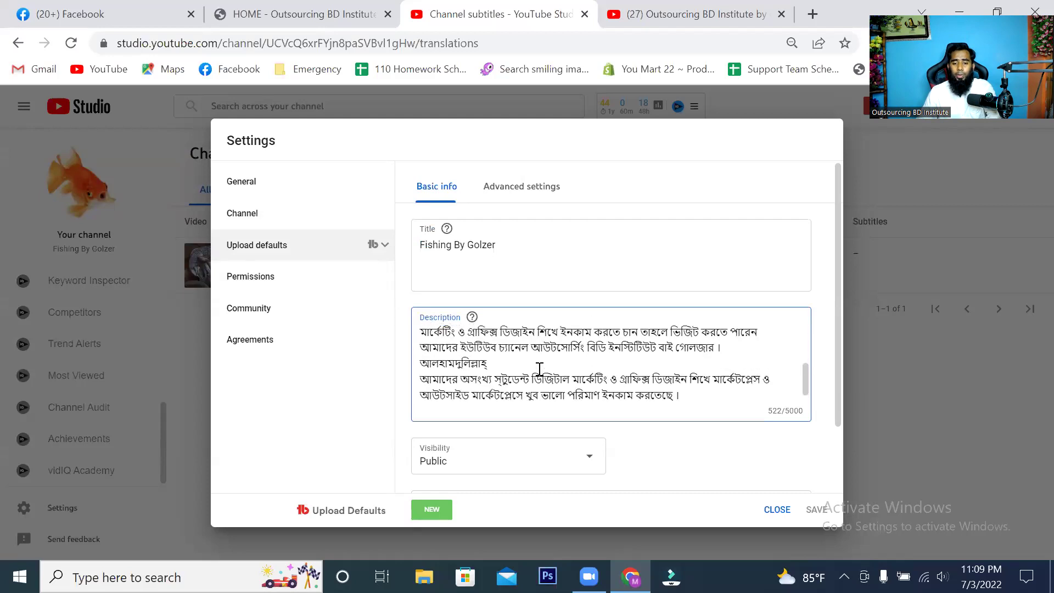
left_click(684, 17)
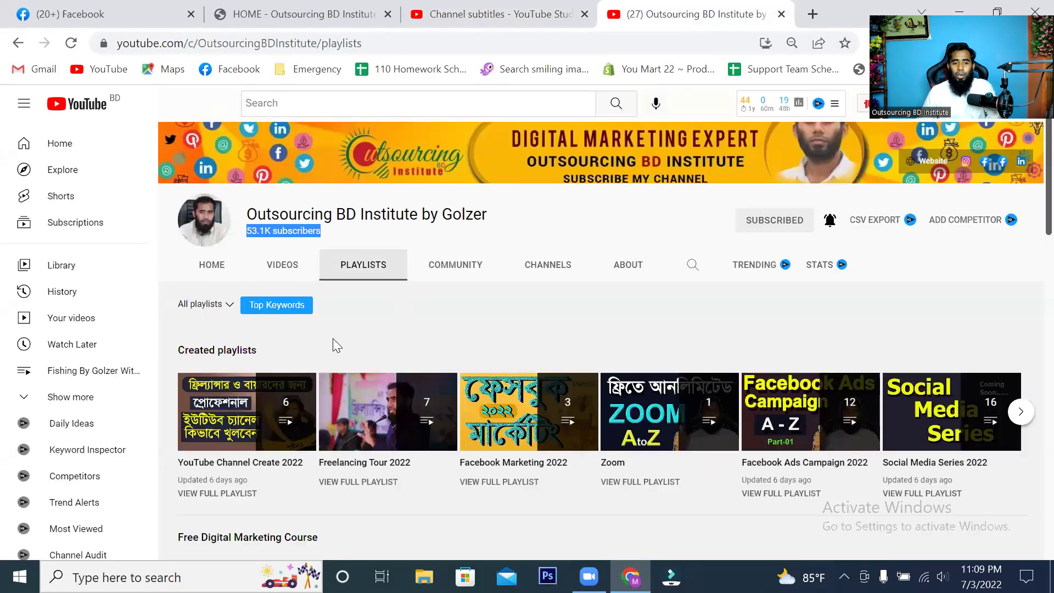
Open the channel's second video, pause its ad, and expand the full description
left_click(269, 267)
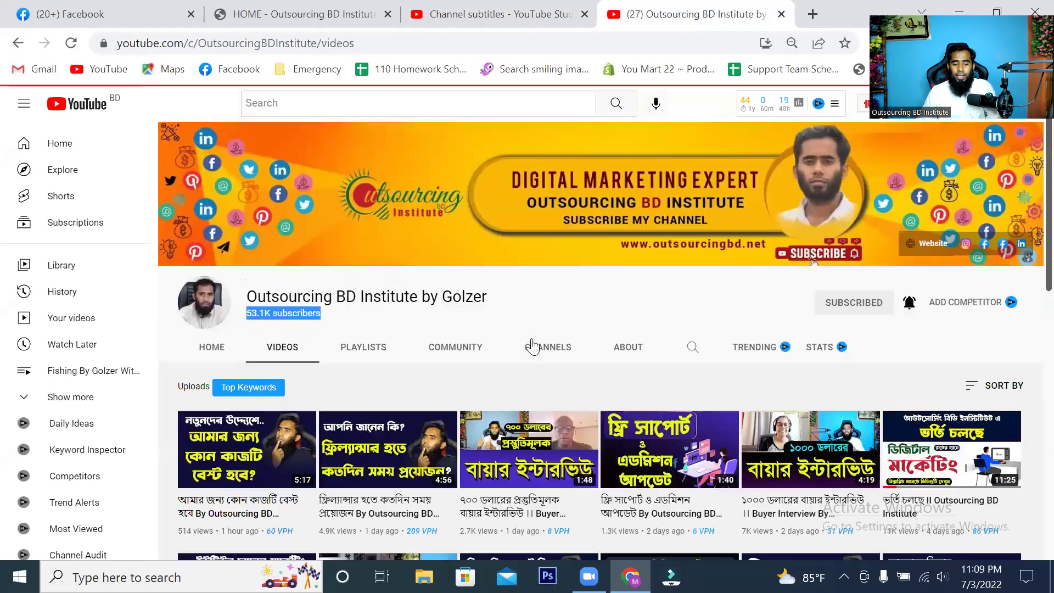
left_click(413, 378)
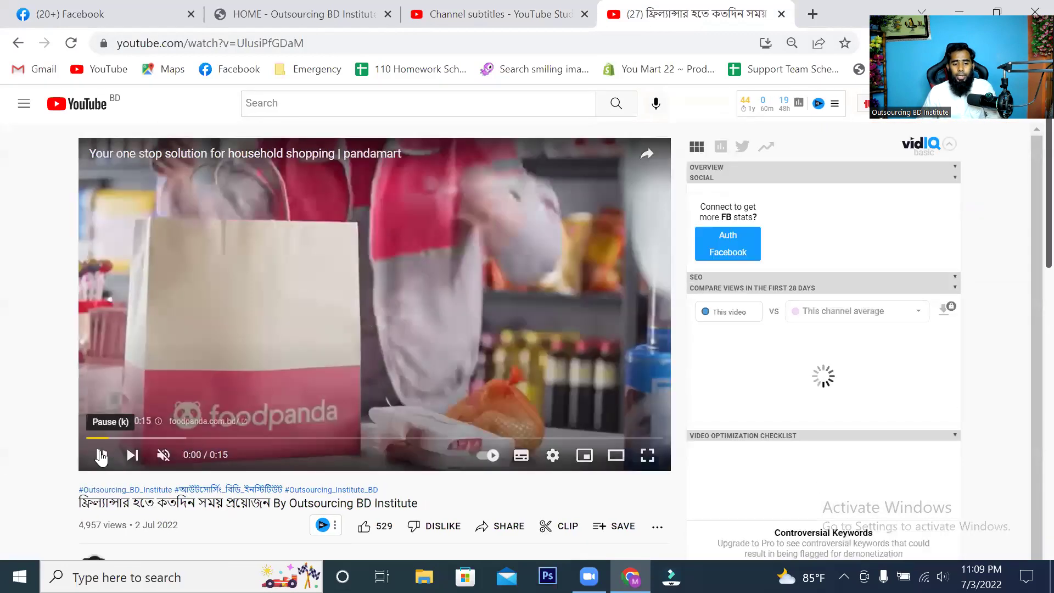
left_click(102, 455)
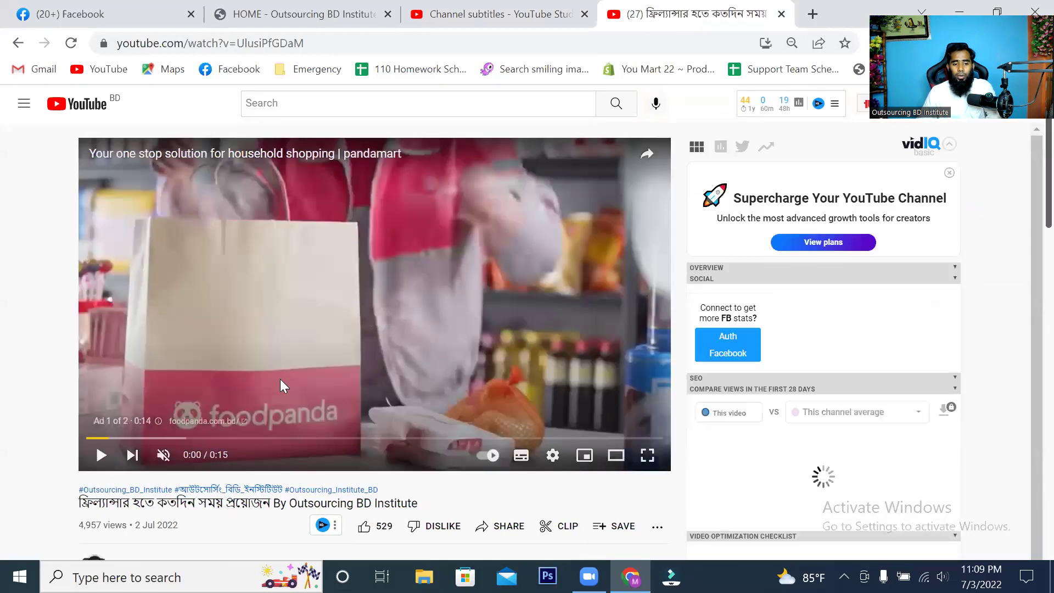
scroll(281, 380, "down", 3)
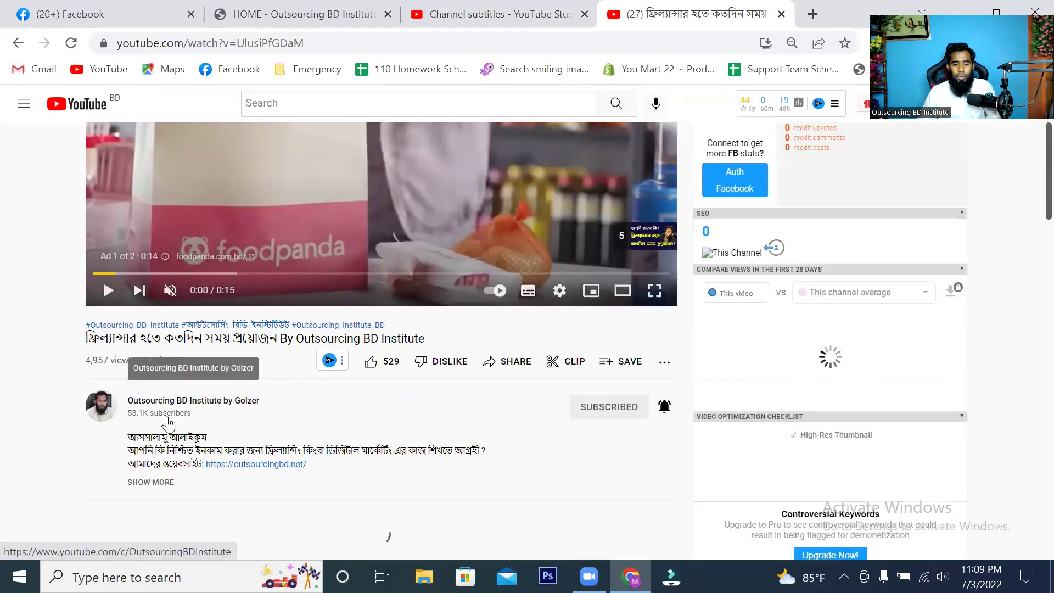
left_click(157, 483)
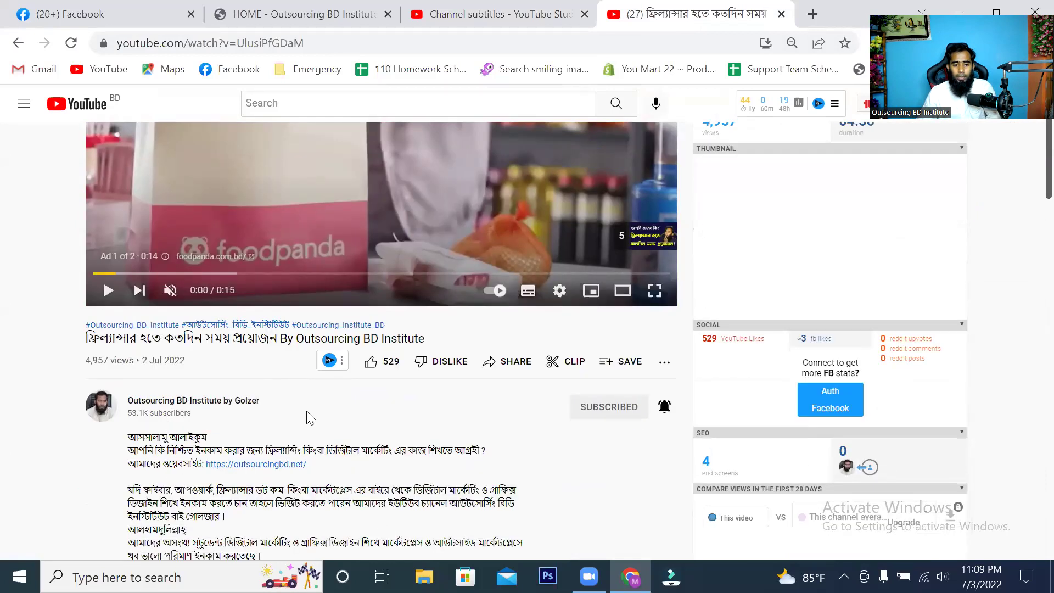
Highlight a block of the video description, then return to the Studio Upload defaults
scroll(126, 242, "down", 5)
left_click_drag(140, 203, 322, 471)
scroll(296, 354, "down", 4)
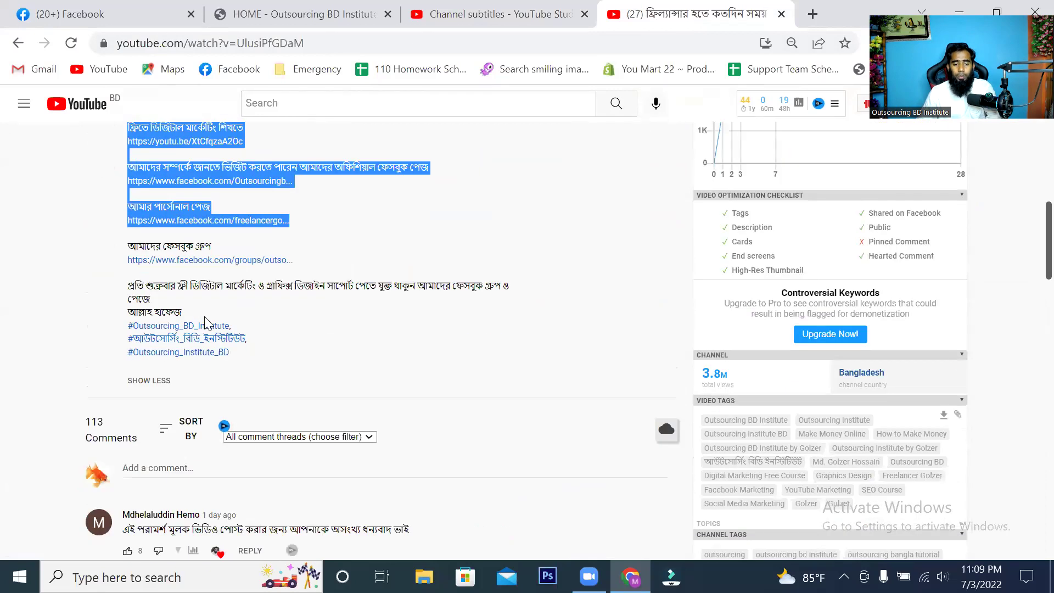
scroll(214, 329, "up", 4)
scroll(219, 341, "up", 3)
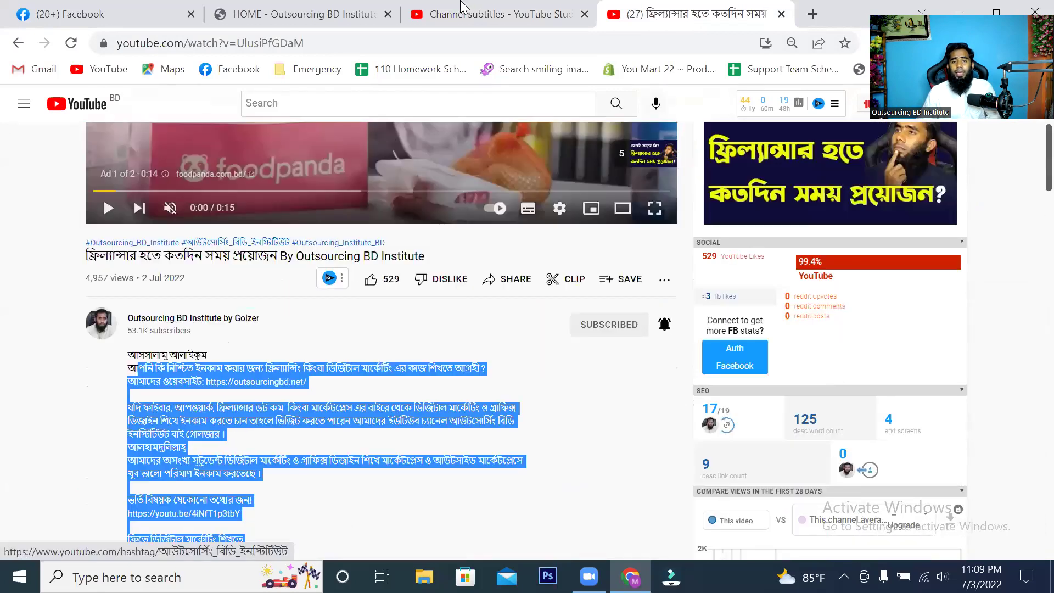
scroll(329, 307, "up", 3)
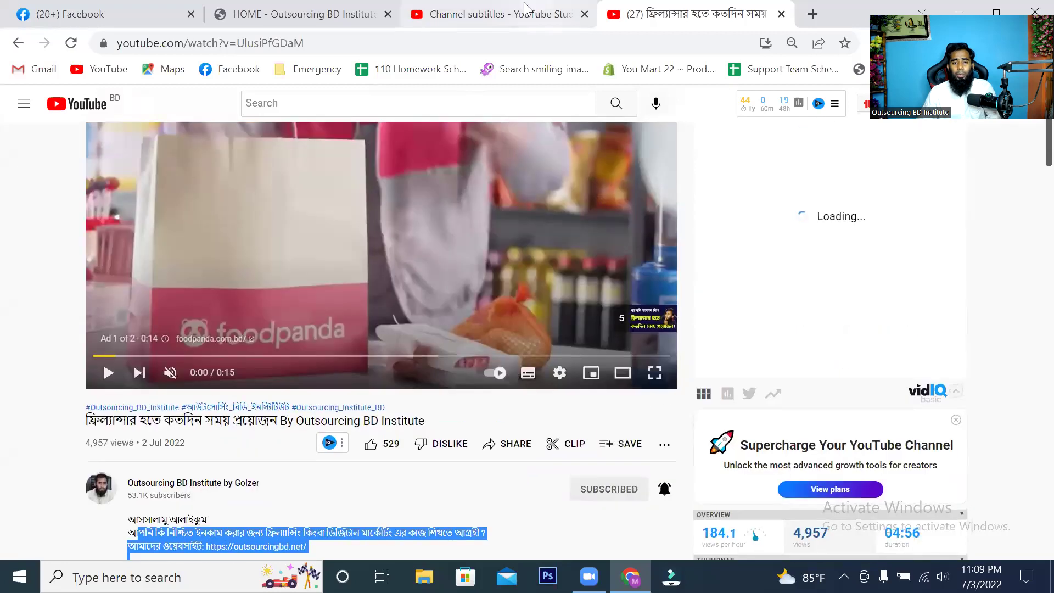
left_click(510, 14)
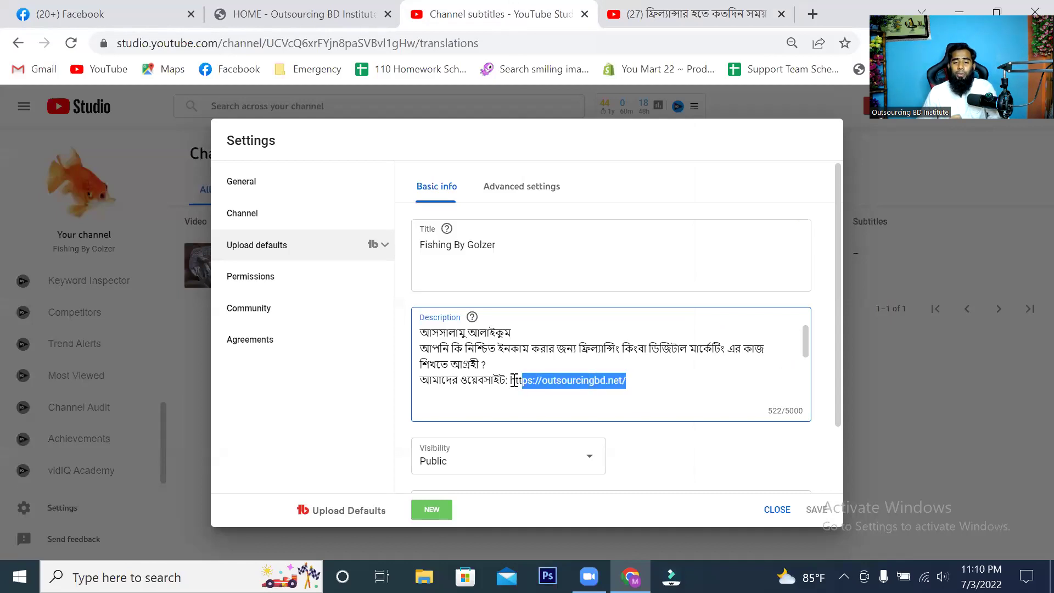
left_click(477, 372)
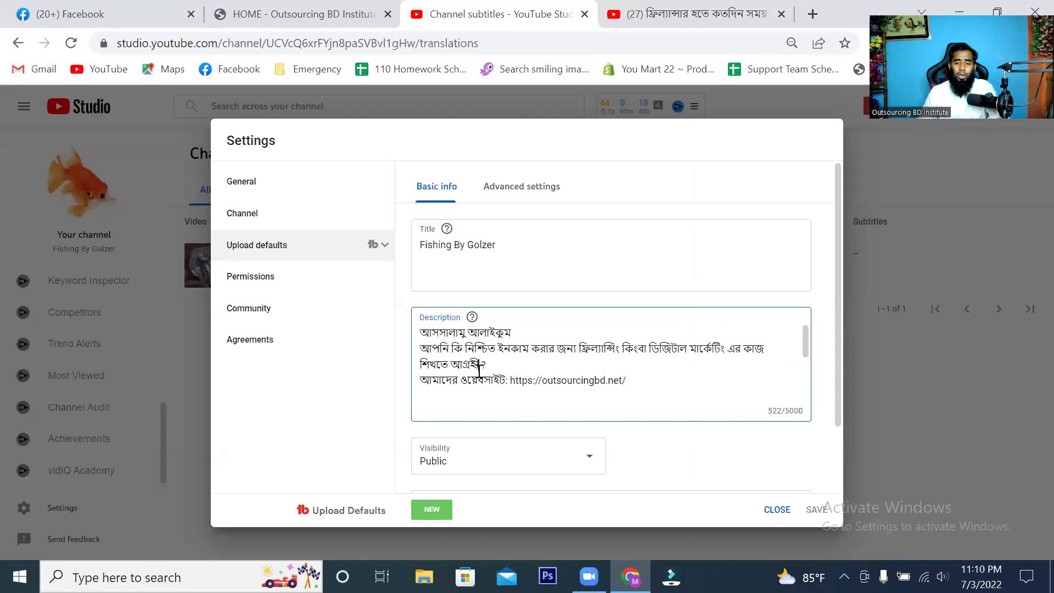
scroll(479, 372, "down", 3)
scroll(477, 372, "up", 5)
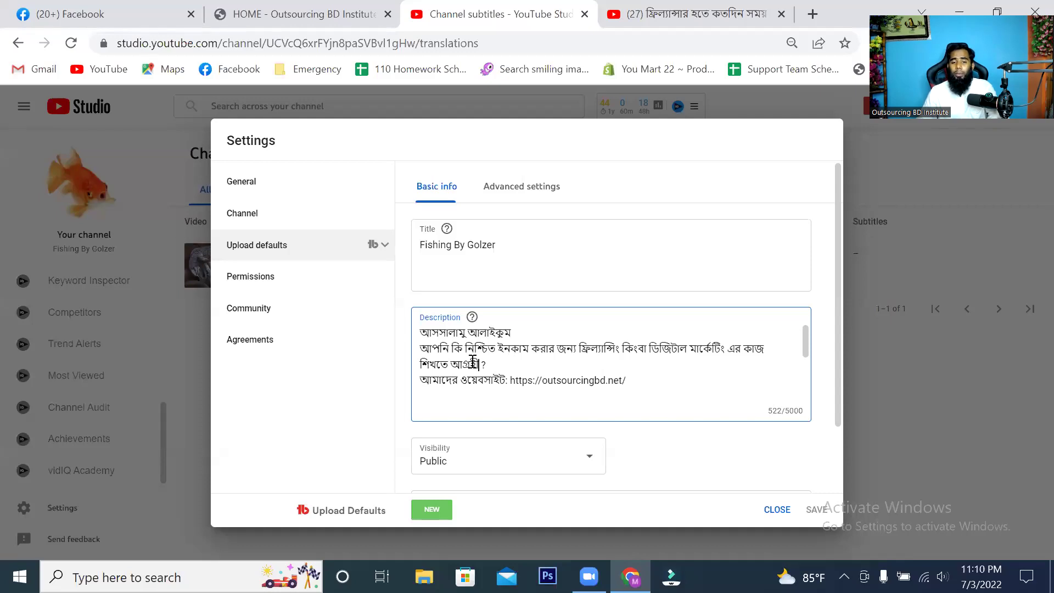
scroll(536, 362, "down", 4)
scroll(536, 369, "up", 4)
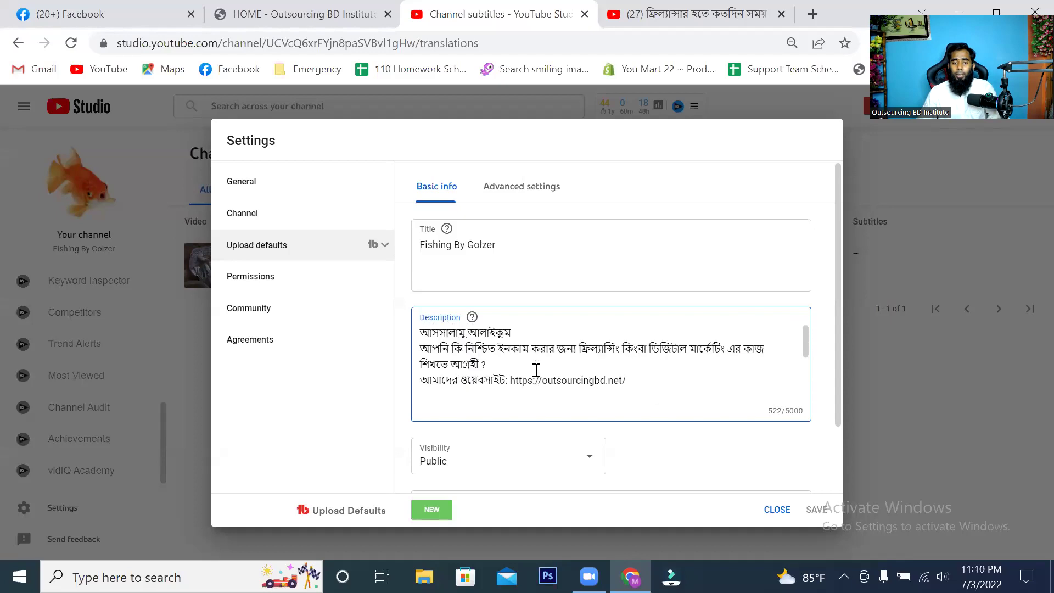
left_click_drag(522, 243, 408, 266)
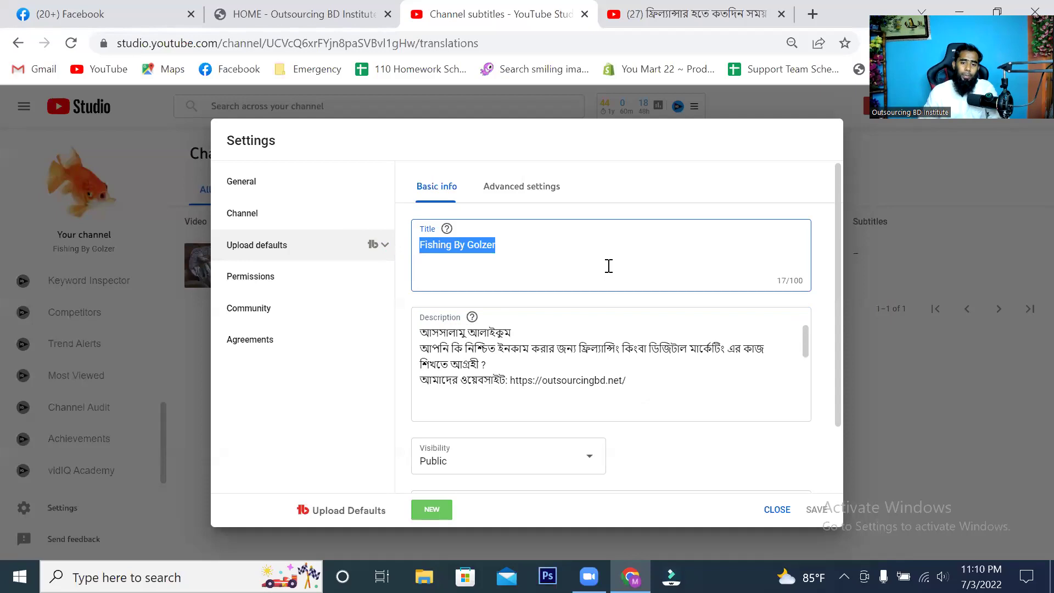
left_click(472, 249)
left_click(529, 363)
scroll(531, 364, "down", 5)
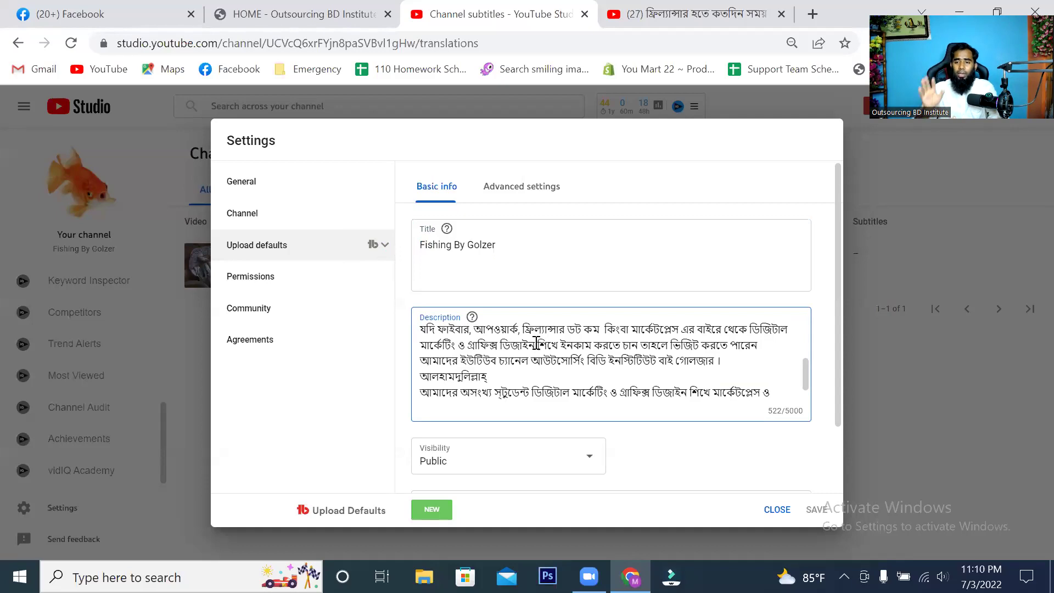
scroll(514, 356, "down", 3)
scroll(735, 463, "down", 2)
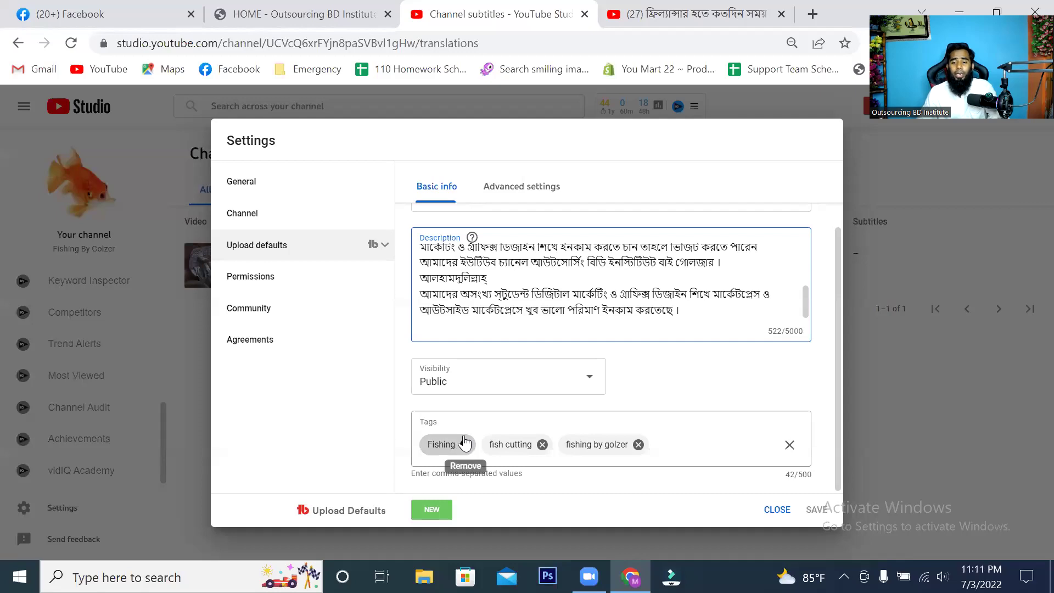
Highlight the default title and description text, and keep new uploads' visibility Public
scroll(527, 395, "up", 2)
left_click_drag(525, 251, 423, 244)
left_click_drag(541, 373, 378, 346)
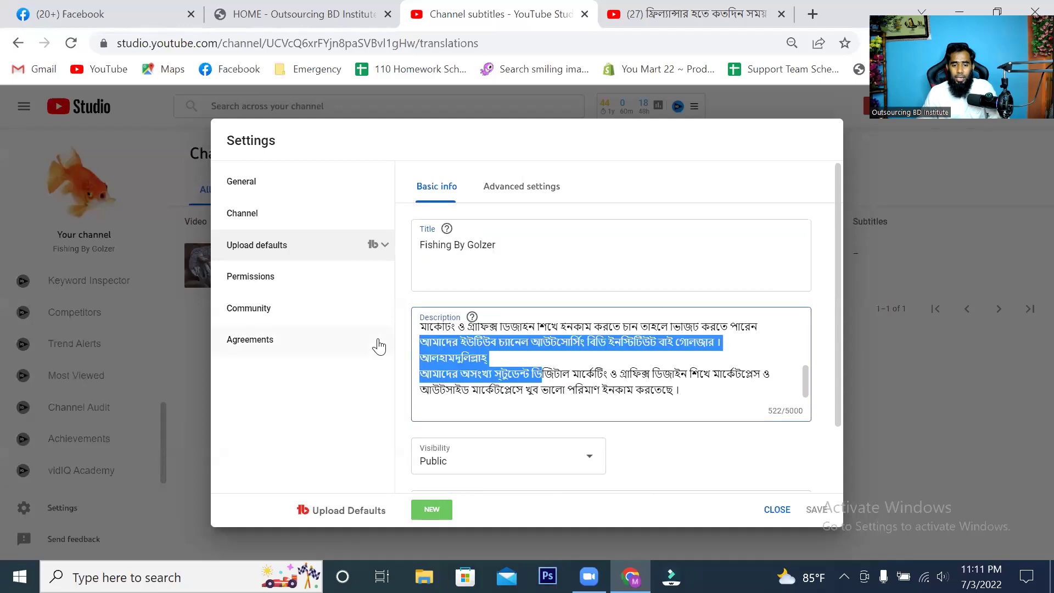
left_click(535, 465)
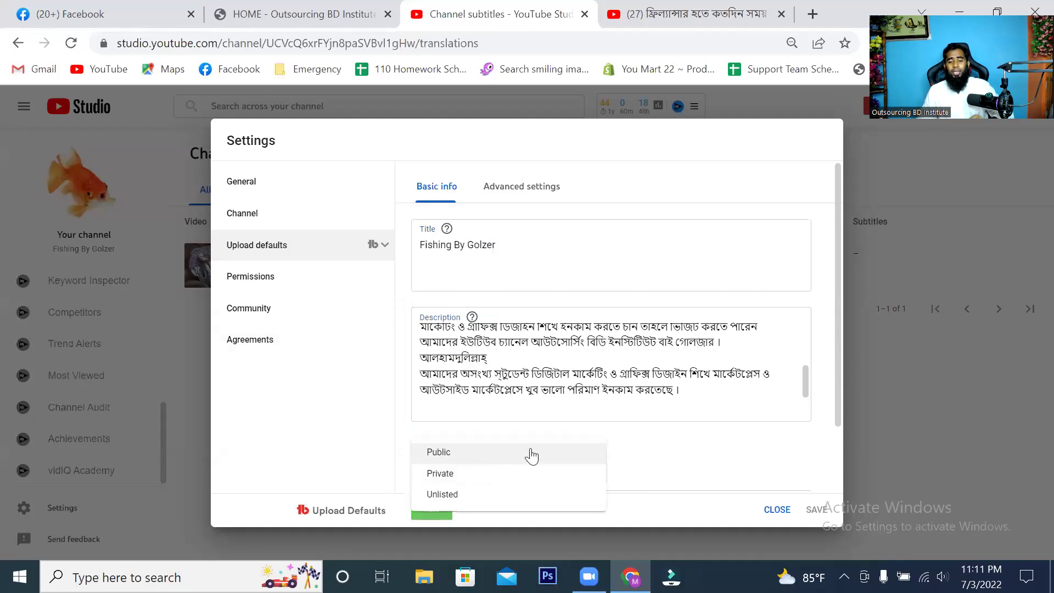
left_click(668, 447)
Put the caret in the default tags field and bring up the Advanced settings defaults
scroll(617, 429, "down", 2)
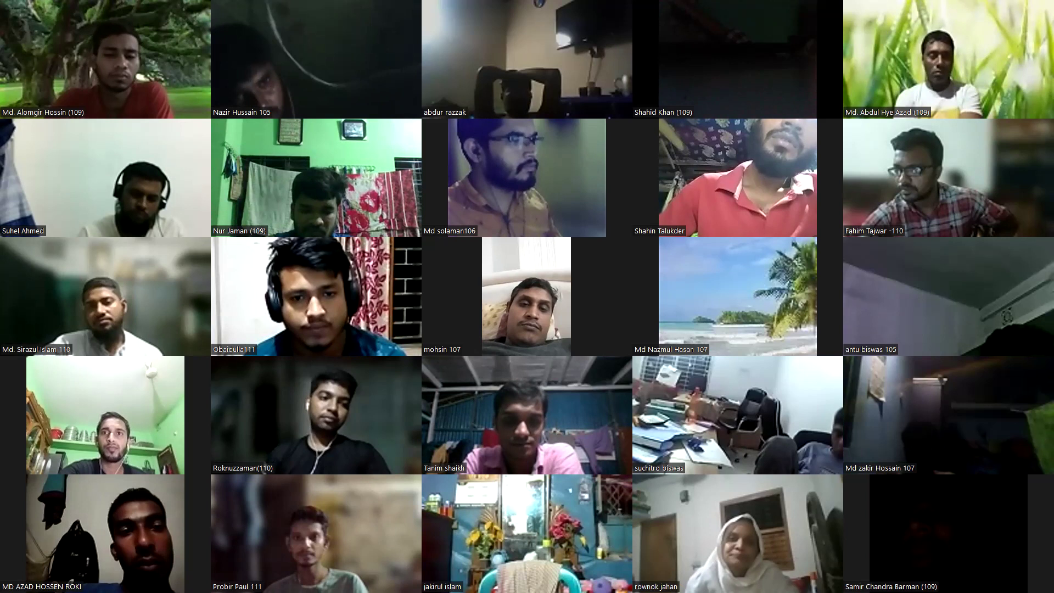
key("Page_Down")
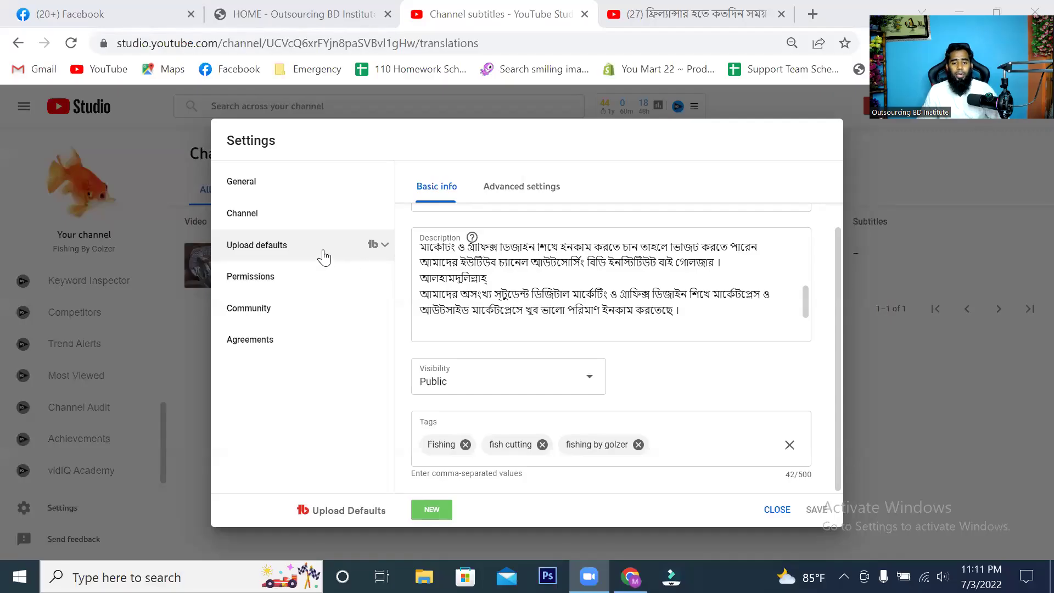
left_click(678, 443)
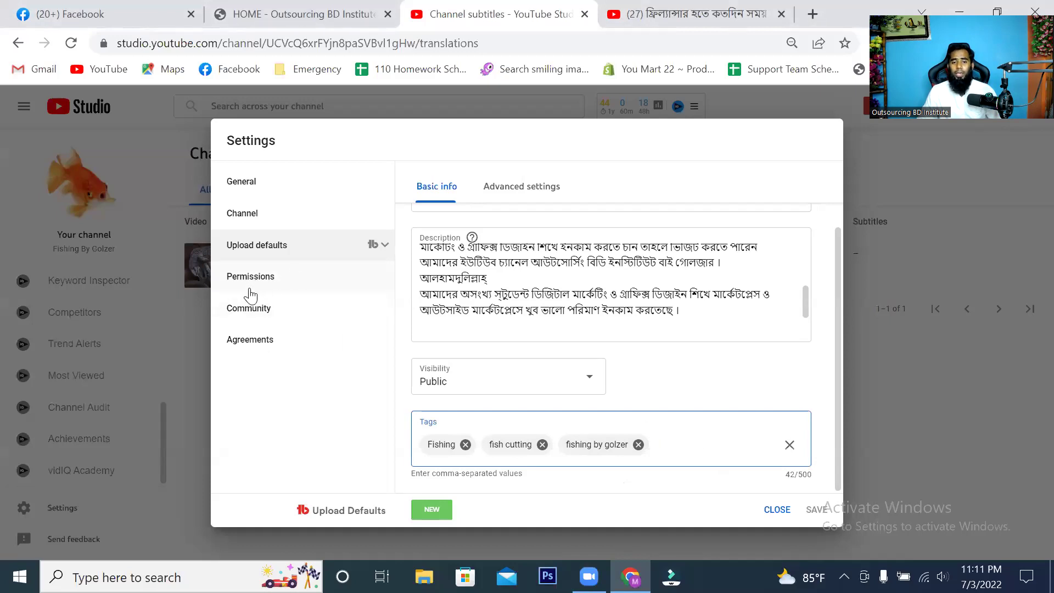
left_click(504, 190)
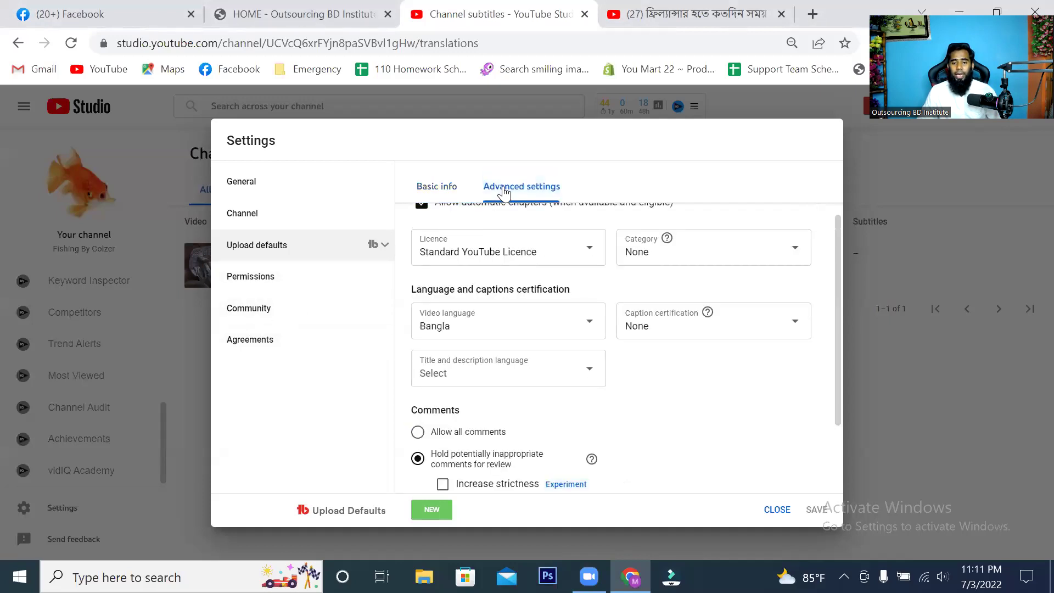
scroll(546, 383, "up", 1)
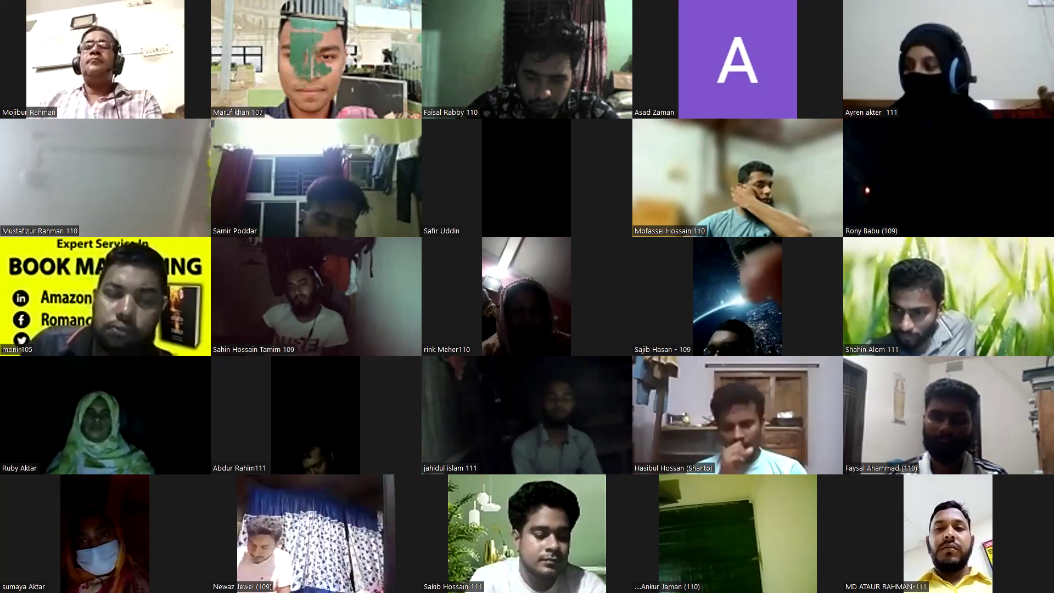
Page through the Zoom participant gallery until the shared YouTube Studio upload defaults reappear
key("Page_Down")
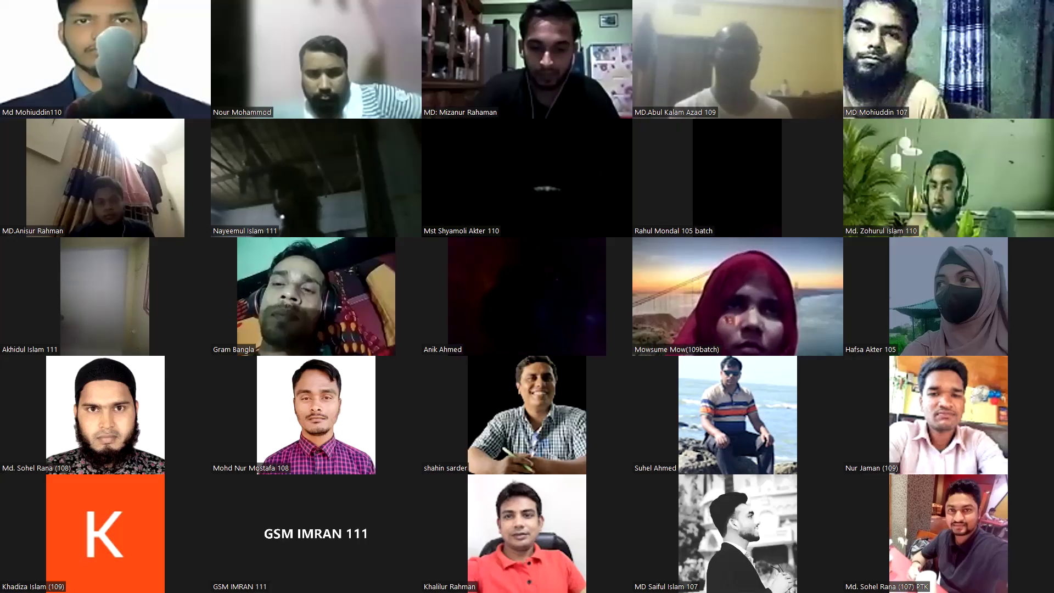
key("Page_Down")
key("Page_Down")
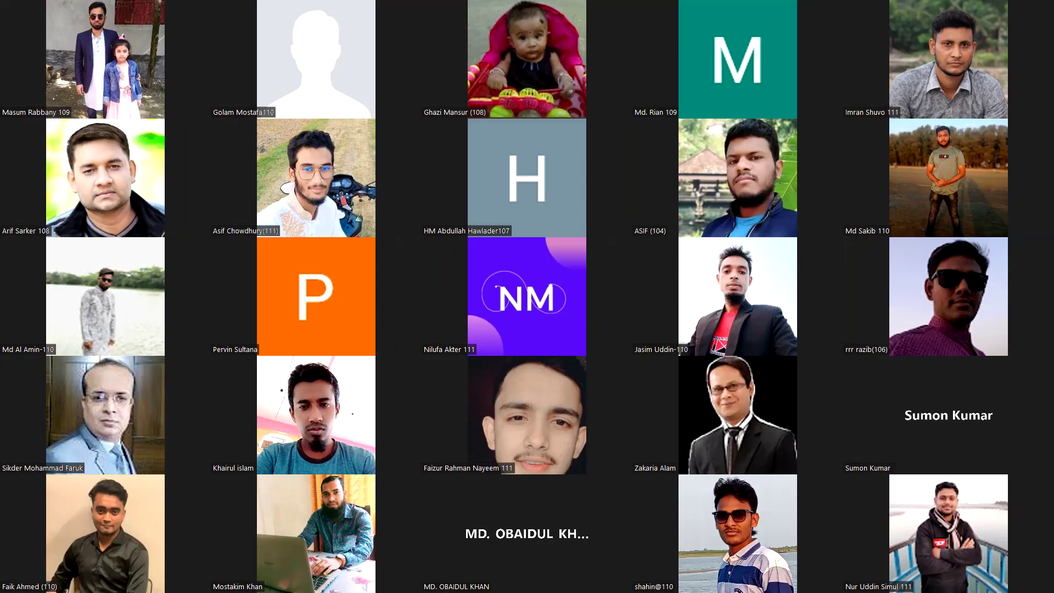
key("Page_Down")
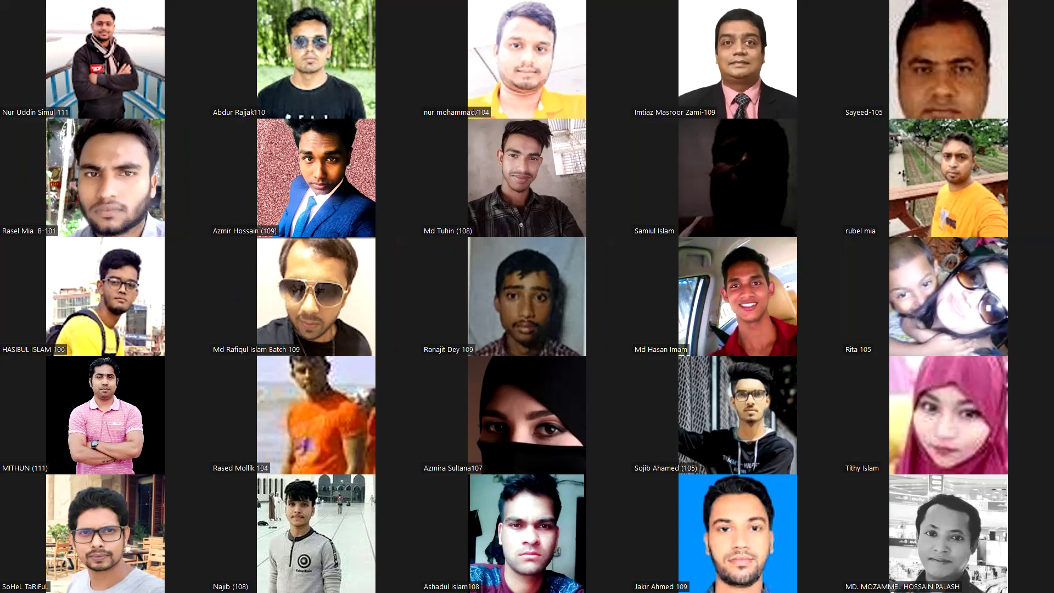
key("Page_Down")
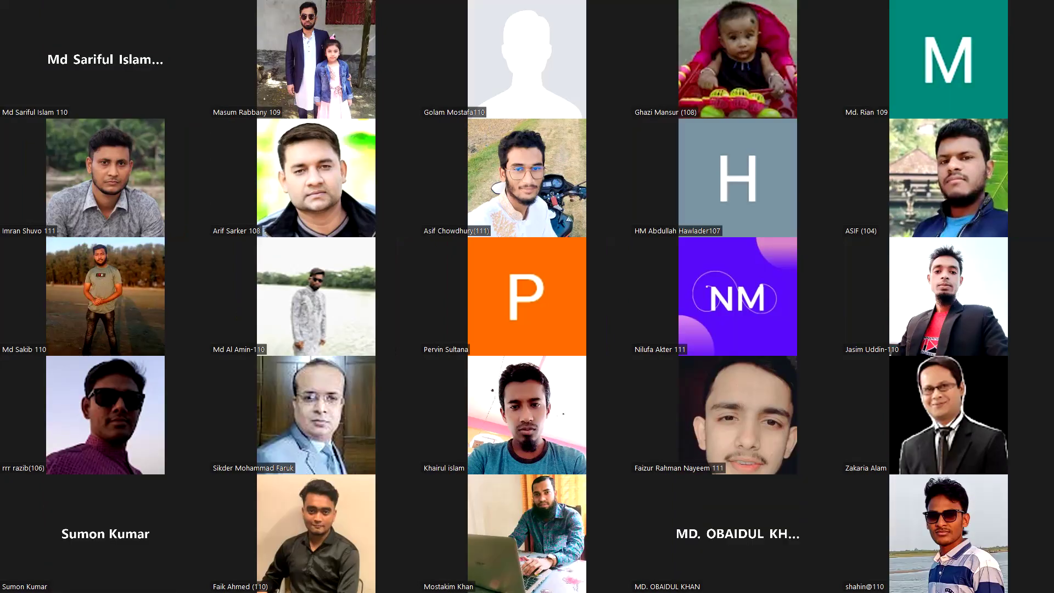
key("Page_Down")
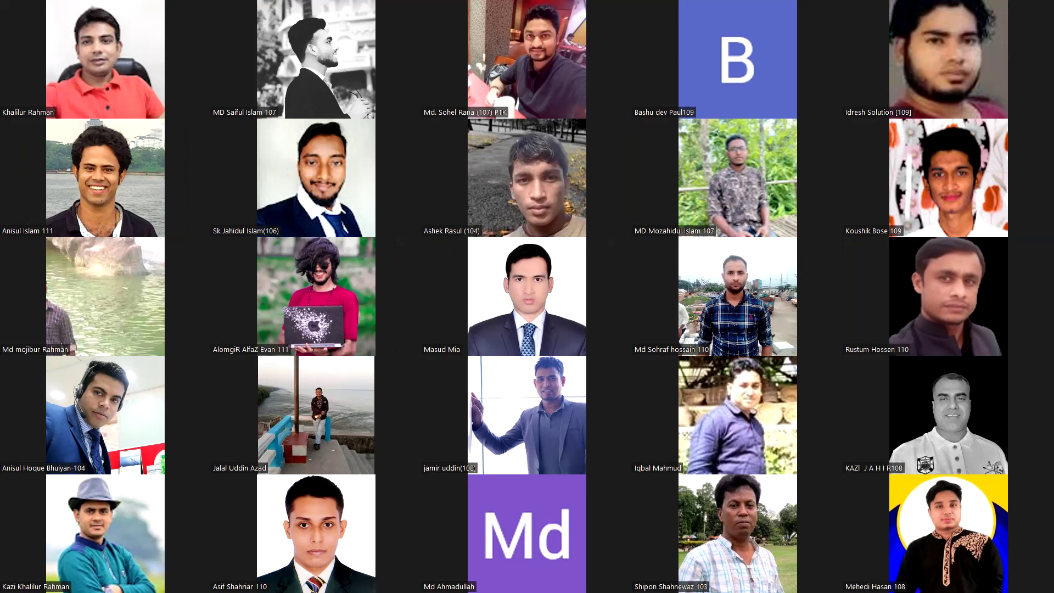
key("Page_Down")
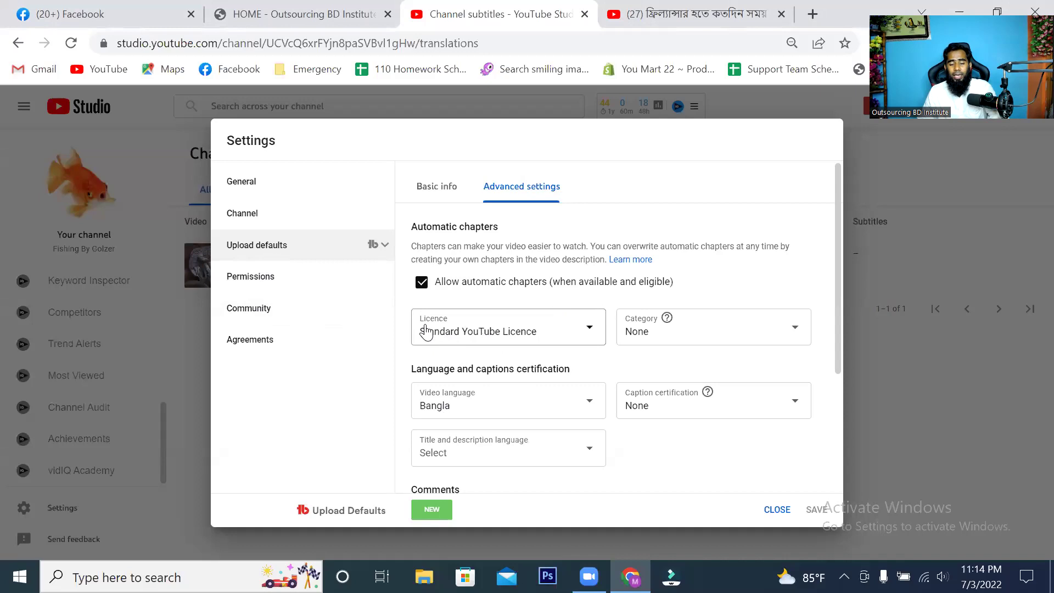
Keep Standard YouTube Licence as the upload default and list the video categories
left_click(586, 332)
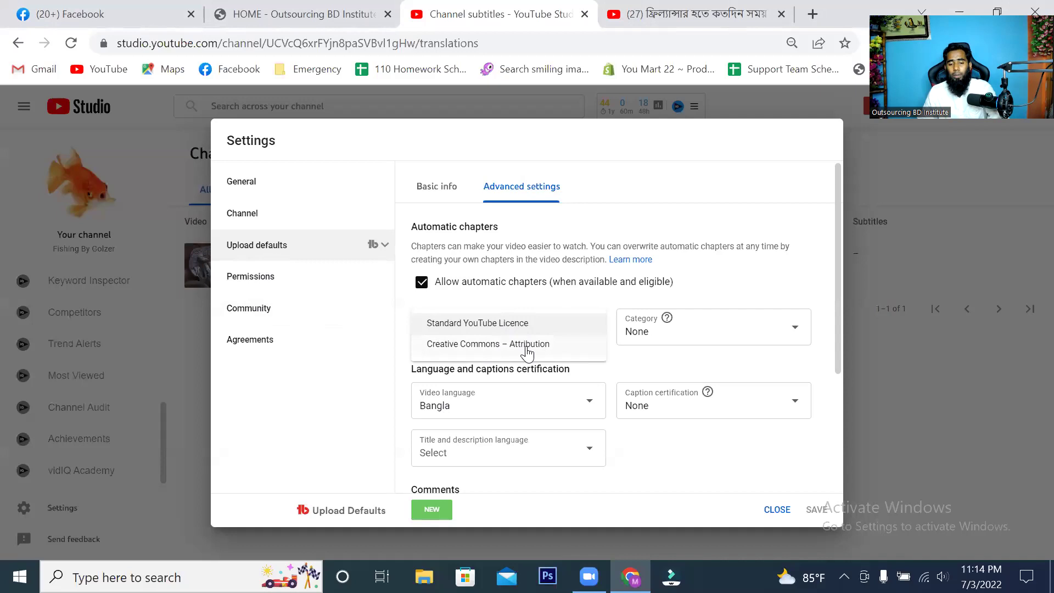
left_click(723, 196)
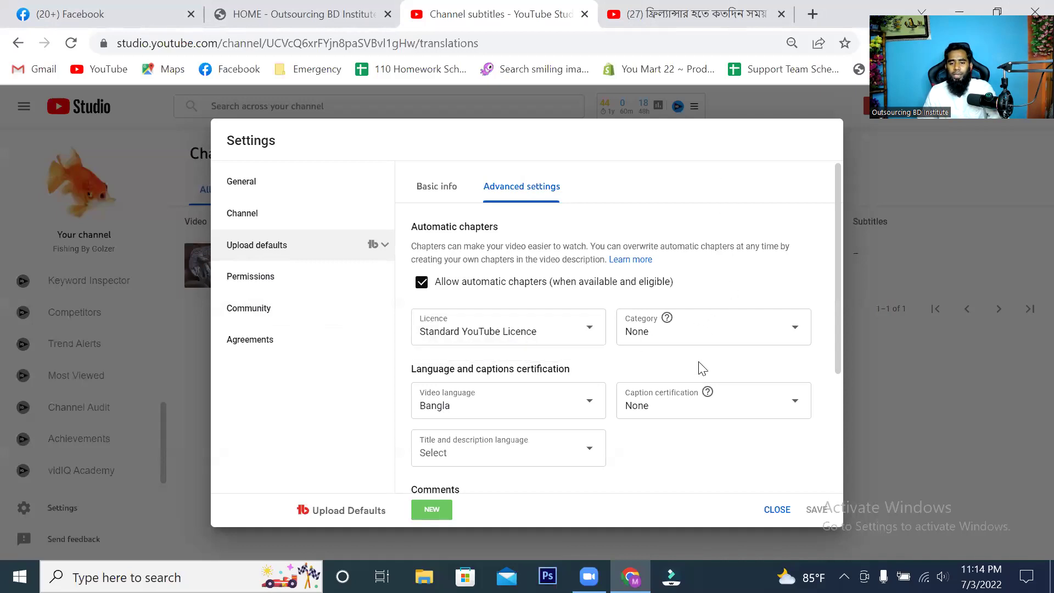
left_click(756, 342)
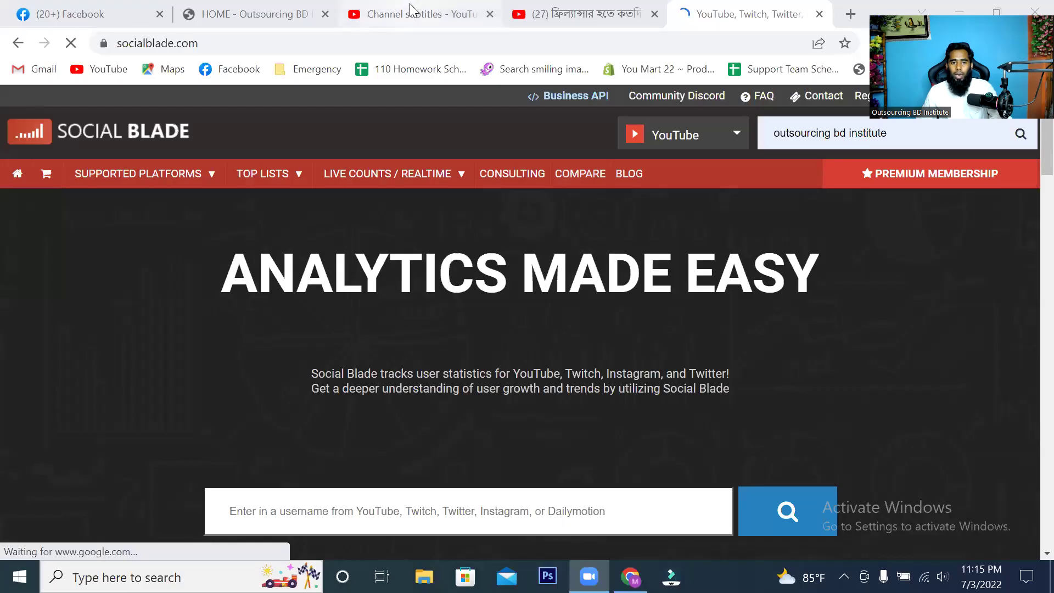
Switch back to the Studio settings tab and dismiss the category list, leaving None
left_click(410, 3)
left_click(525, 137)
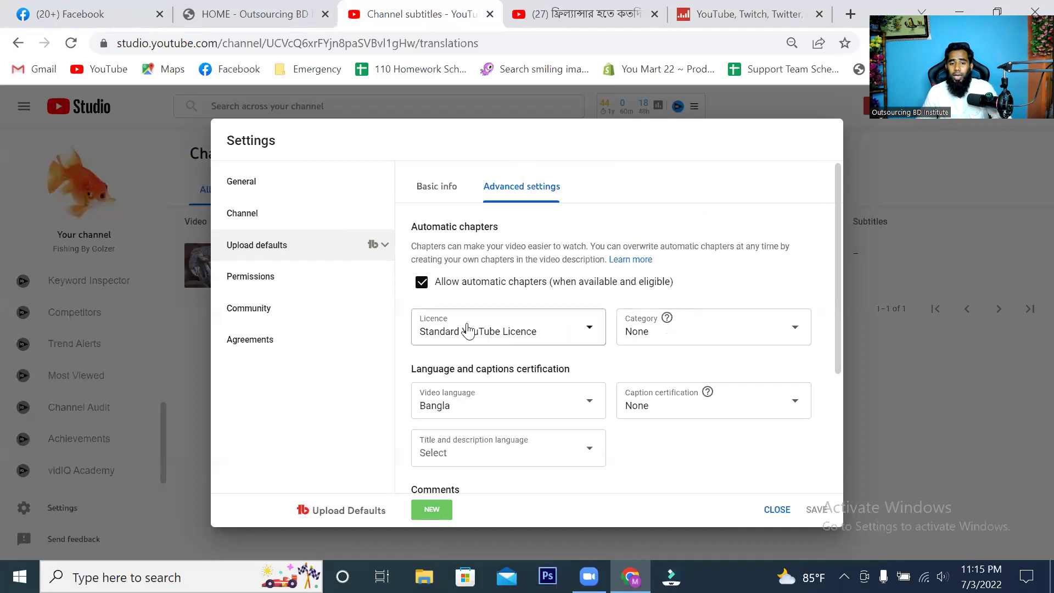
Look over the category list without changing None, then switch to the Social Blade tab
left_click(776, 343)
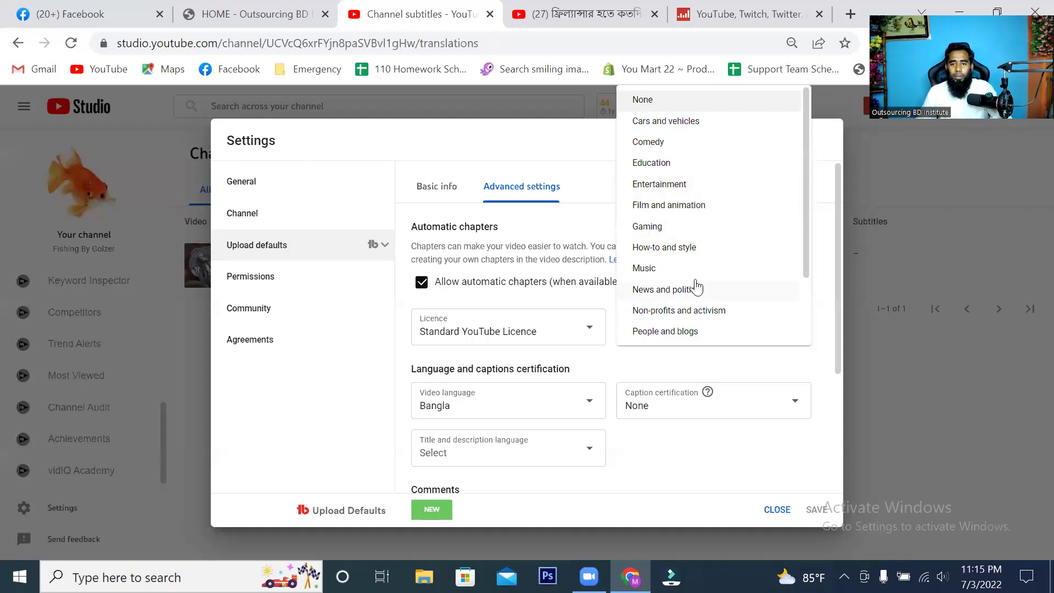
left_click(529, 154)
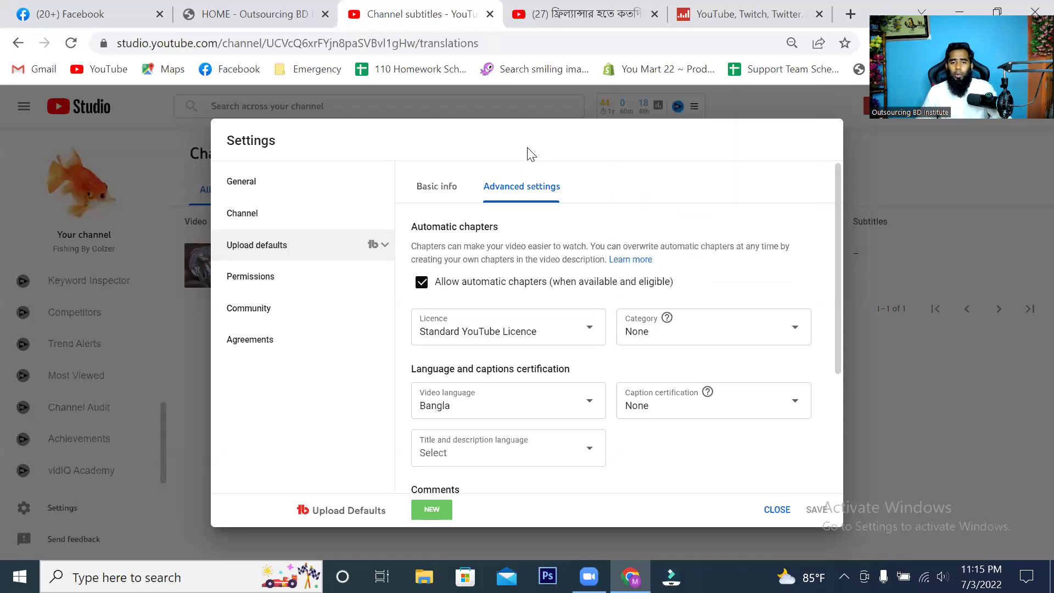
left_click(713, 17)
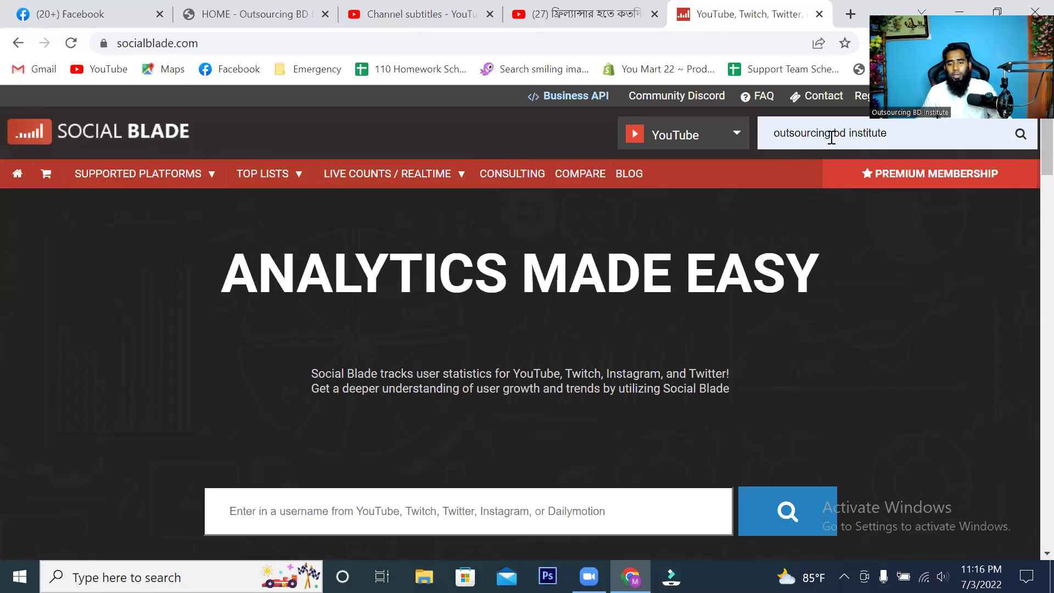
Search Social Blade for the Outsourcing BD Institute channel to open its stats page
left_click(1019, 137)
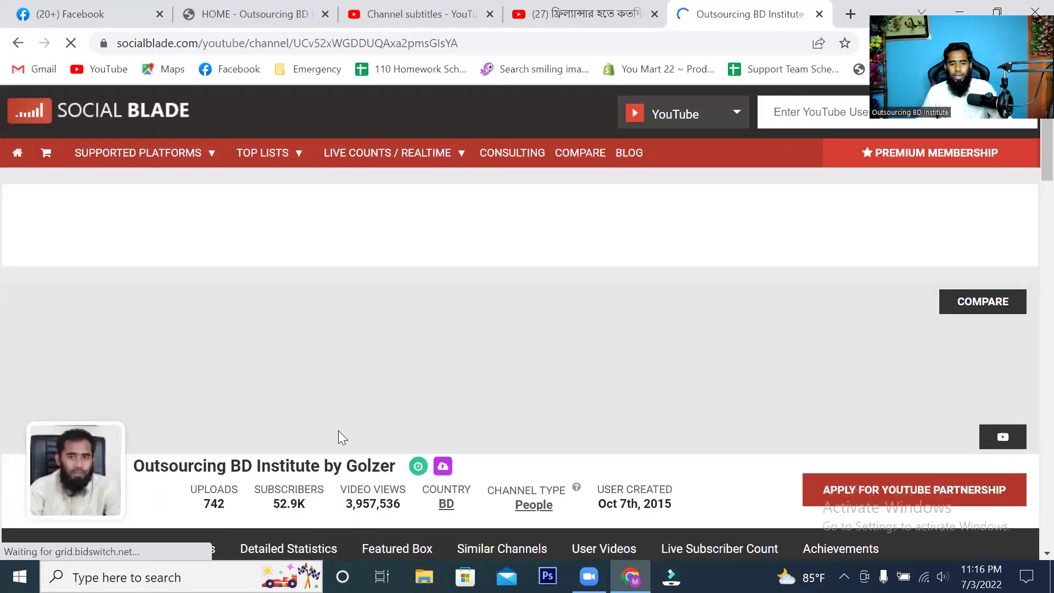
Cancel a trial Lightshot capture of the search box, then scroll down to the channel's stats
scroll(338, 430, "down", 3)
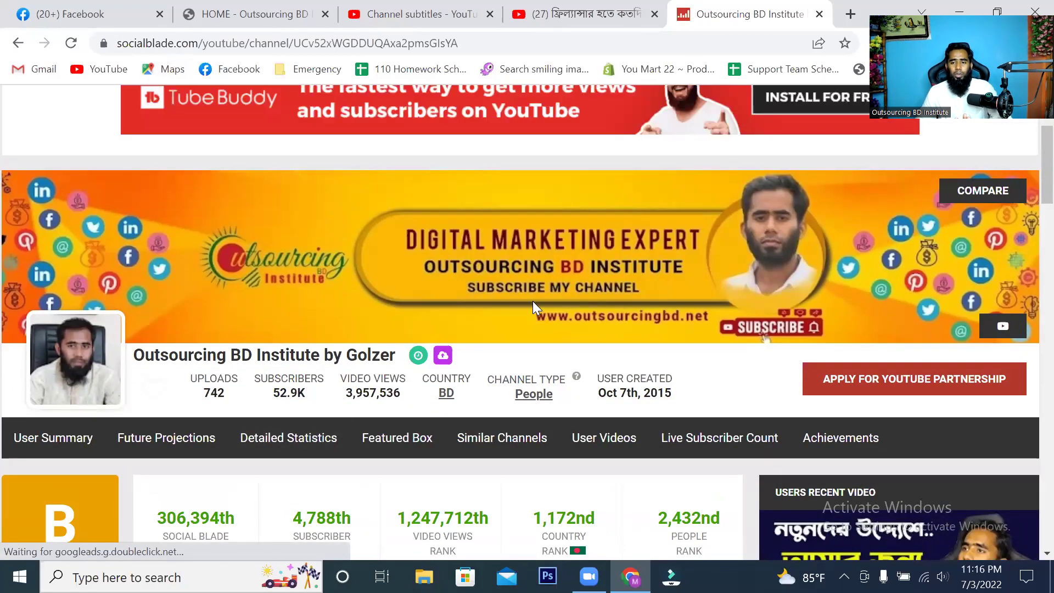
scroll(532, 301, "up", 2)
scroll(722, 307, "up", 2)
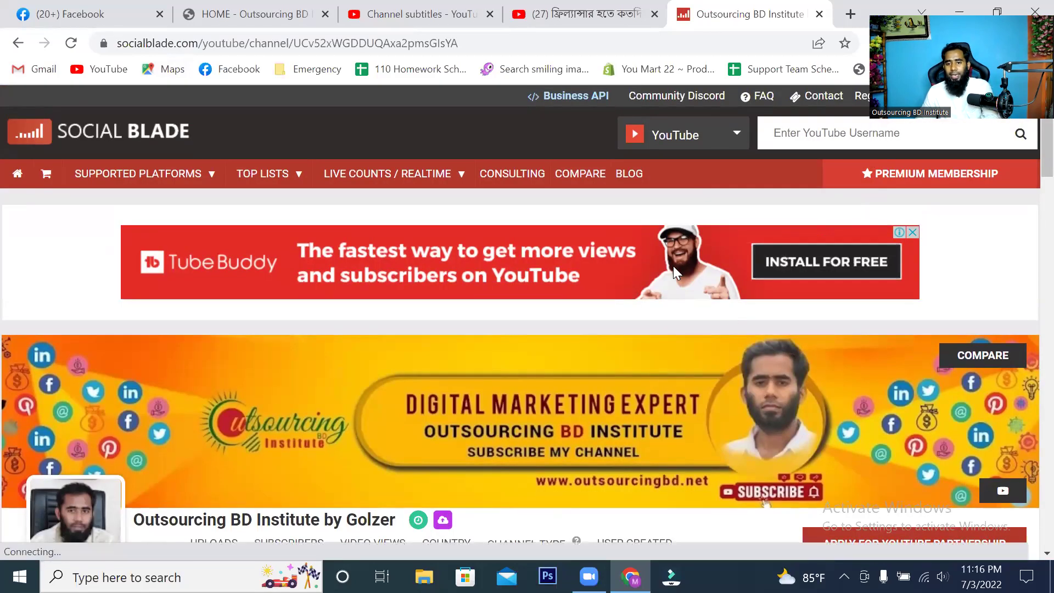
key("Print")
left_click_drag(746, 113, 1034, 163)
right_click(774, 202)
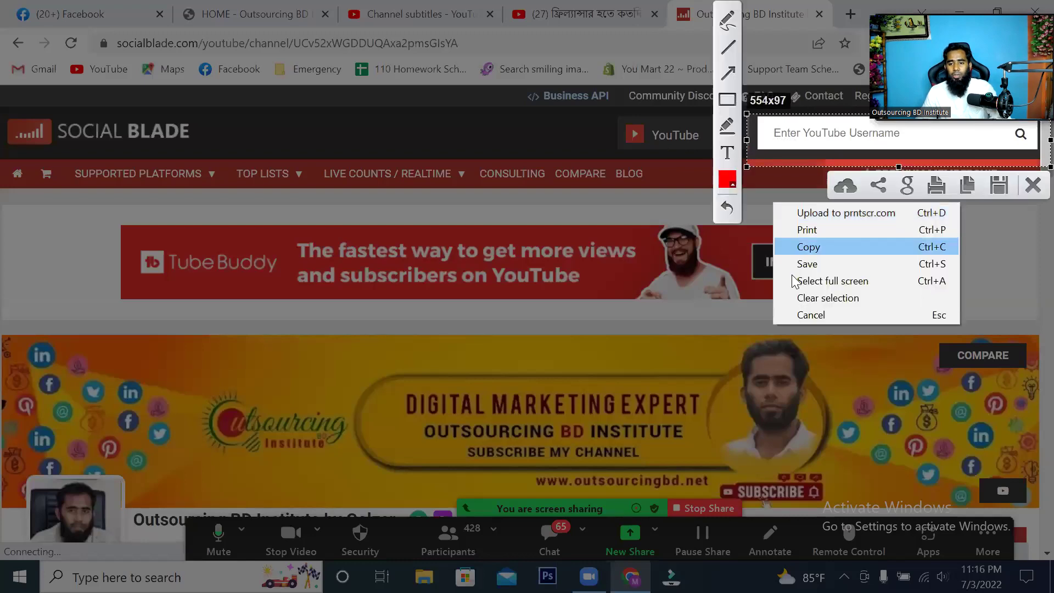
left_click(805, 315)
scroll(420, 350, "down", 4)
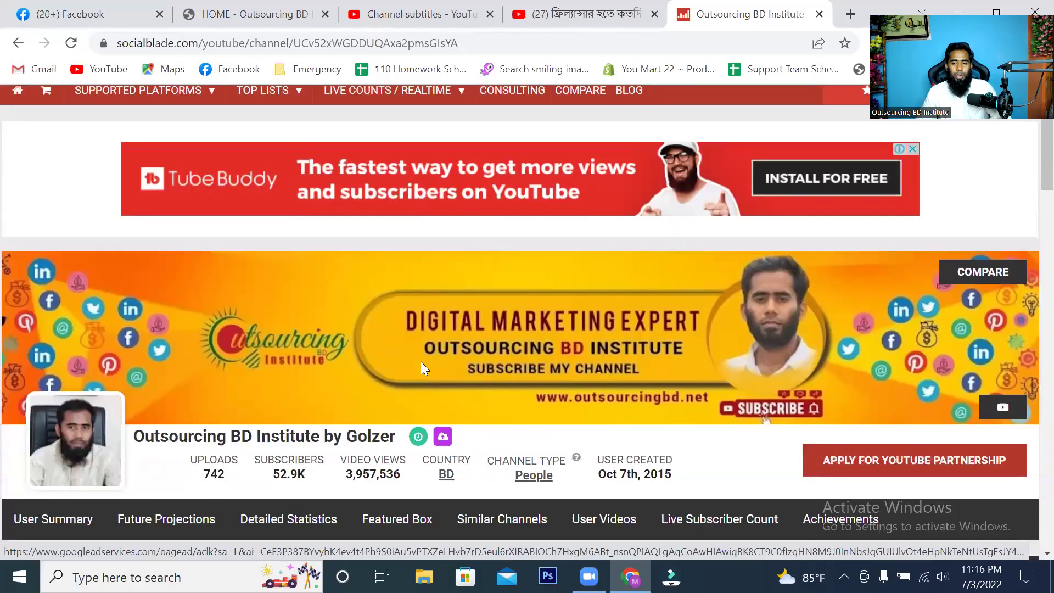
scroll(420, 368, "down", 2)
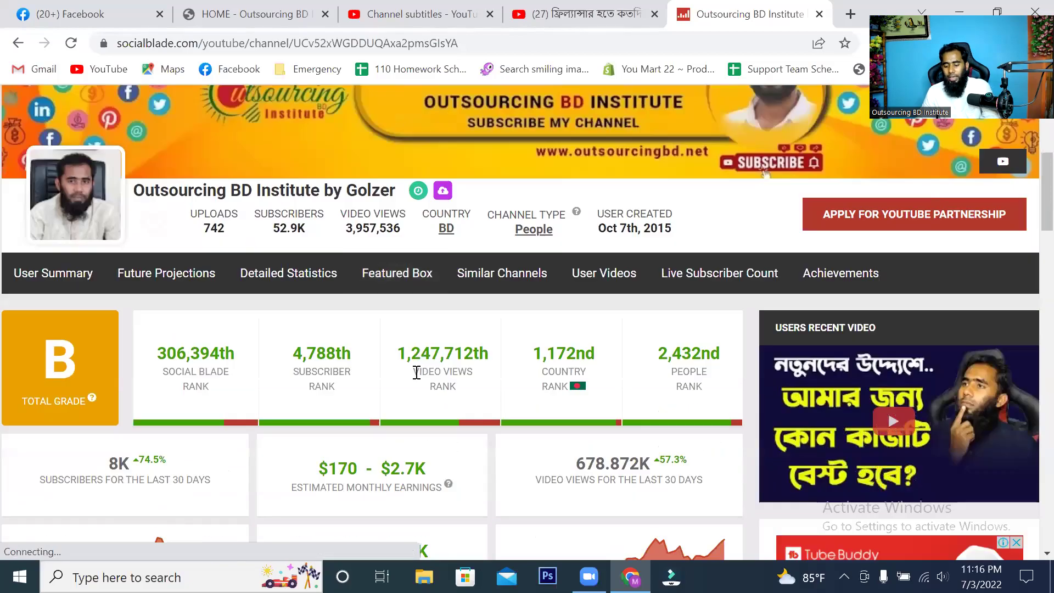
Capture the channel header and box name, uploads, subscribers, views, country and People type in red
key("Print")
left_click_drag(1, 133, 894, 280)
left_click_drag(121, 177, 416, 198)
mouse_move(179, 206)
left_mouse_down()
mouse_move(241, 233)
mouse_move(274, 214)
mouse_move(326, 239)
left_mouse_up()
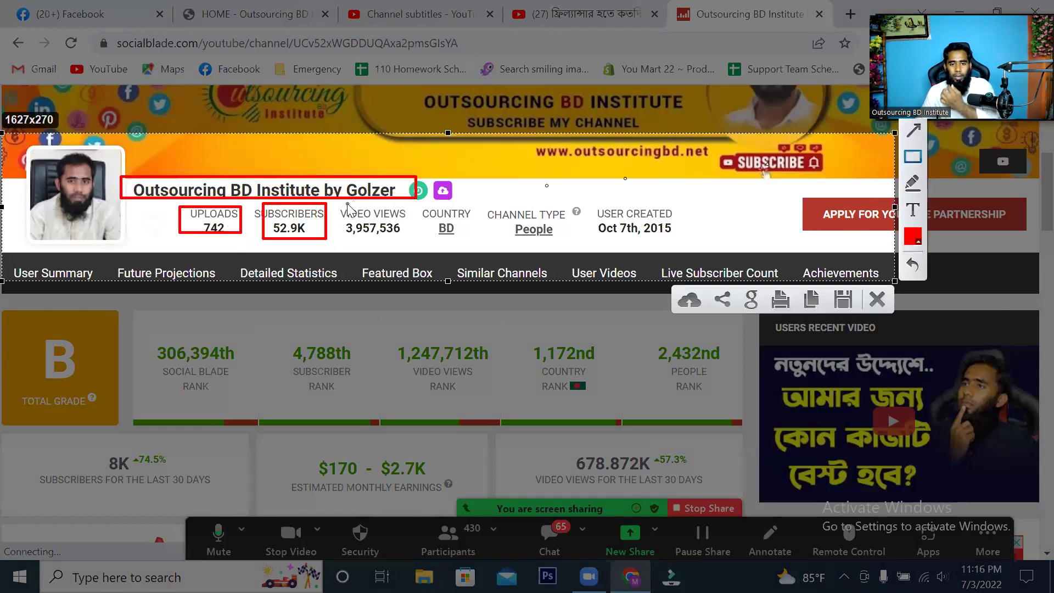
left_click_drag(341, 202, 398, 240)
left_click_drag(420, 201, 478, 249)
left_click_drag(486, 194, 573, 248)
left_click_drag(511, 223, 552, 242)
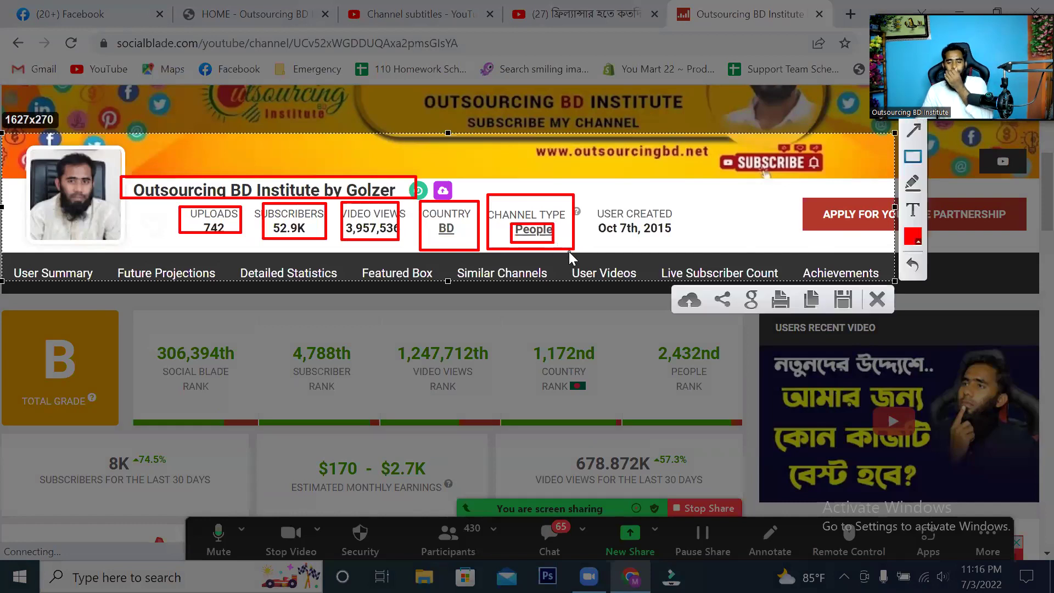
Discard the annotated Lightshot capture and stop the Zoom screen share
right_click(592, 214)
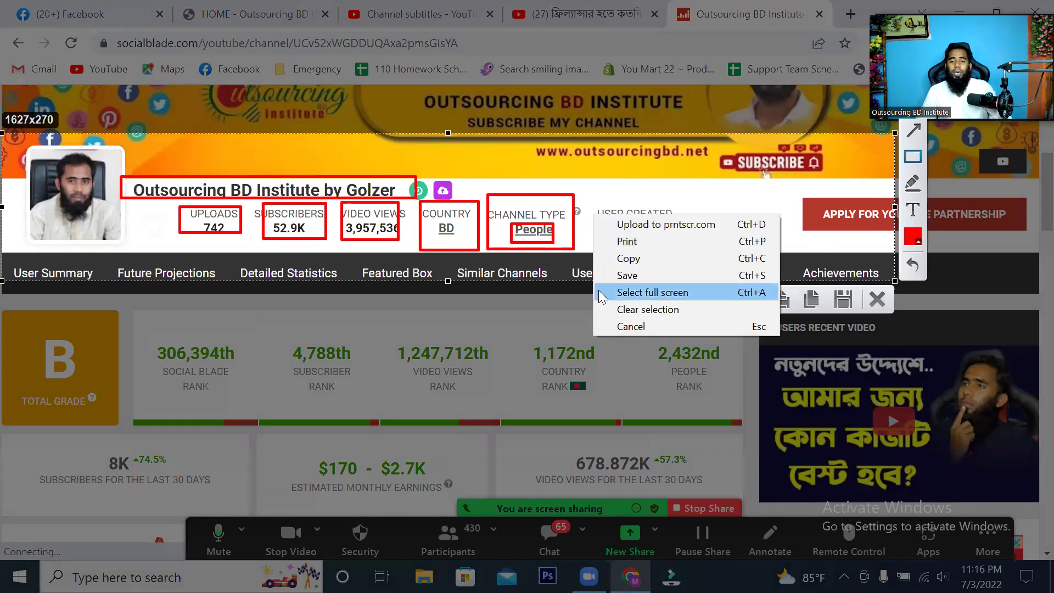
left_click(633, 326)
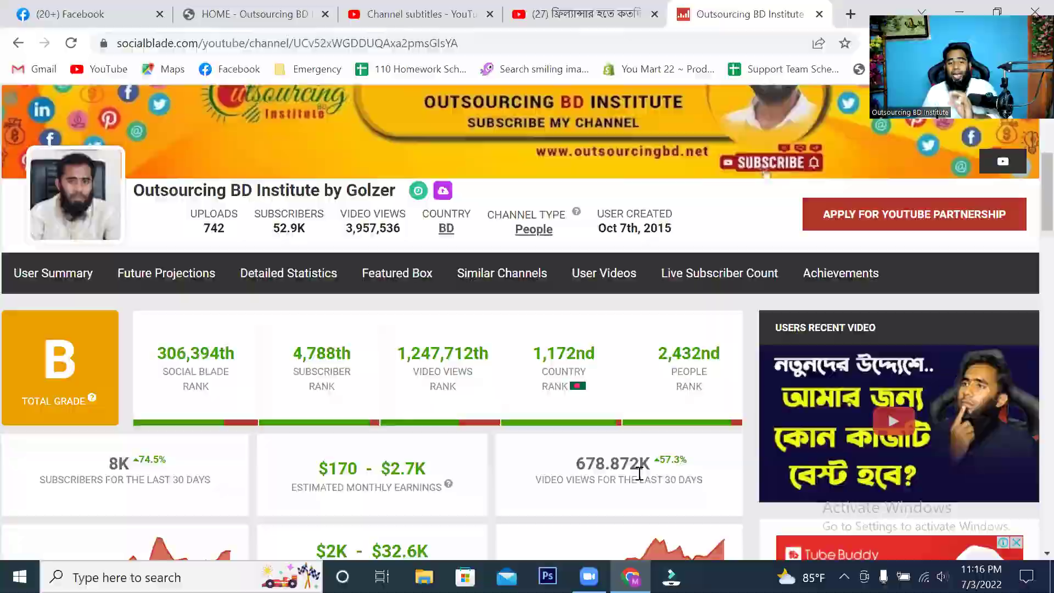
key("alt+s")
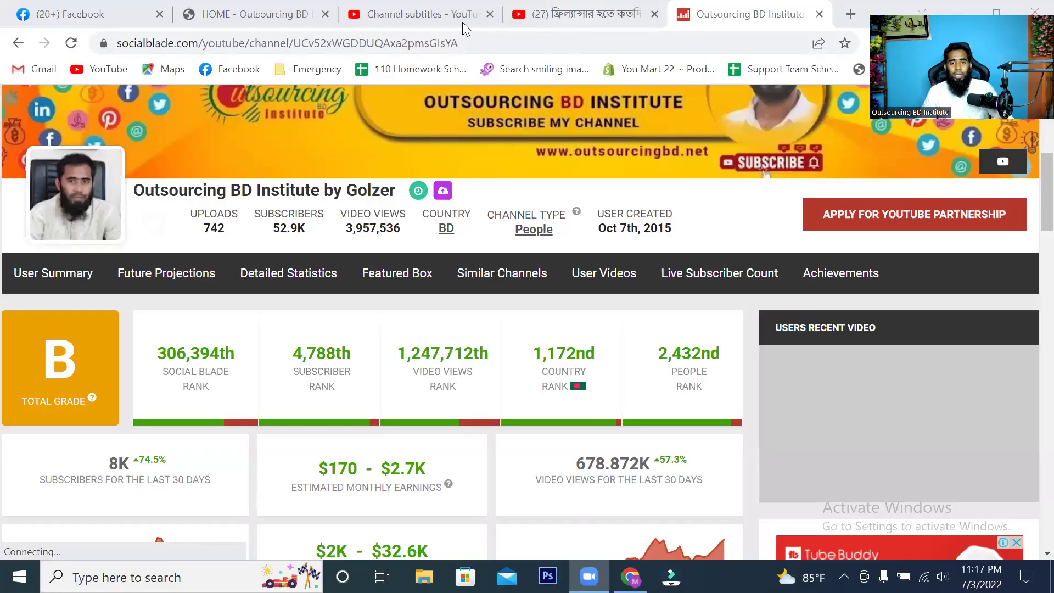
Back in the Studio settings tab, change the default upload category from None to Entertainment
left_click(423, 15)
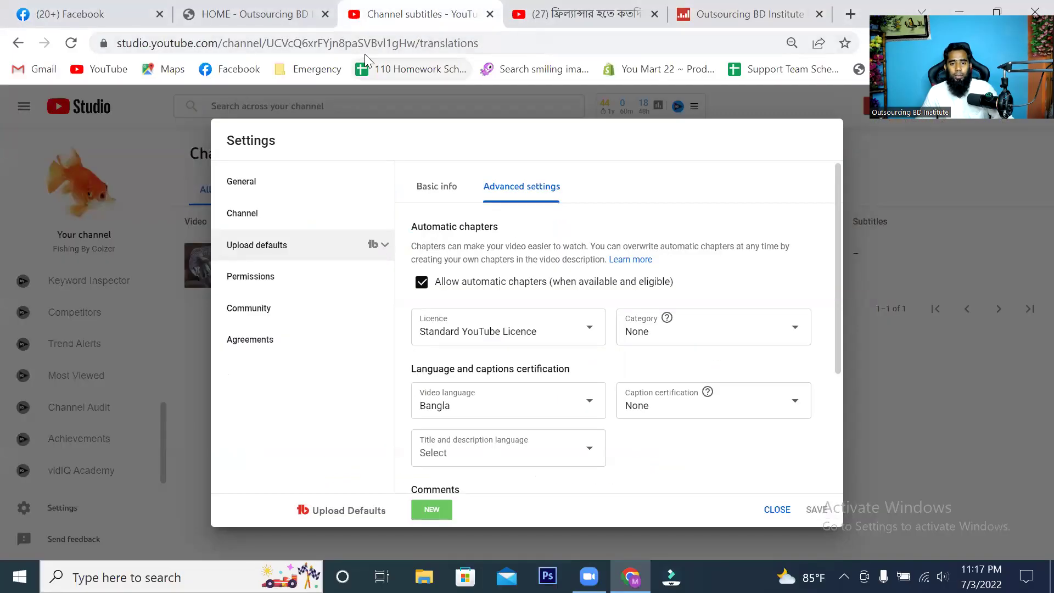
left_click(769, 332)
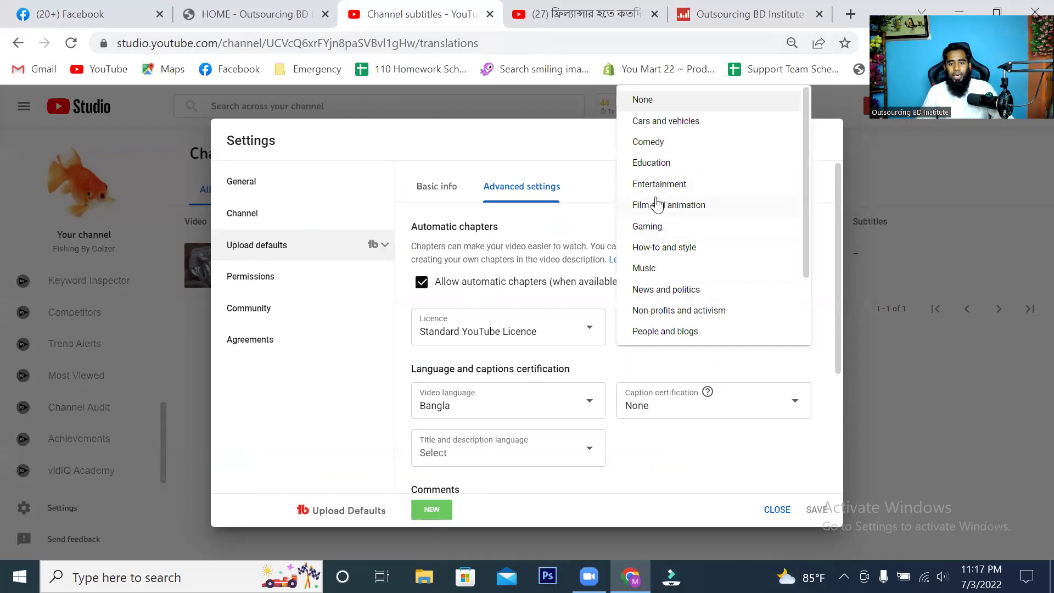
left_click(661, 185)
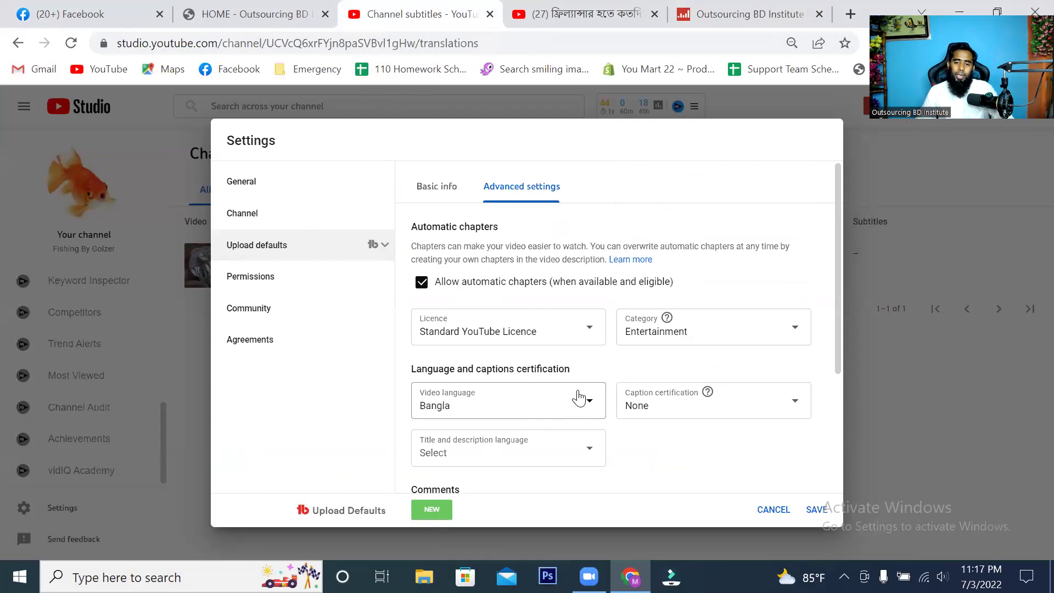
scroll(576, 396, "down", 1)
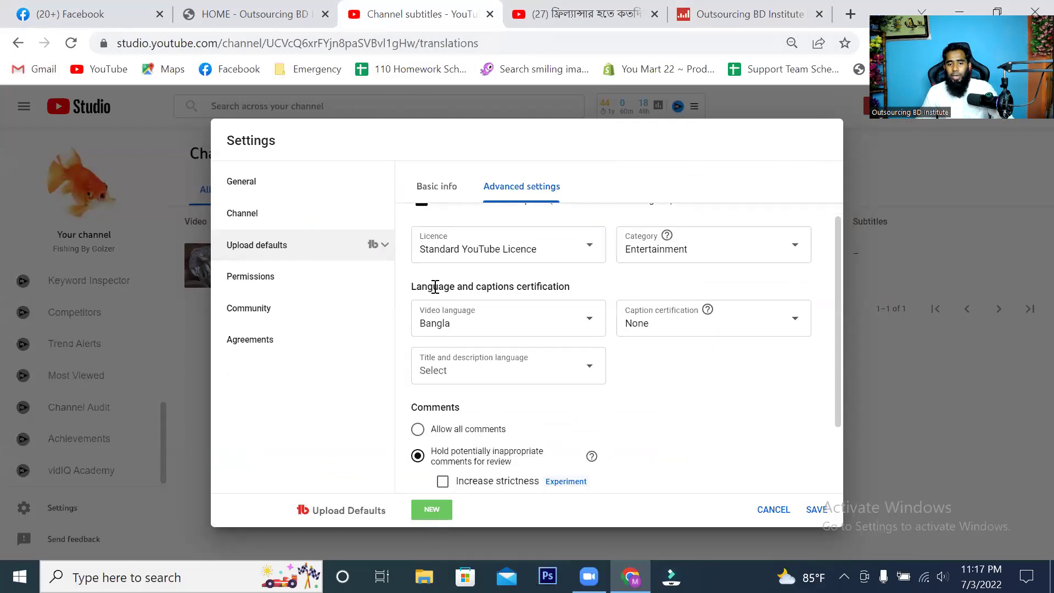
Try Allow all comments, then return to holding potentially inappropriate comments for review
left_click_drag(416, 286, 568, 283)
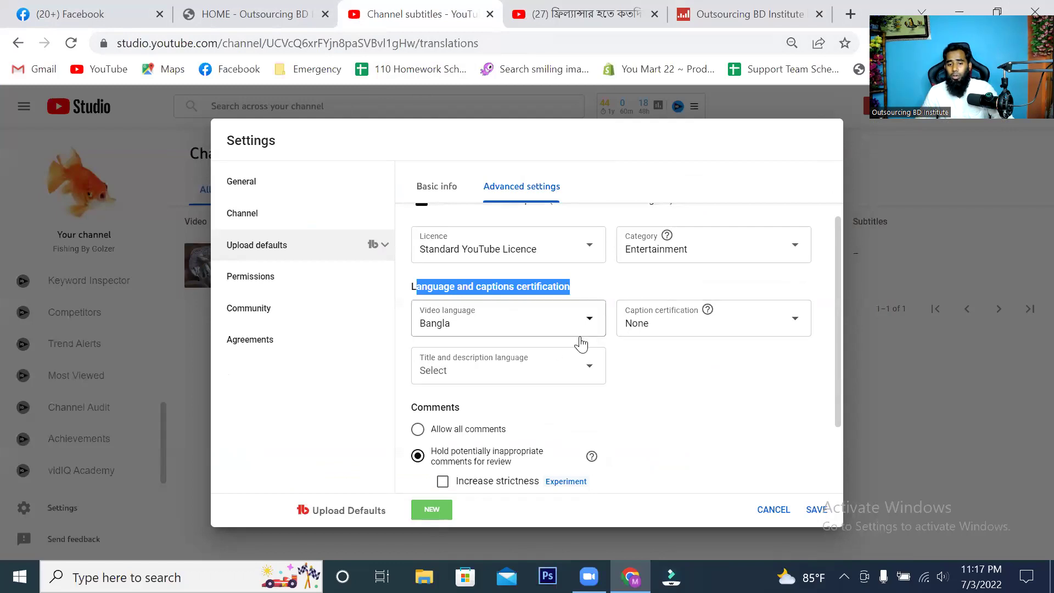
scroll(597, 354, "down", 2)
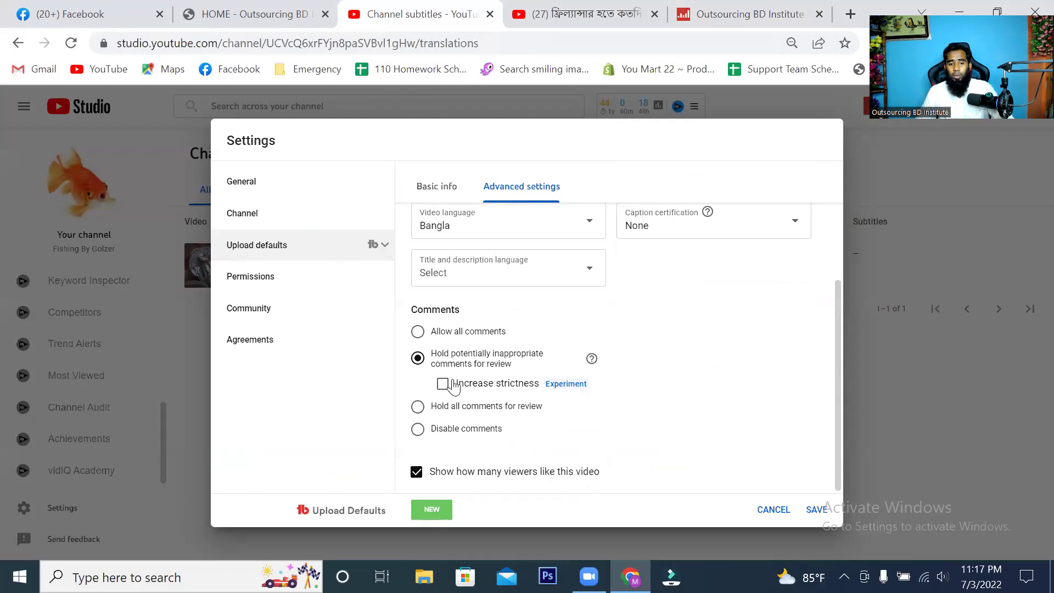
left_click_drag(467, 310, 401, 313)
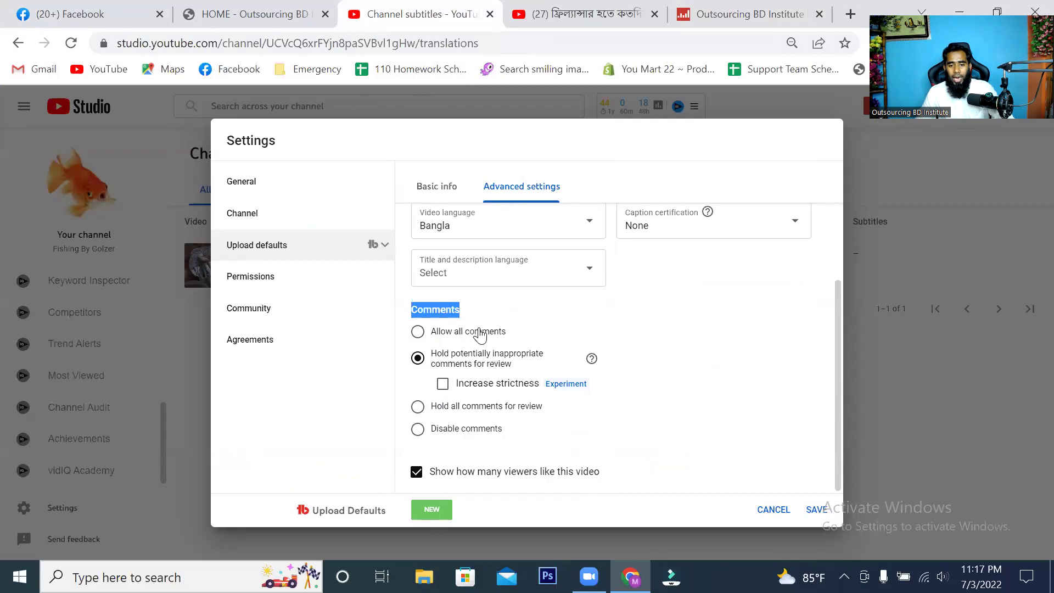
left_click(420, 332)
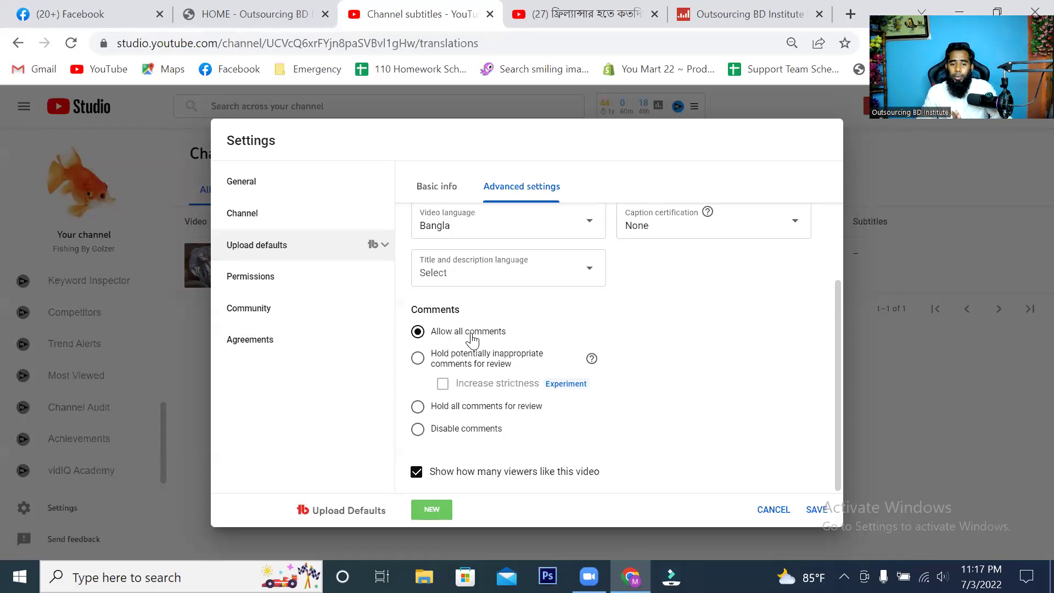
left_click(421, 364)
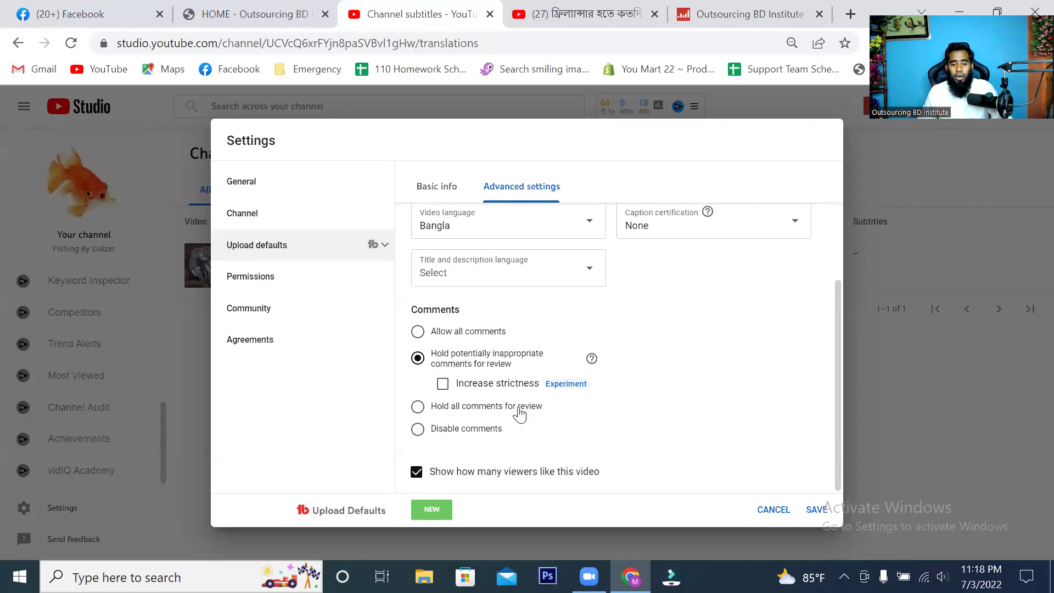
Set the default comment setting to hold potentially inappropriate comments for review, then save the upload defaults
left_click(417, 407)
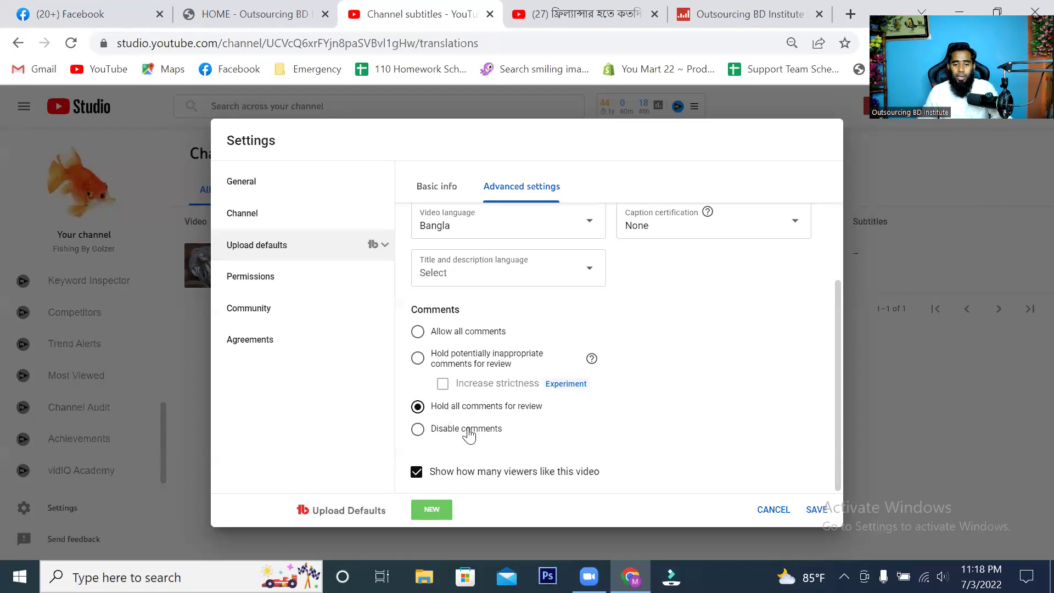
left_click(431, 438)
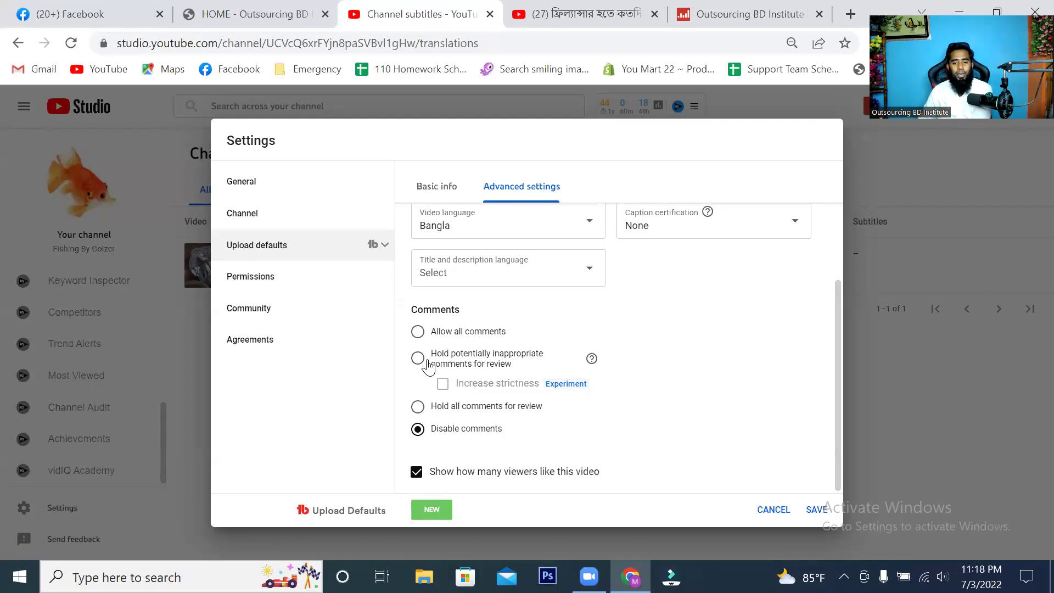
left_click(418, 359)
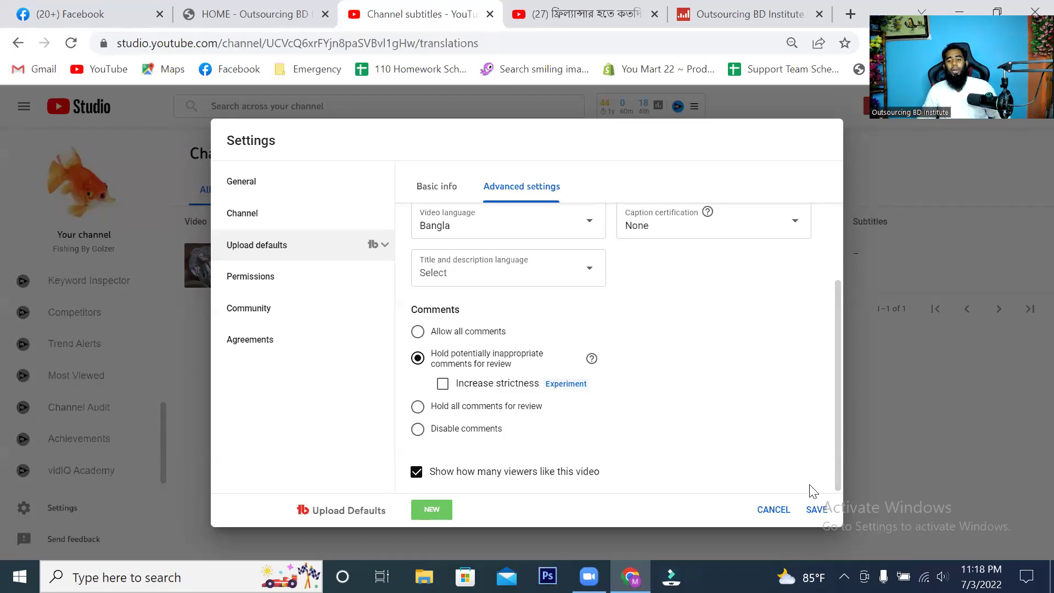
left_click(814, 508)
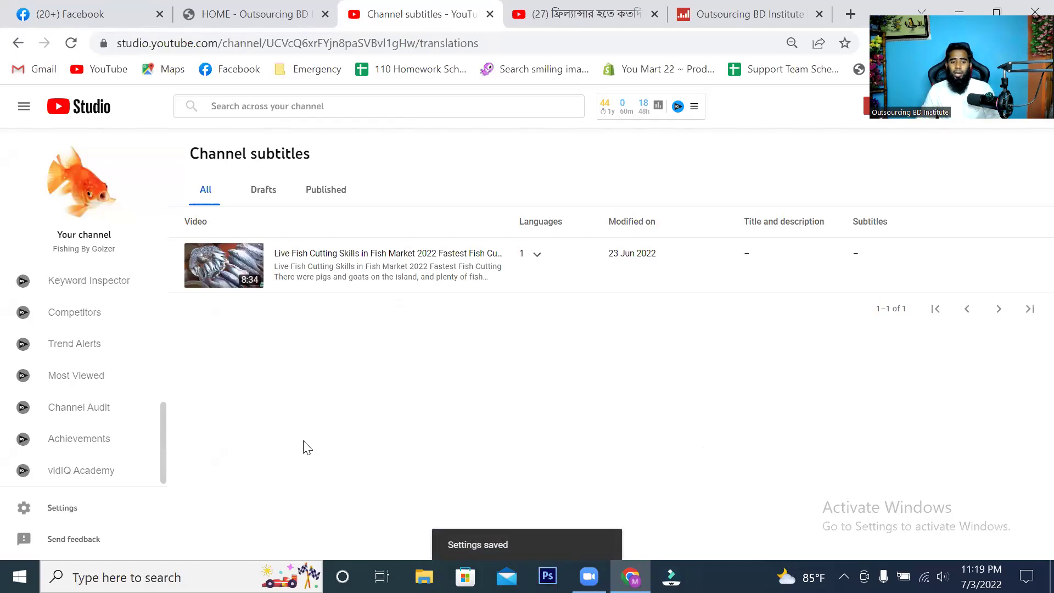
Browse the channel's comments and mentions page, then go to the Content list
scroll(82, 463, "up", 6)
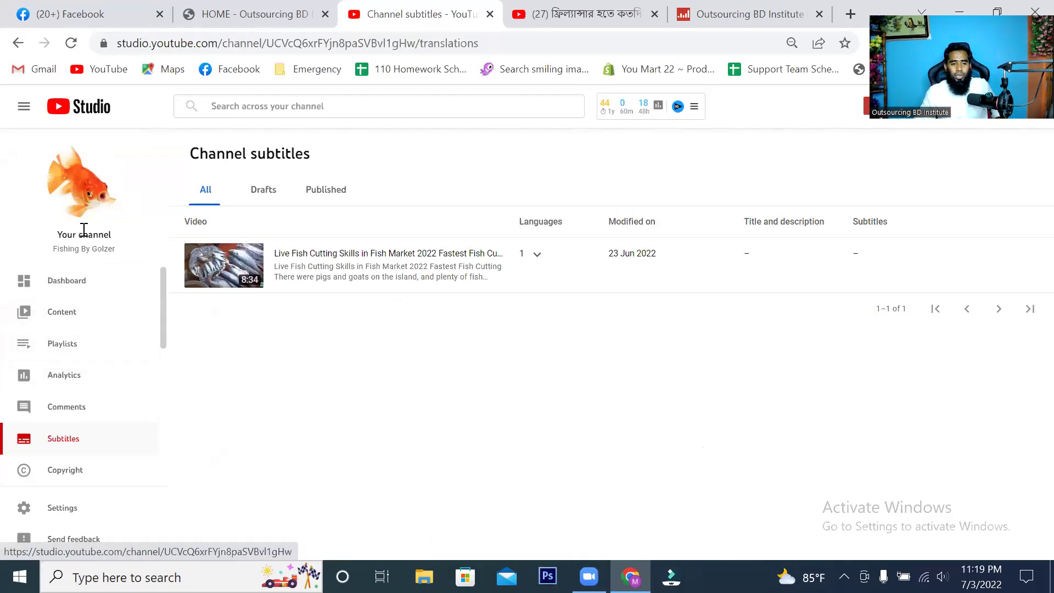
left_click(62, 413)
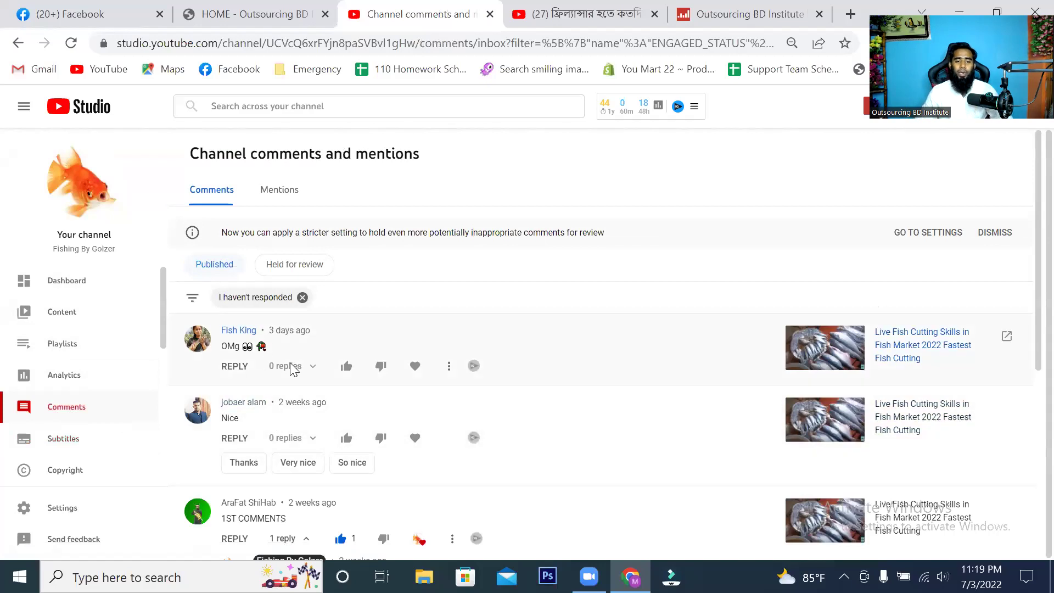
scroll(260, 364, "down", 6)
scroll(334, 428, "up", 4)
scroll(334, 428, "up", 2)
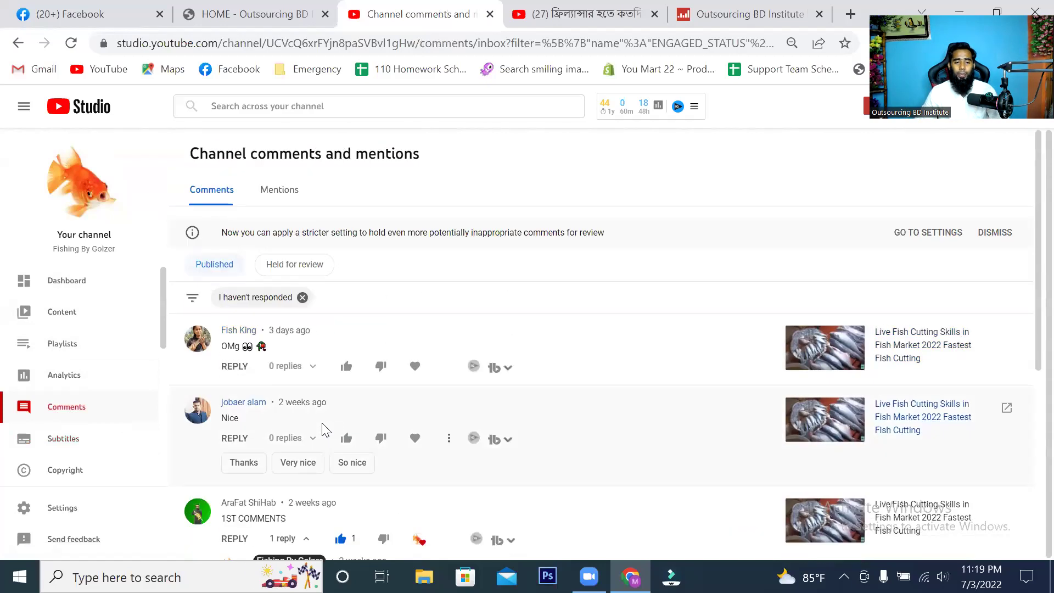
left_click(75, 324)
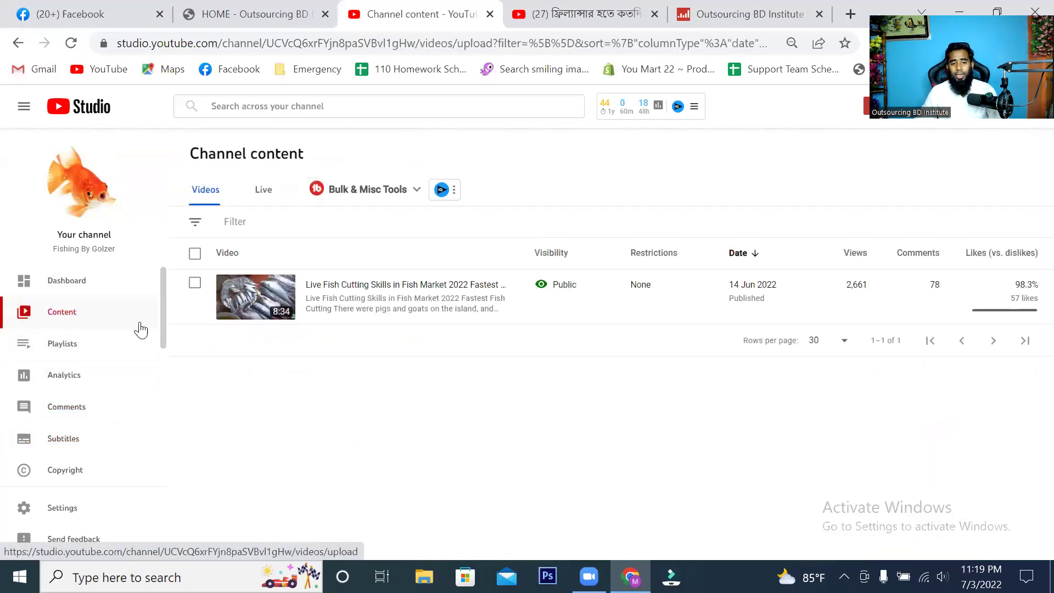
Open the Live Fish Cutting Skills in Fish Market 2022 video's comments and scroll through them
left_click(330, 291)
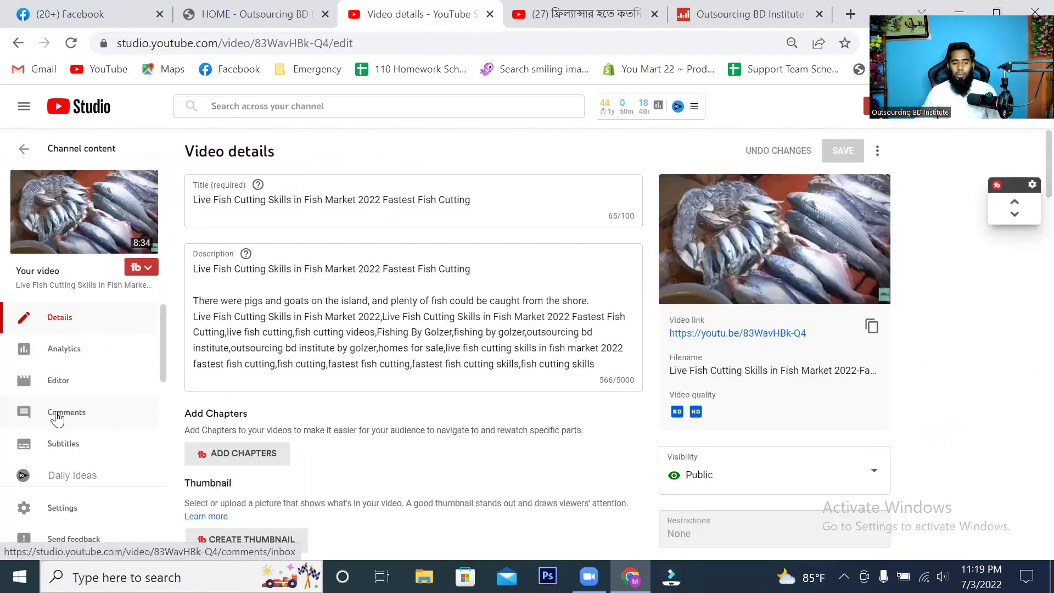
left_click(57, 414)
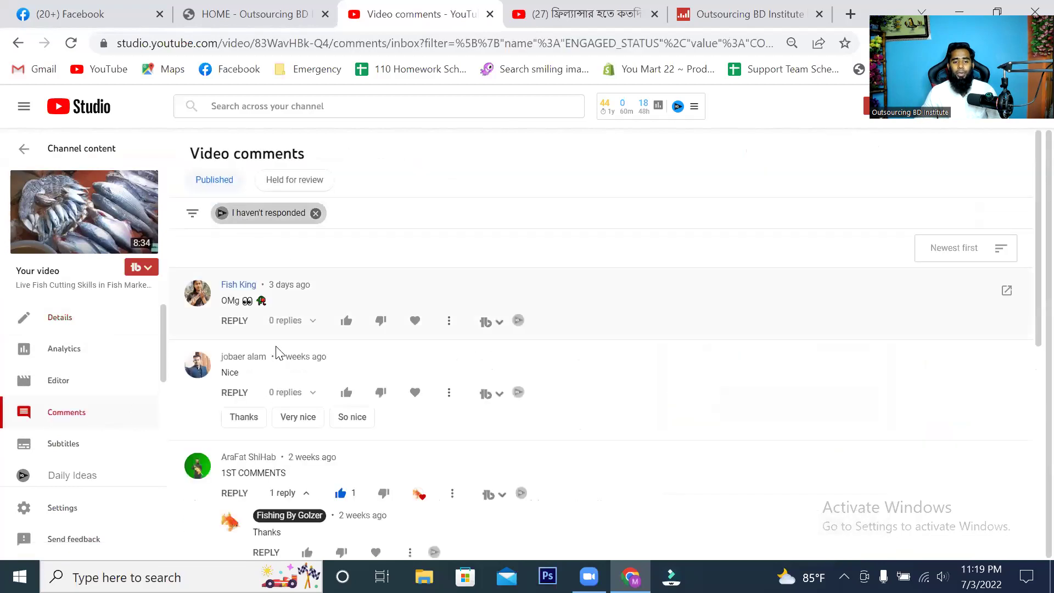
scroll(279, 360, "down", 5)
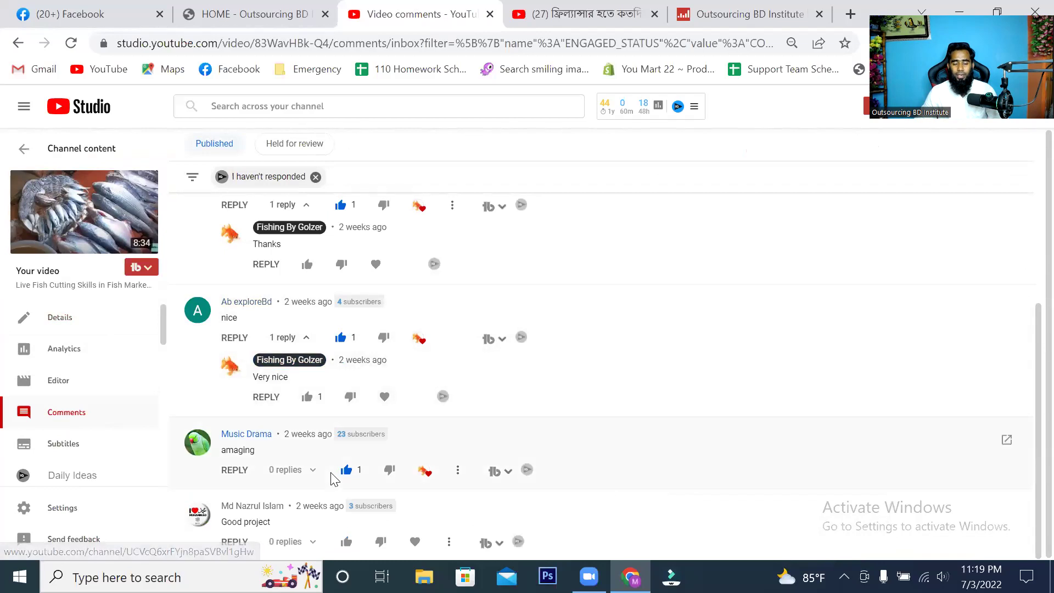
scroll(335, 472, "up", 5)
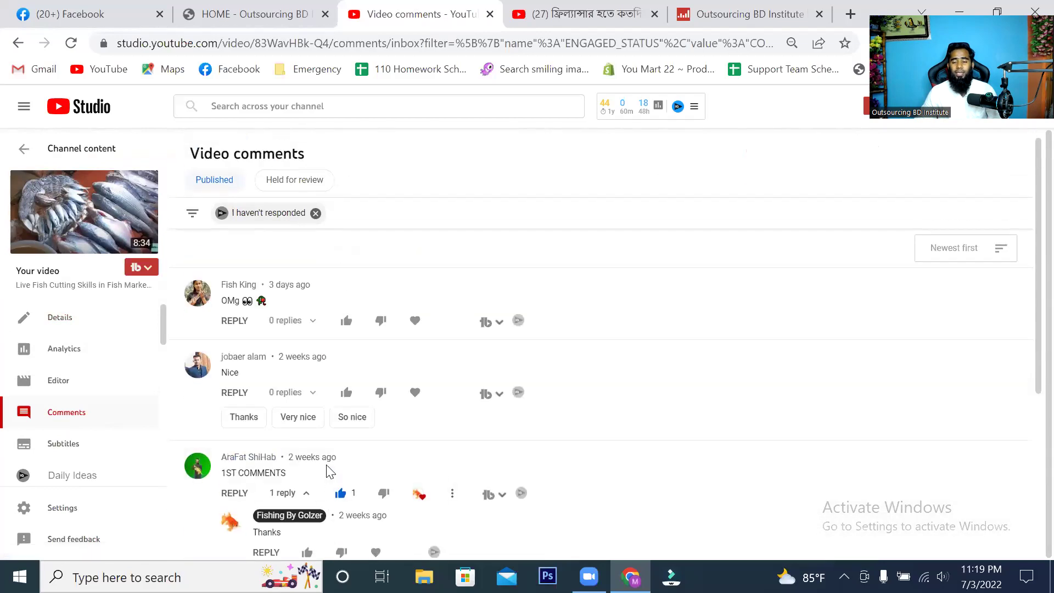
left_click(316, 422)
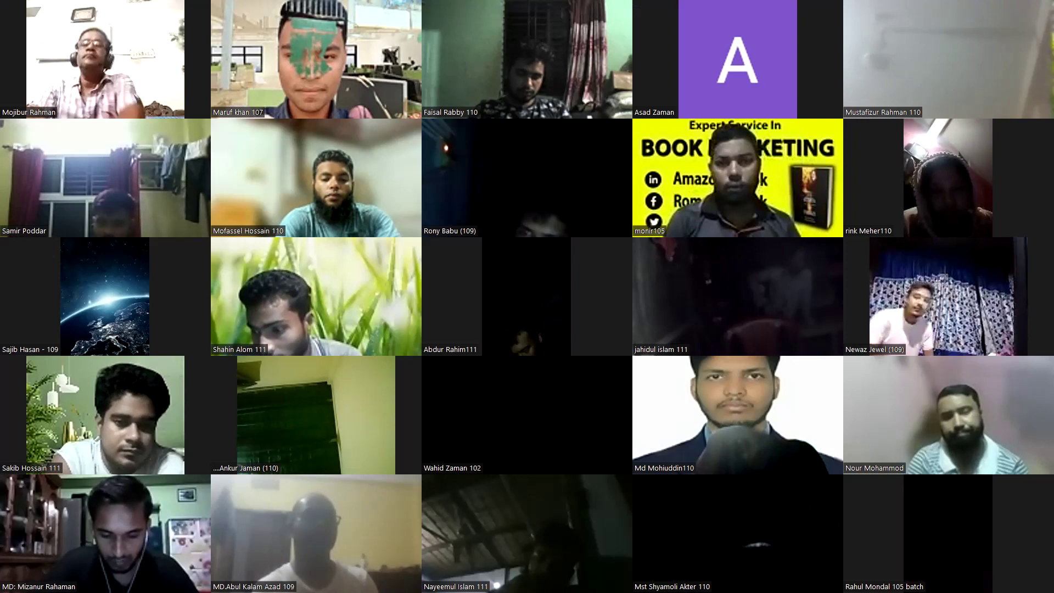
Flip forward through ten pages of Zoom meeting participants
key("Page_Down")
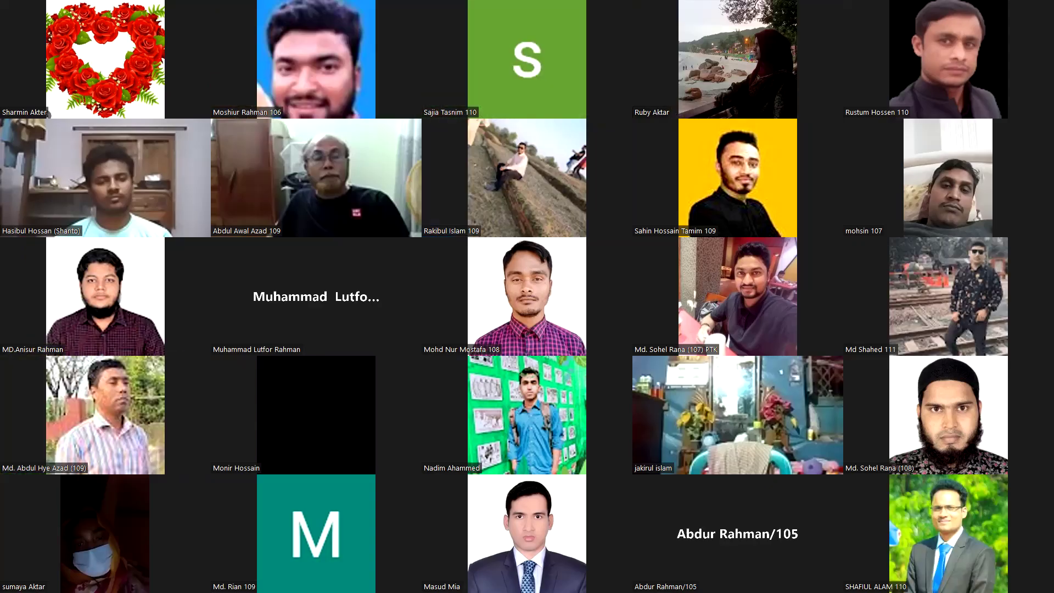
key("Page_Down")
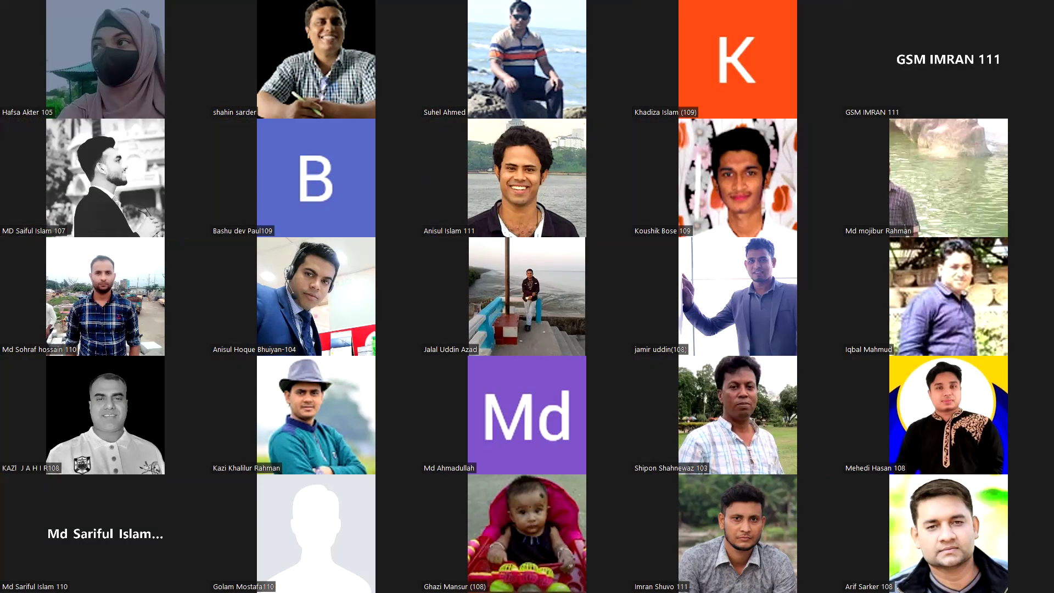
key("Page_Down")
key("Page_Down")
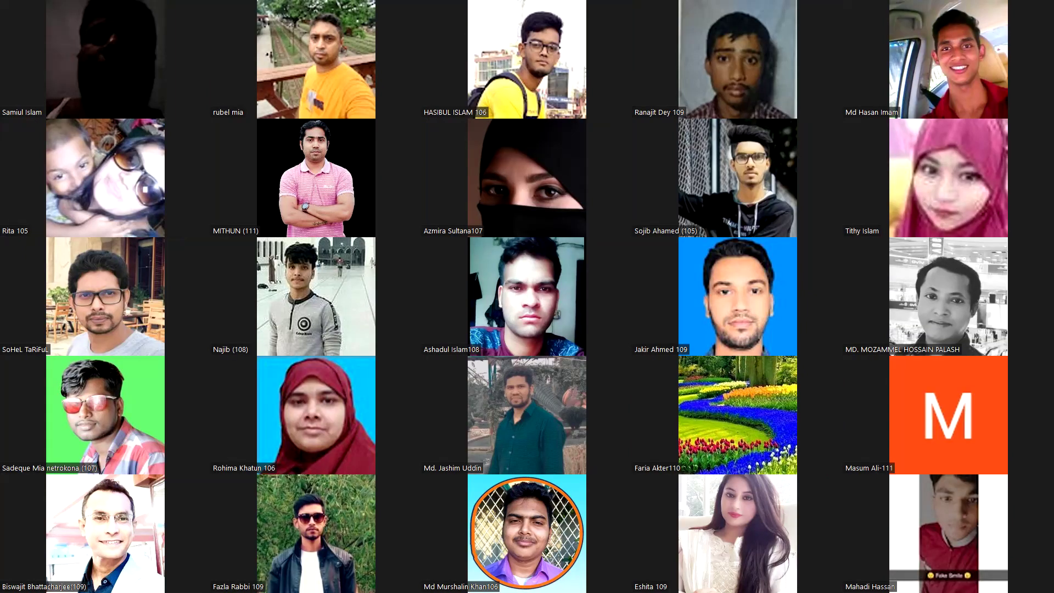
key("Page_Down")
key("Page_Down")
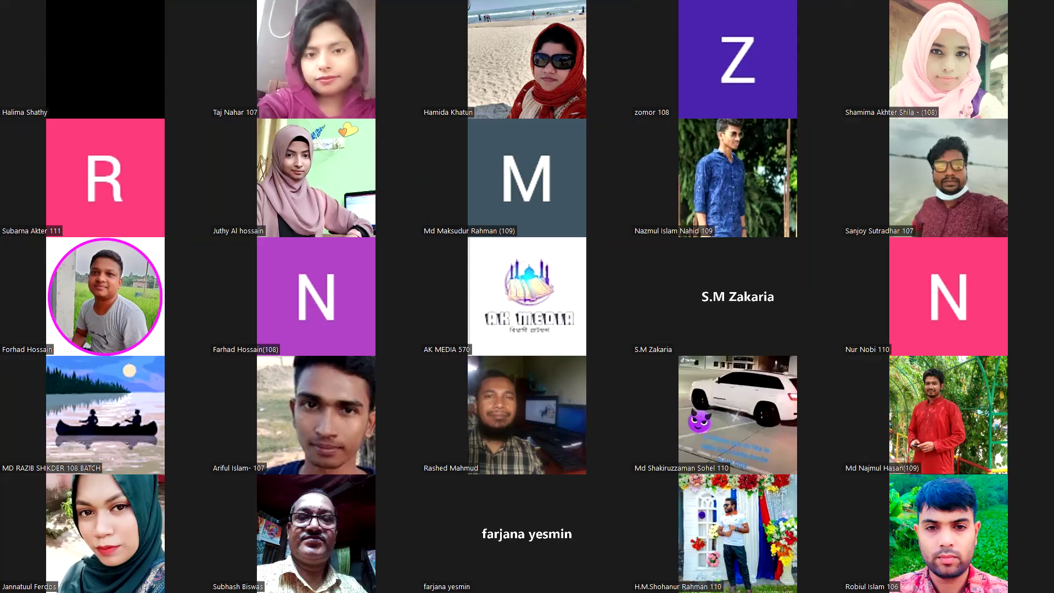
key("Page_Down")
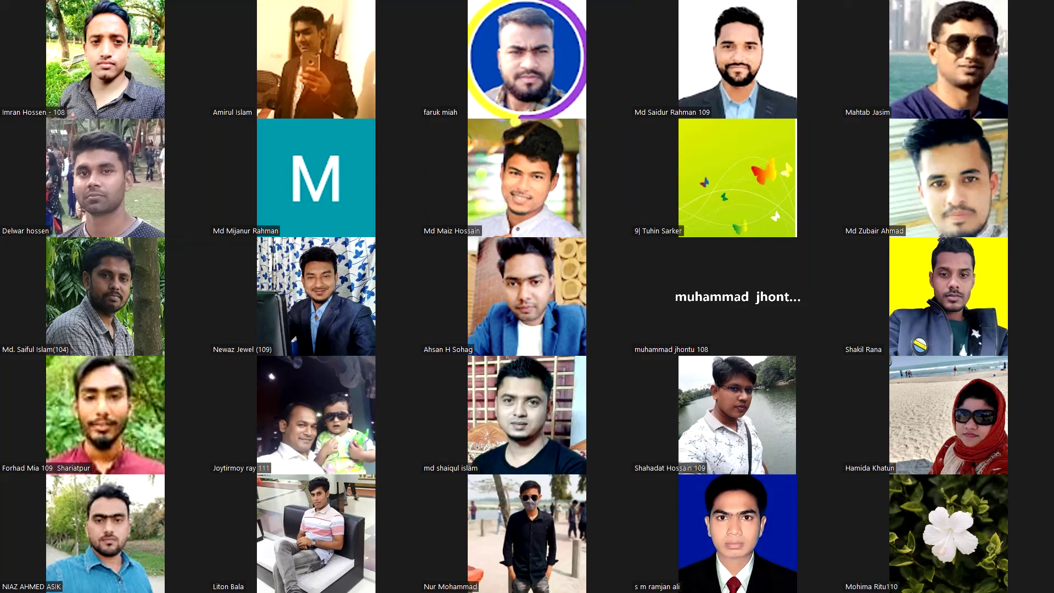
key("Page_Down")
key("Page_Down")
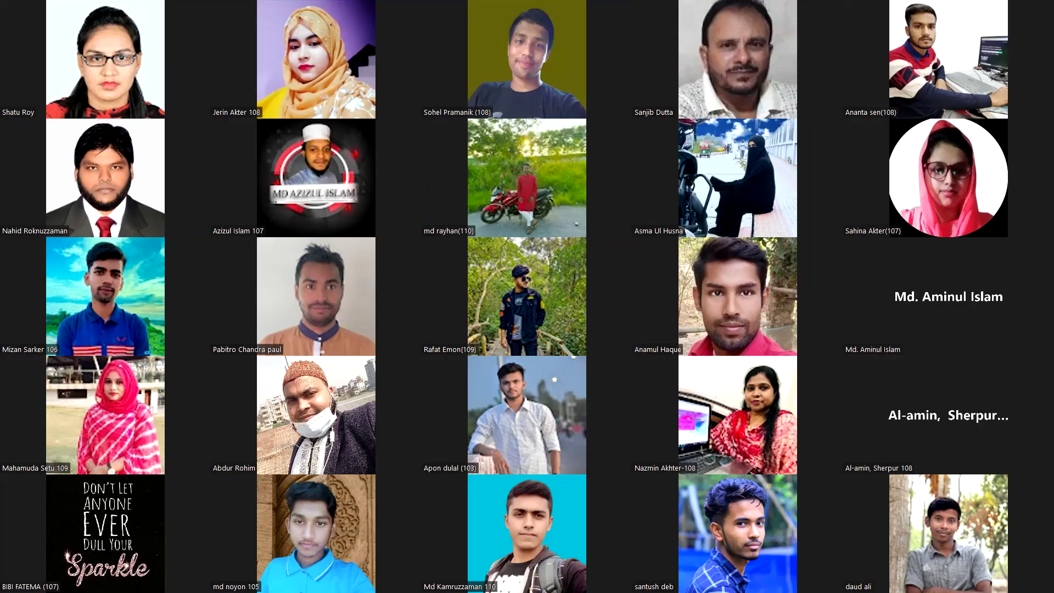
key("Page_Down")
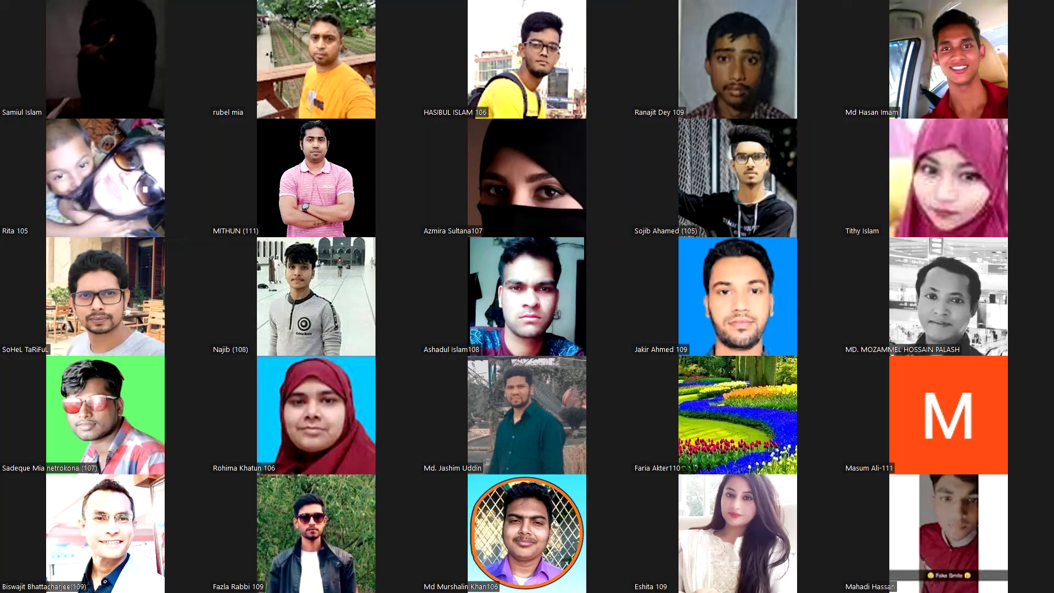
key("Page_Down")
key("Page_Down")
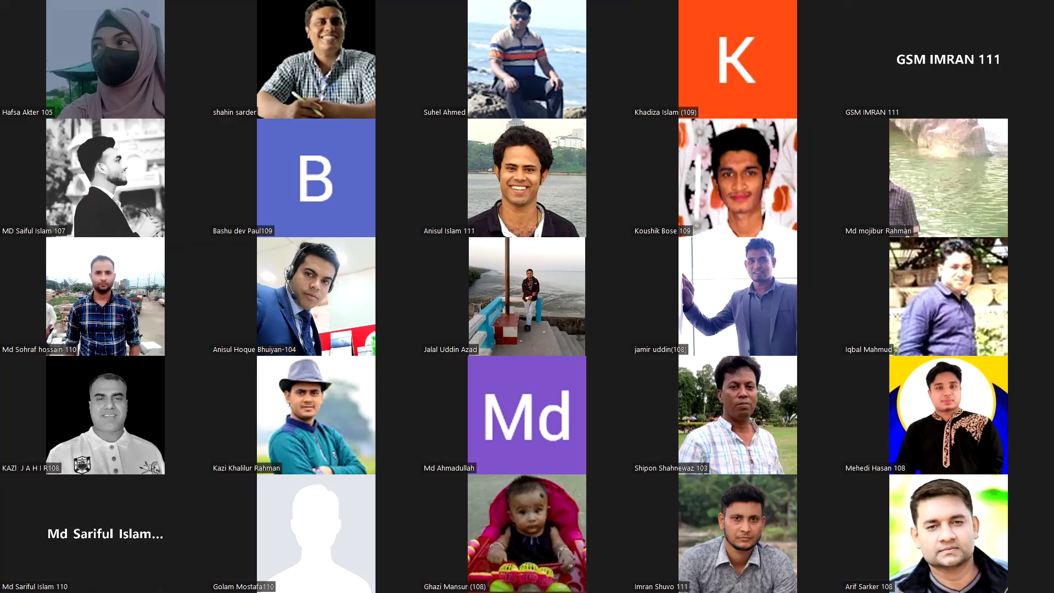
key("Page_Down")
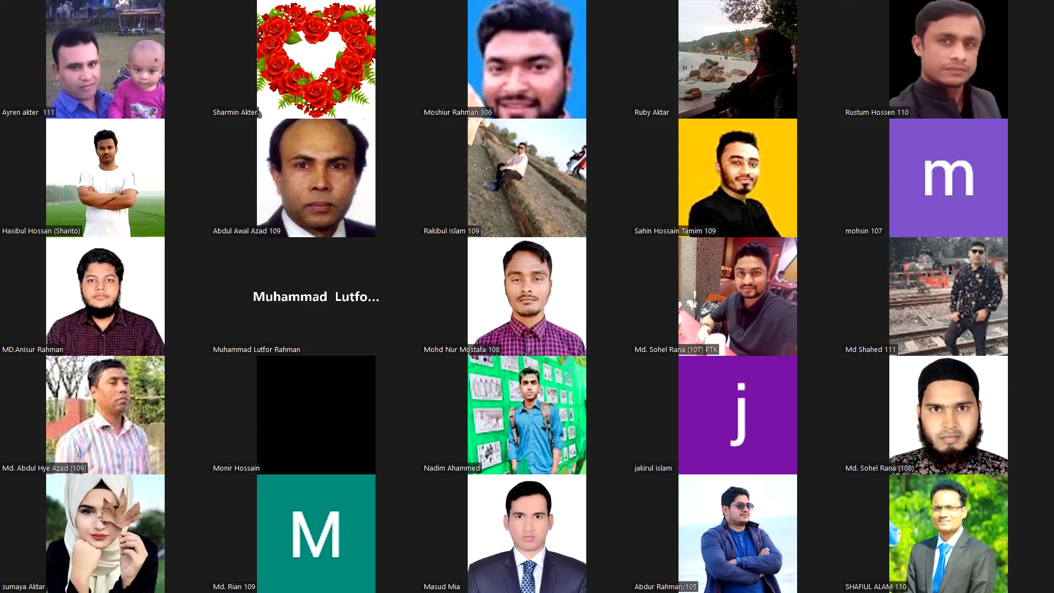
key("Page_Down")
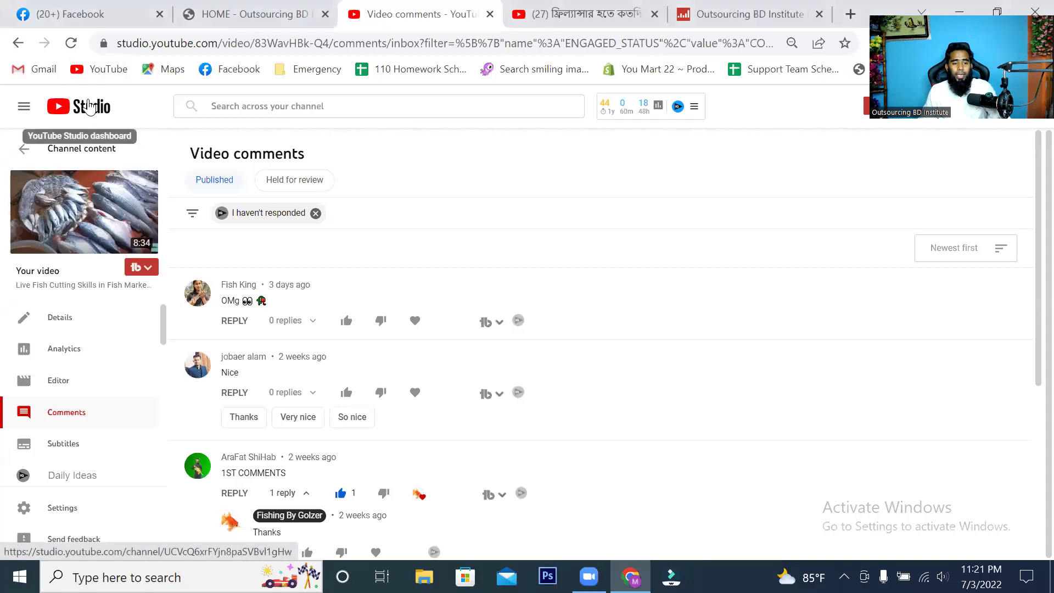
Open the channel comments page and capture its heading, tabs and filters area with Lightshot
left_click(88, 118)
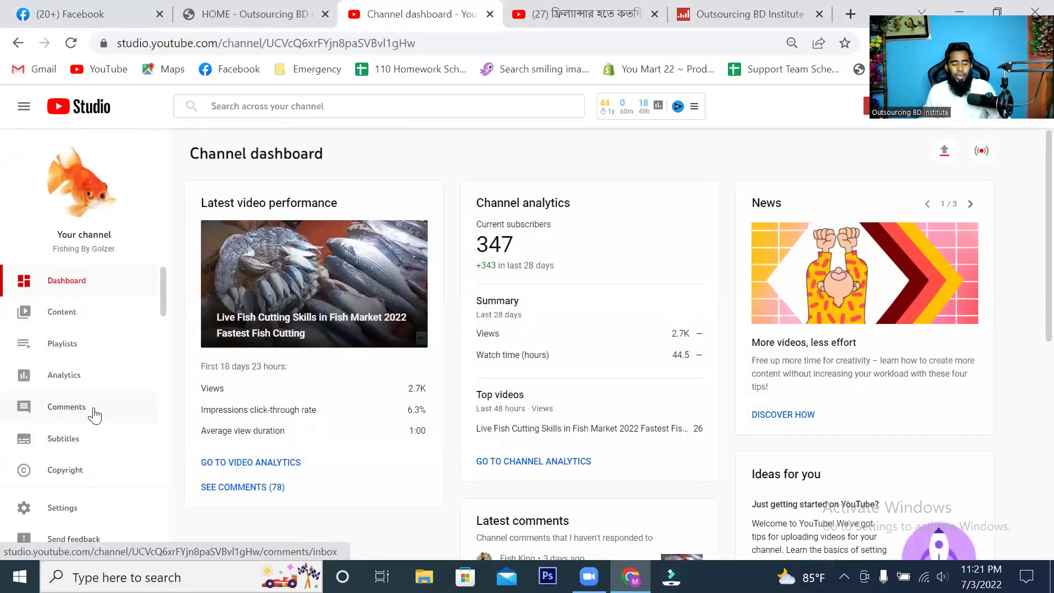
left_click(93, 412)
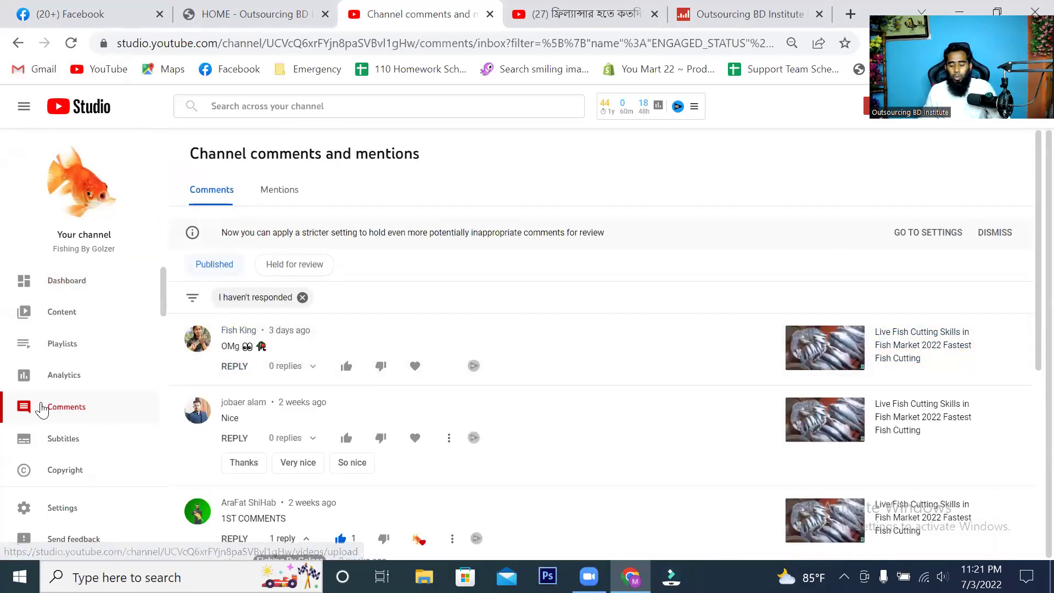
key("Print")
mouse_move(172, 178)
left_mouse_down()
mouse_move(400, 242)
mouse_move(449, 305)
left_mouse_up()
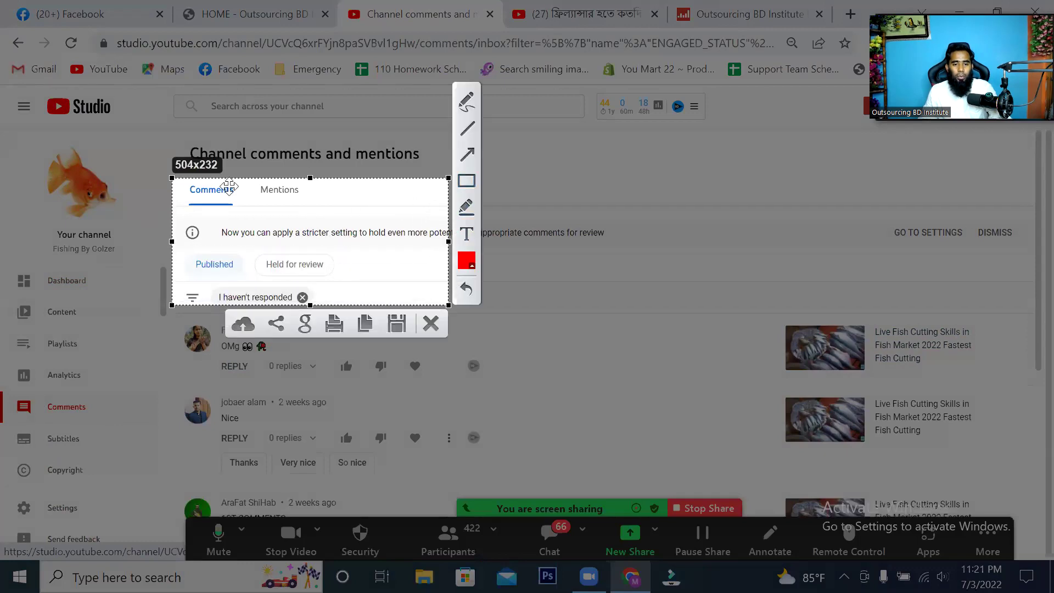
Draw red boxes around Comments, Mentions, Published and Held for review on the capture
mouse_move(188, 182)
left_mouse_down()
mouse_move(216, 201)
mouse_move(301, 194)
left_mouse_up()
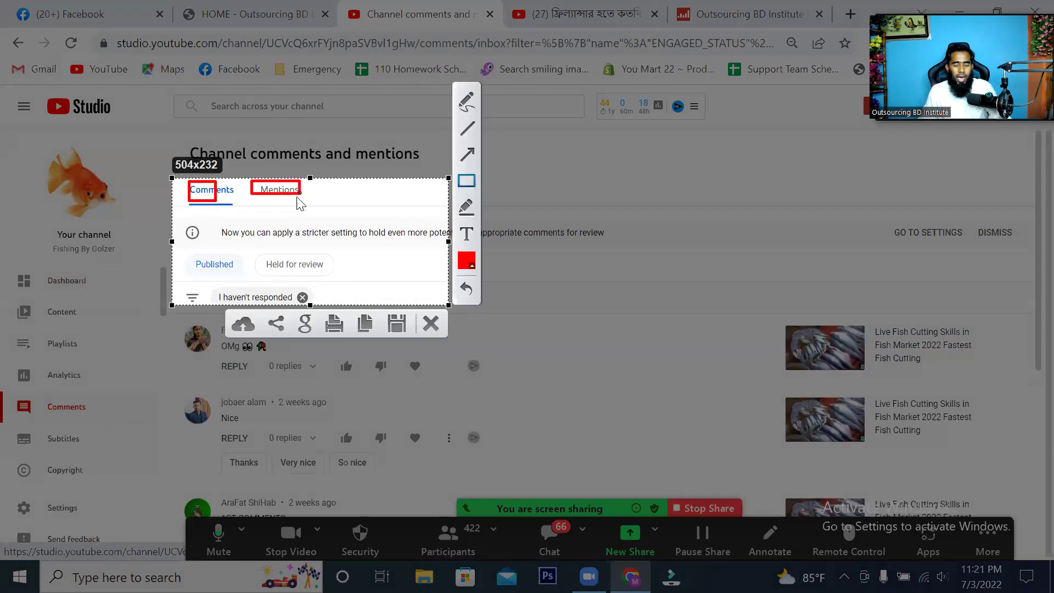
mouse_move(186, 254)
left_mouse_down()
mouse_move(226, 274)
mouse_move(338, 279)
left_mouse_up()
mouse_move(186, 251)
left_mouse_down()
mouse_move(239, 274)
mouse_move(358, 269)
left_mouse_up()
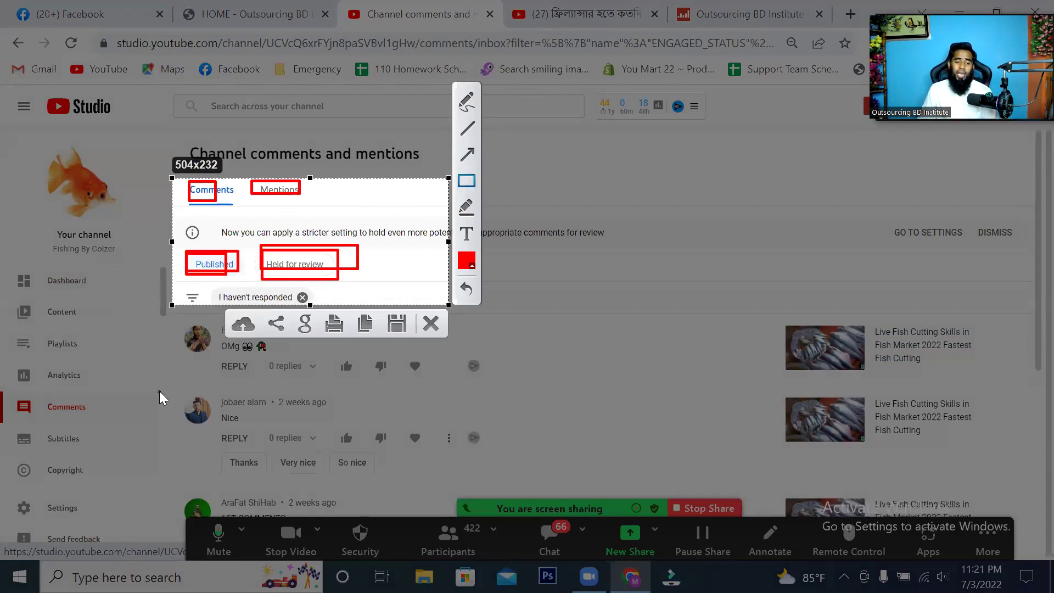
left_click_drag(264, 242, 337, 282)
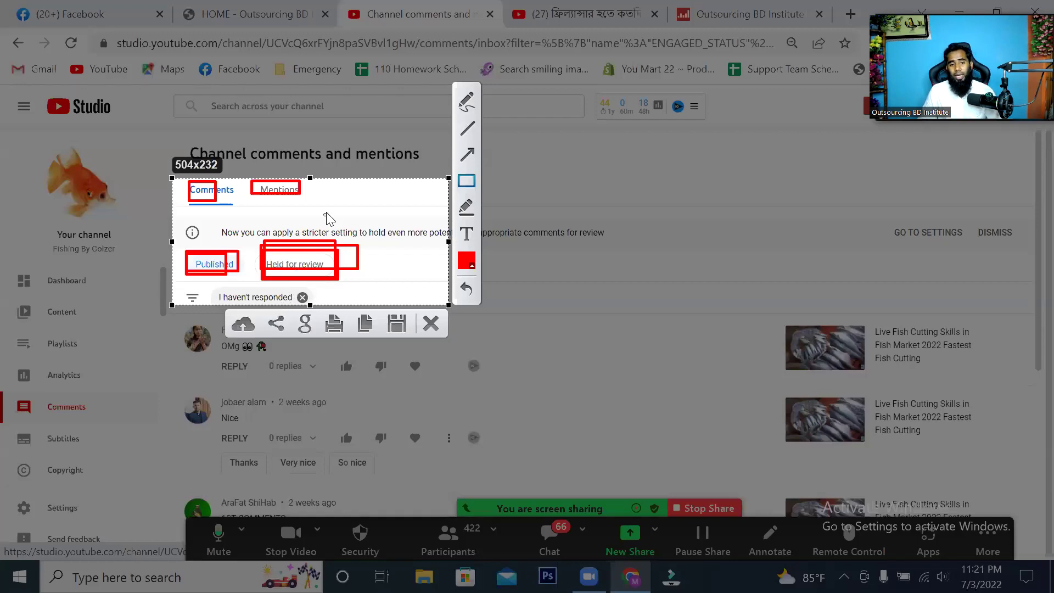
right_click(330, 218)
Close the Lightshot capture and like and heart the newest channel comment
left_click(365, 318)
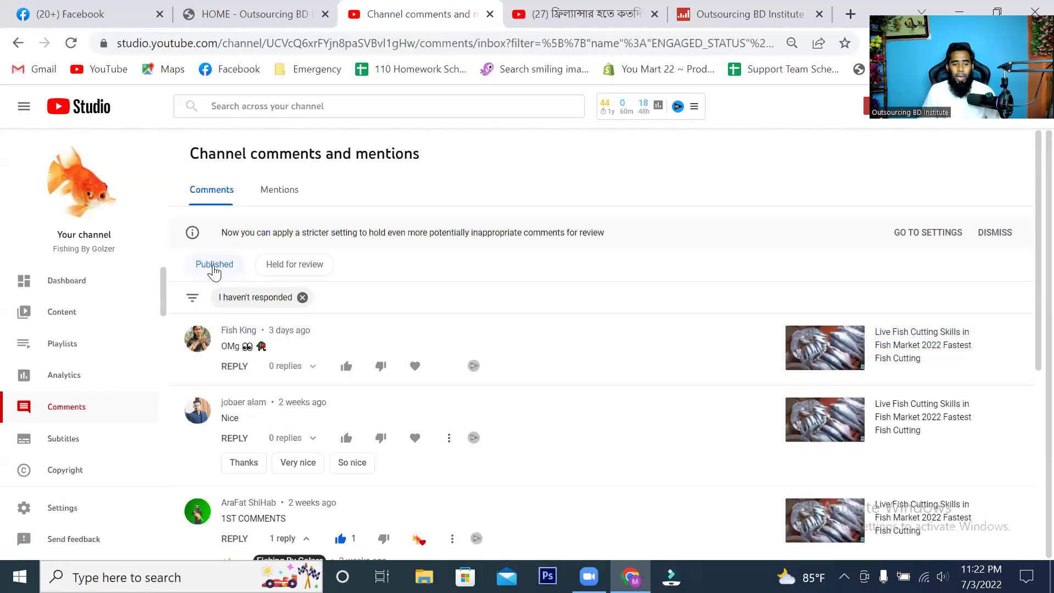
scroll(307, 345, "down", 1)
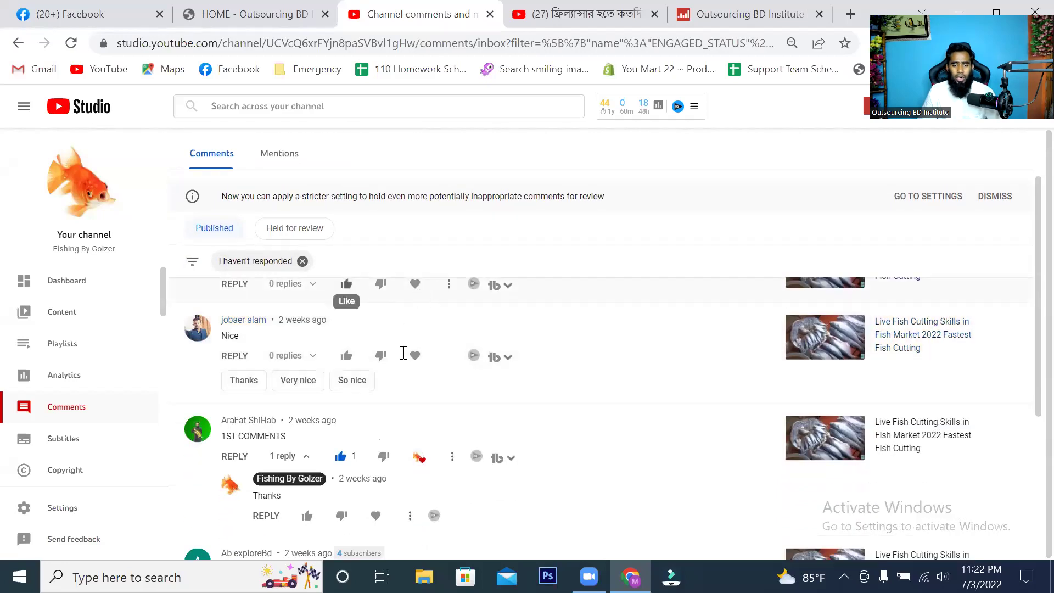
scroll(413, 363, "up", 1)
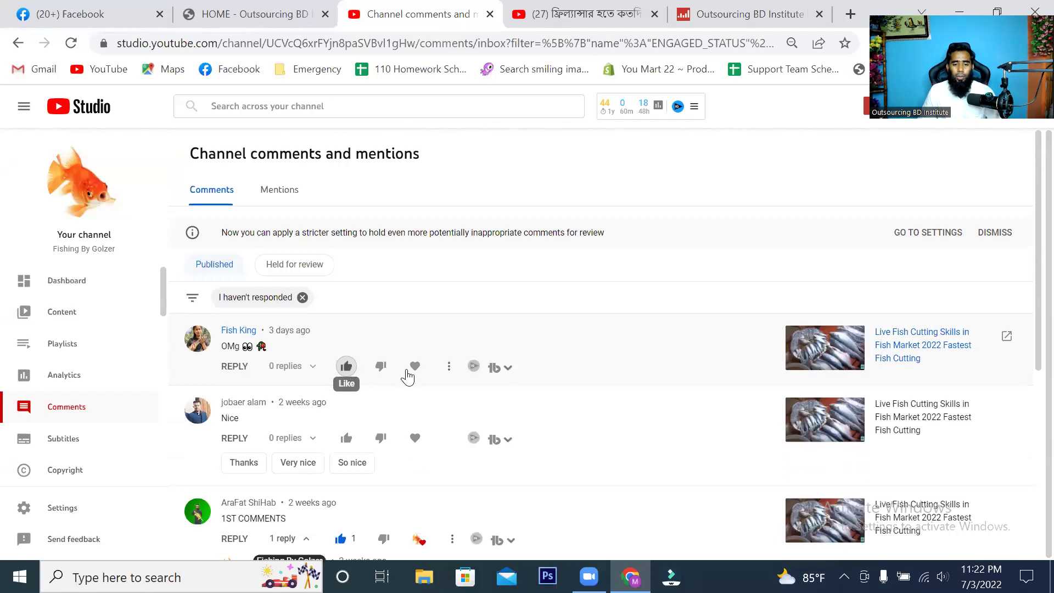
left_click(407, 371)
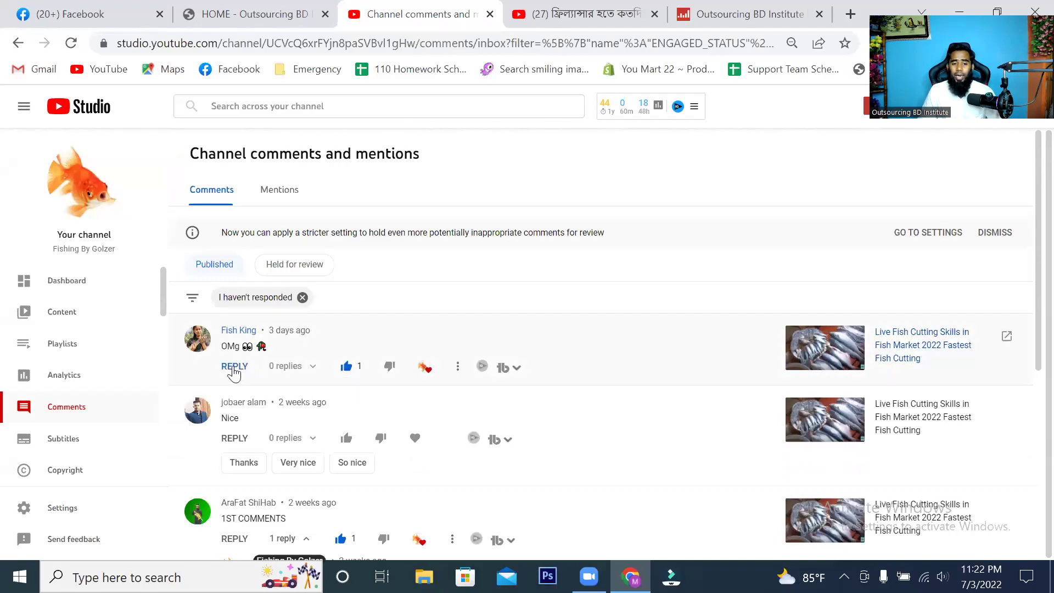
scroll(254, 383, "down", 1)
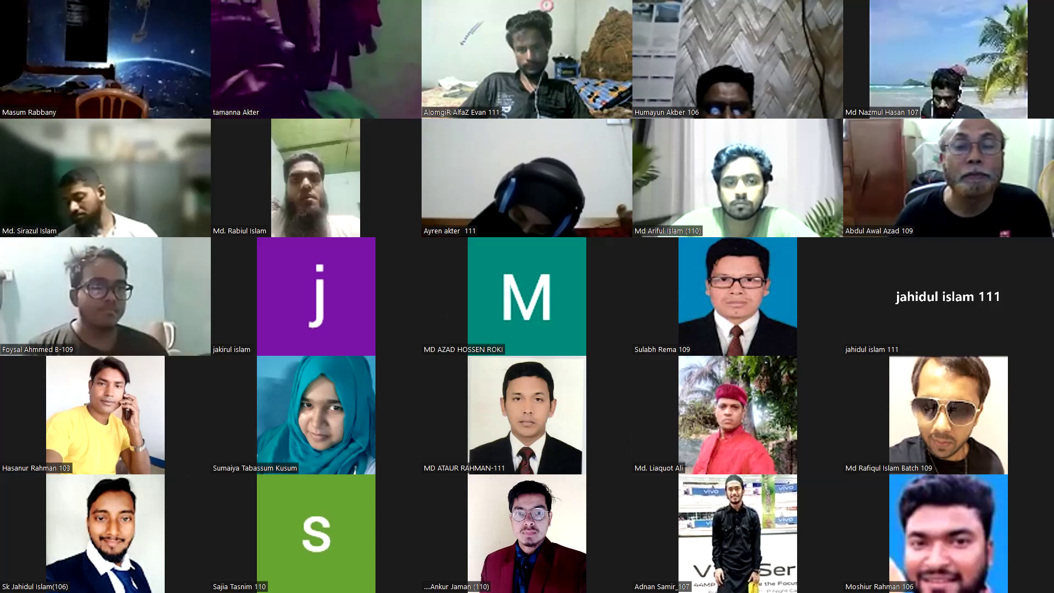
Page the Zoom gallery to the next set of meeting participants
key("Page_Down")
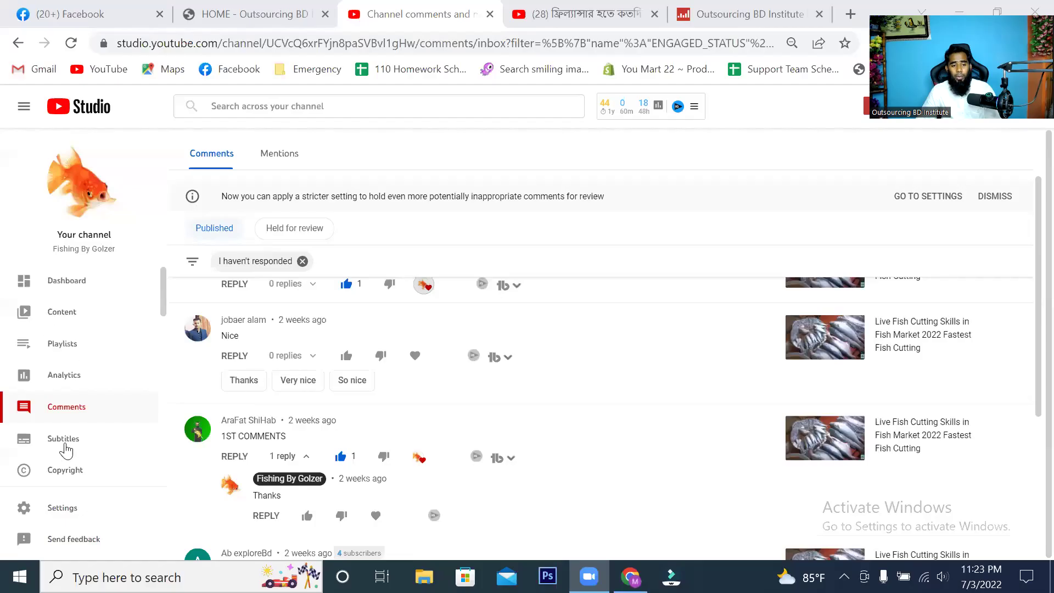
Return to the channel comments page and review the held-for-review comments
left_click(64, 411)
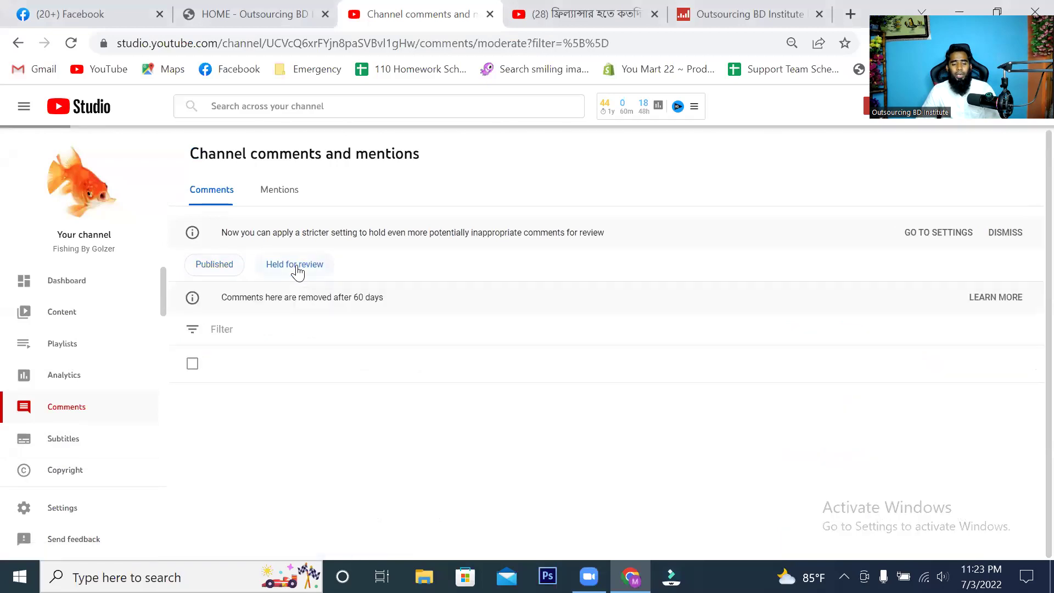
left_click(99, 109)
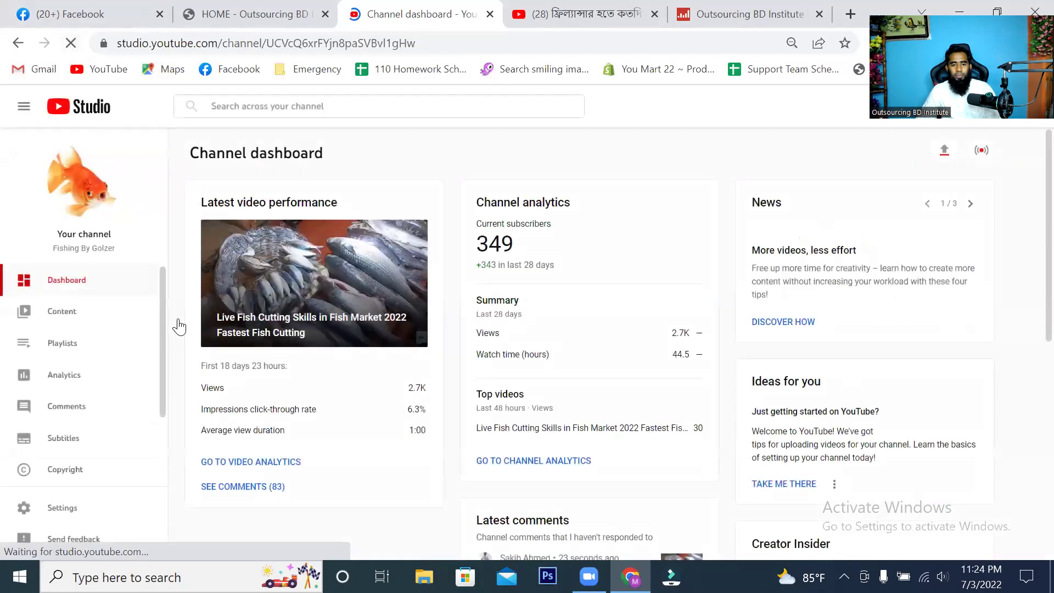
left_click(85, 415)
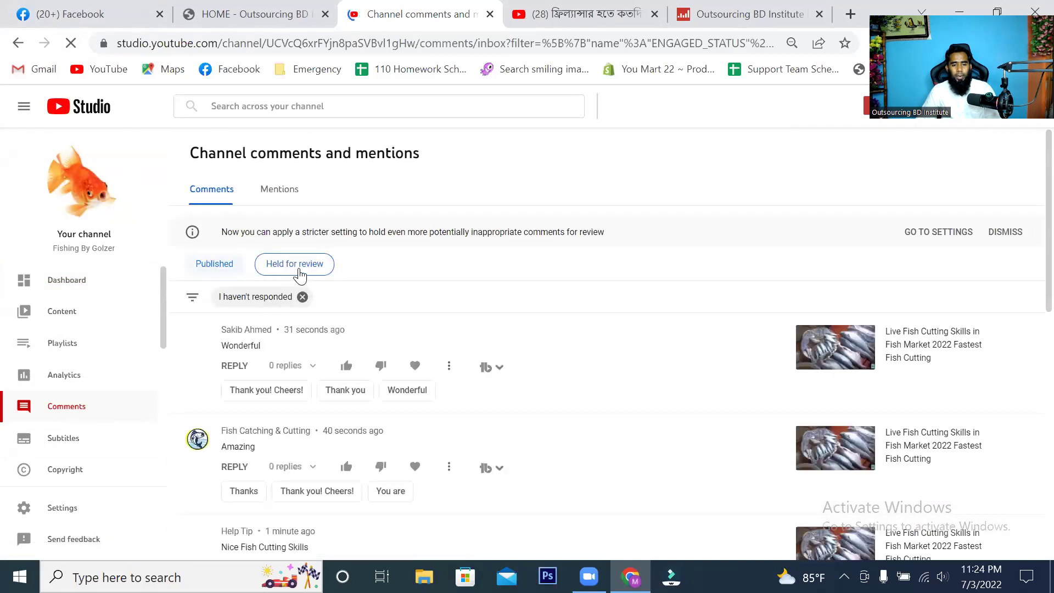
left_click(300, 270)
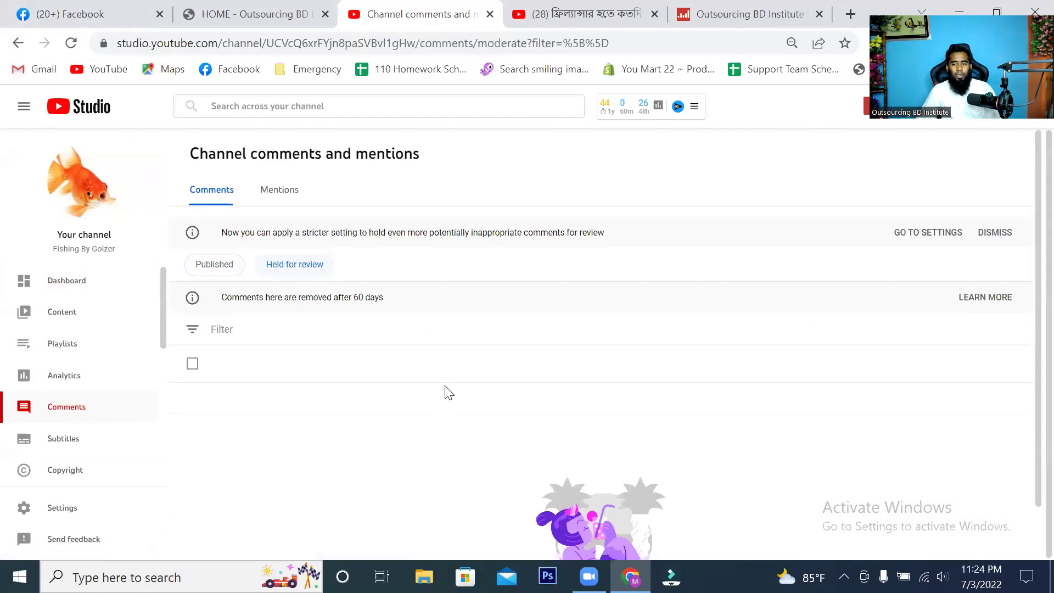
scroll(446, 392, "down", 1)
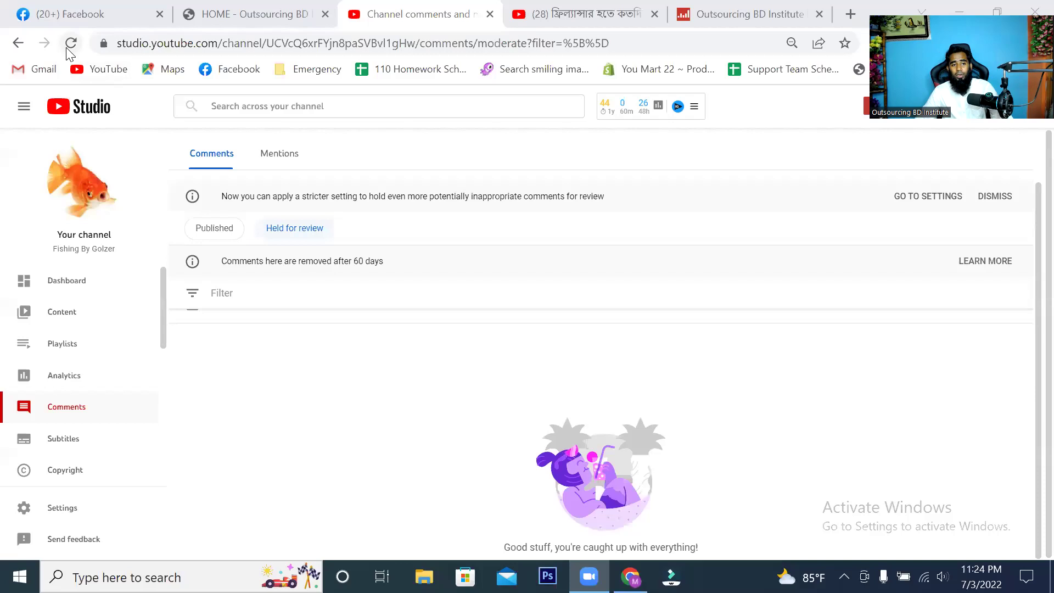
Refresh, check the Mentions and Published comment lists, then go back to the Dashboard
left_click(71, 43)
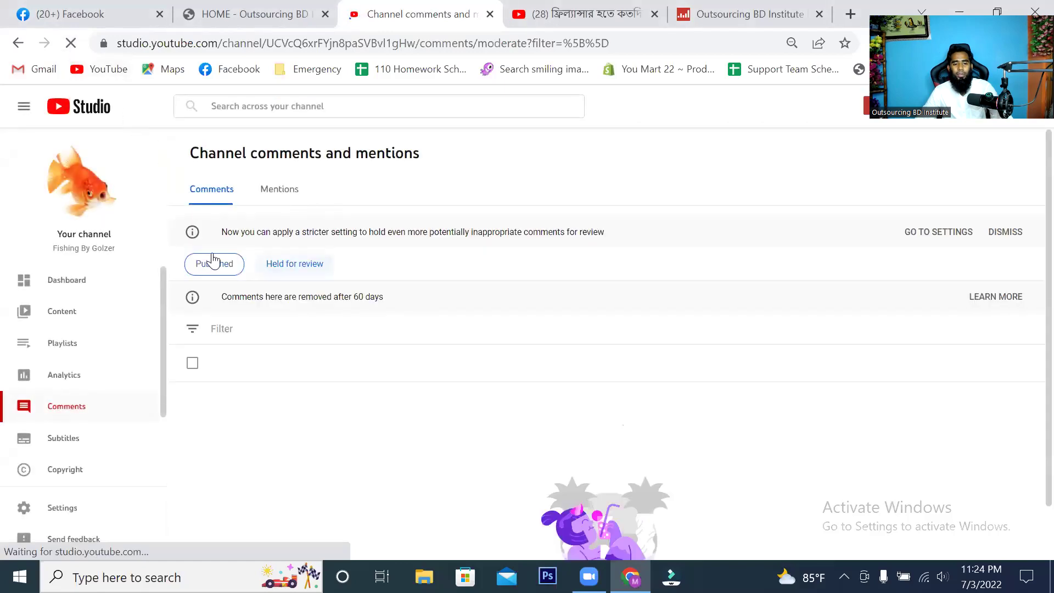
left_click(276, 186)
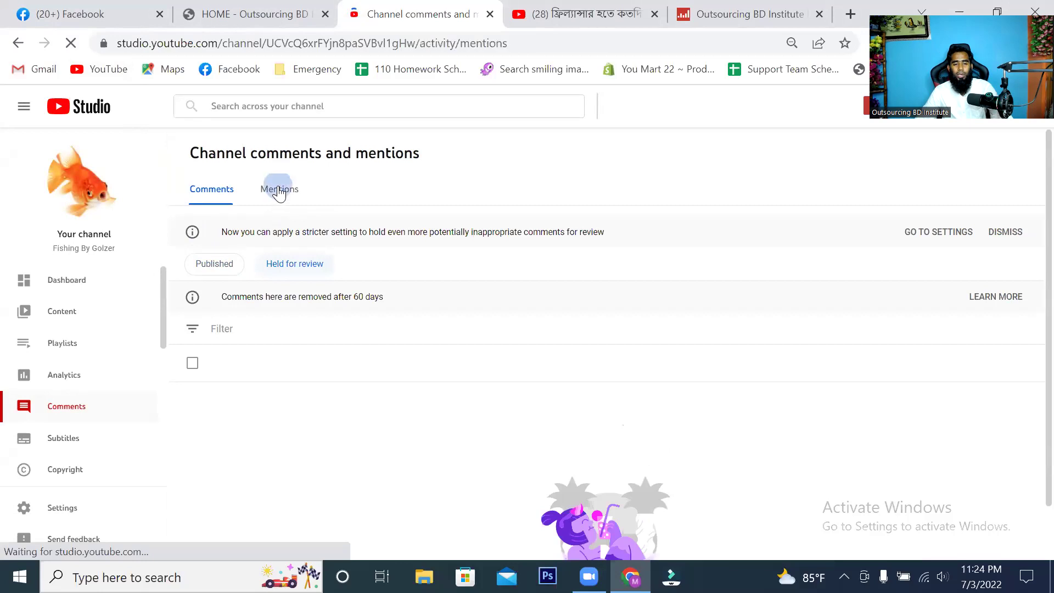
left_click(215, 198)
left_click(214, 265)
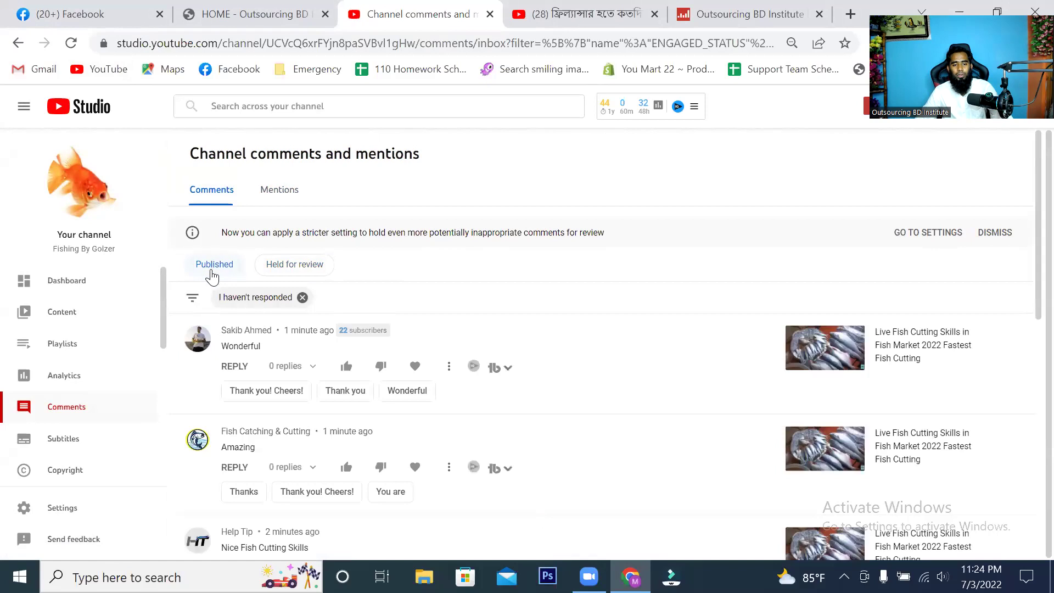
left_click(69, 282)
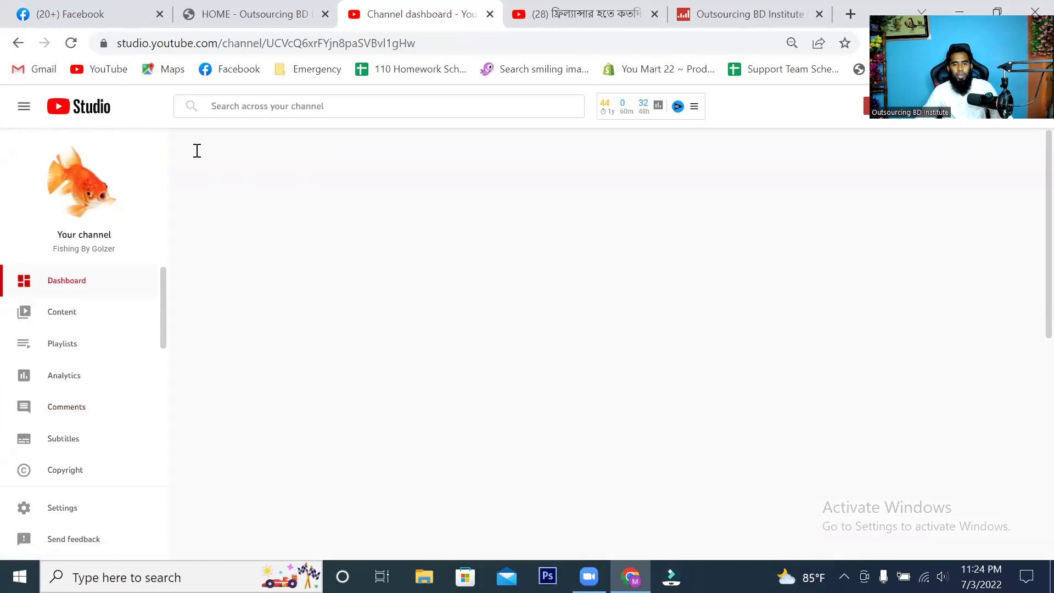
Refresh the dashboard and go through Content to the Live Fish Cutting Skills video's comments
left_click(75, 49)
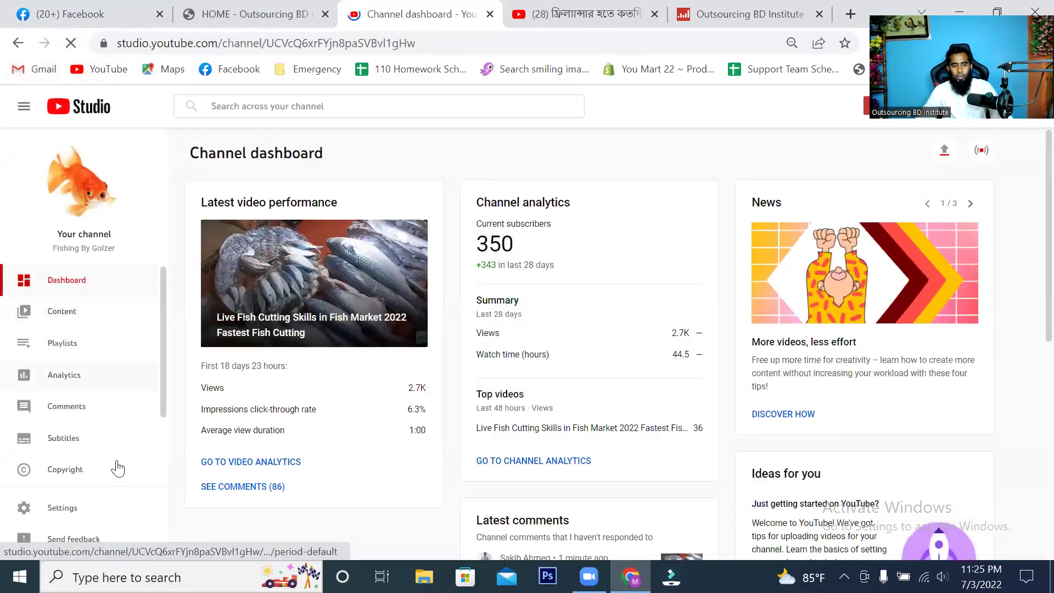
left_click(79, 327)
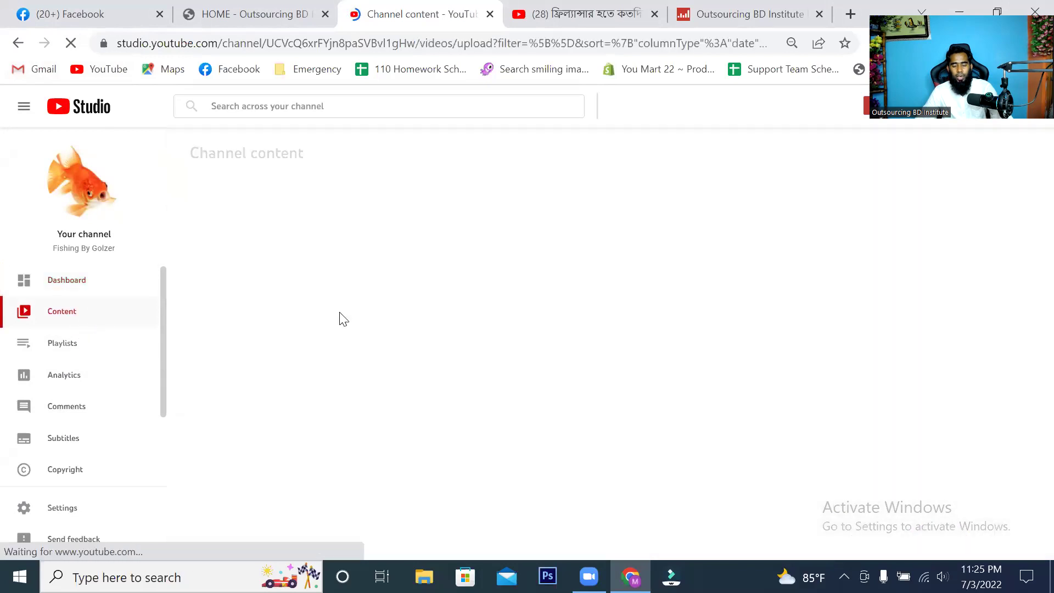
left_click(326, 285)
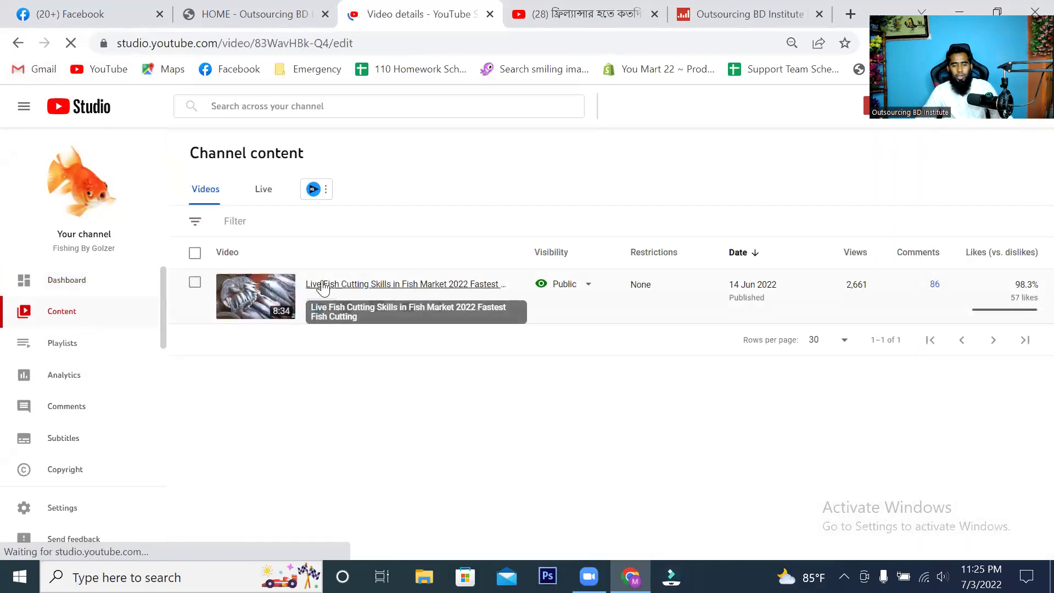
left_click(69, 420)
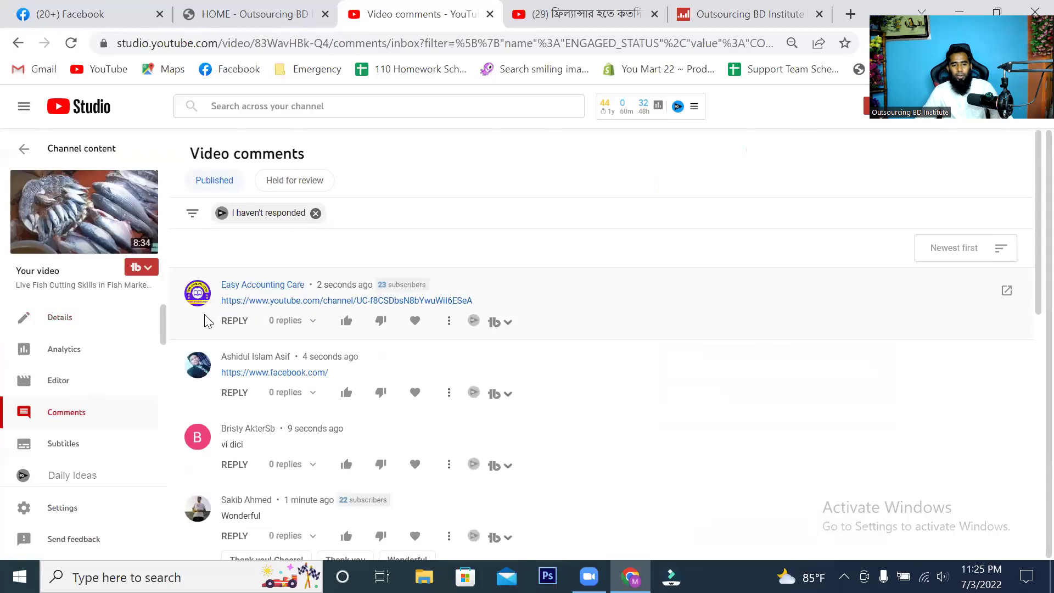
left_click(276, 183)
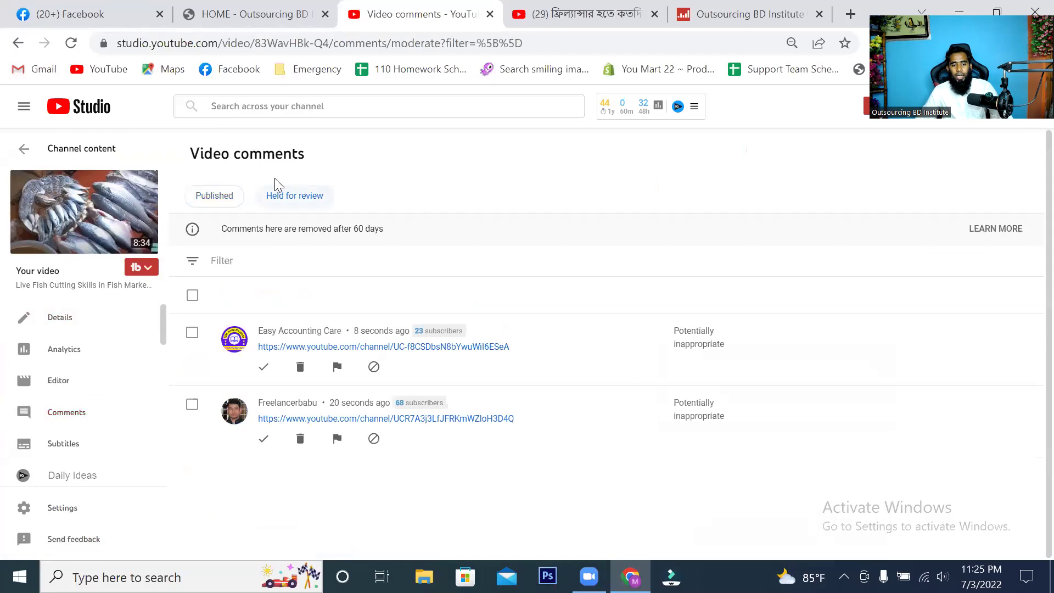
left_click(214, 199)
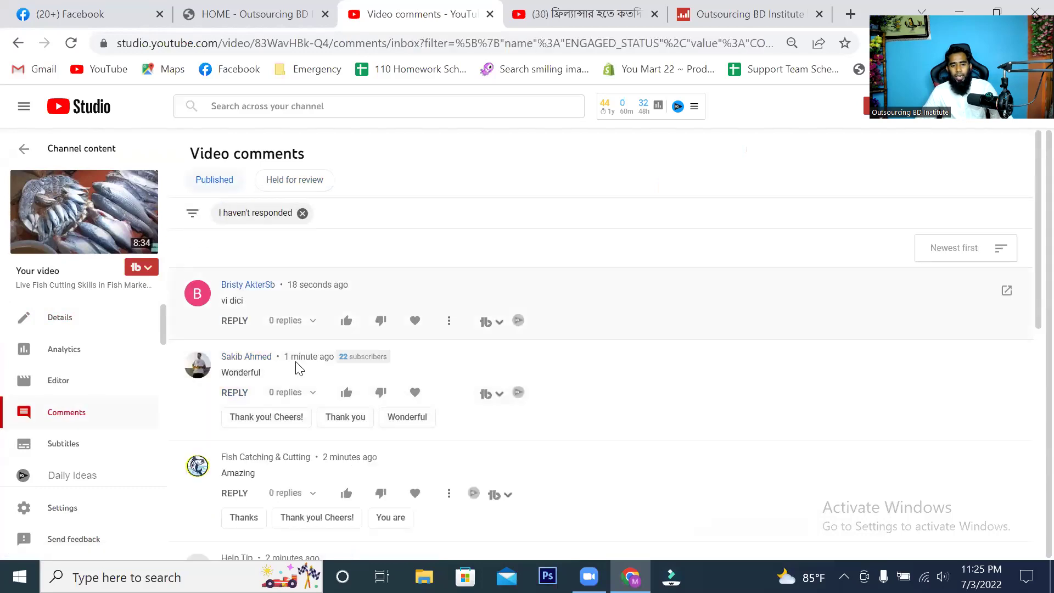
scroll(269, 318, "down", 3)
scroll(271, 346, "up", 3)
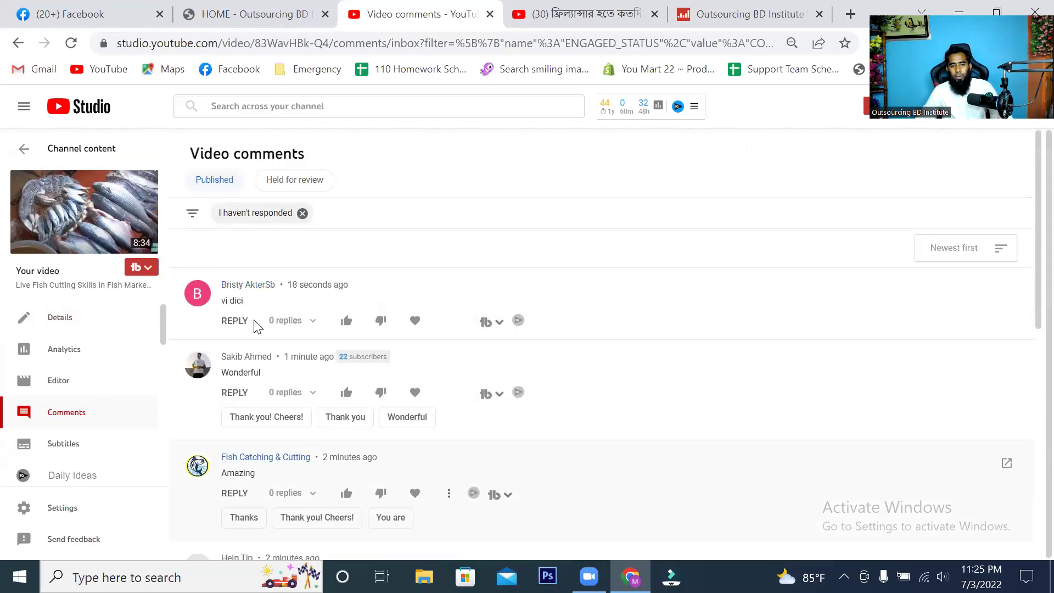
left_click(287, 184)
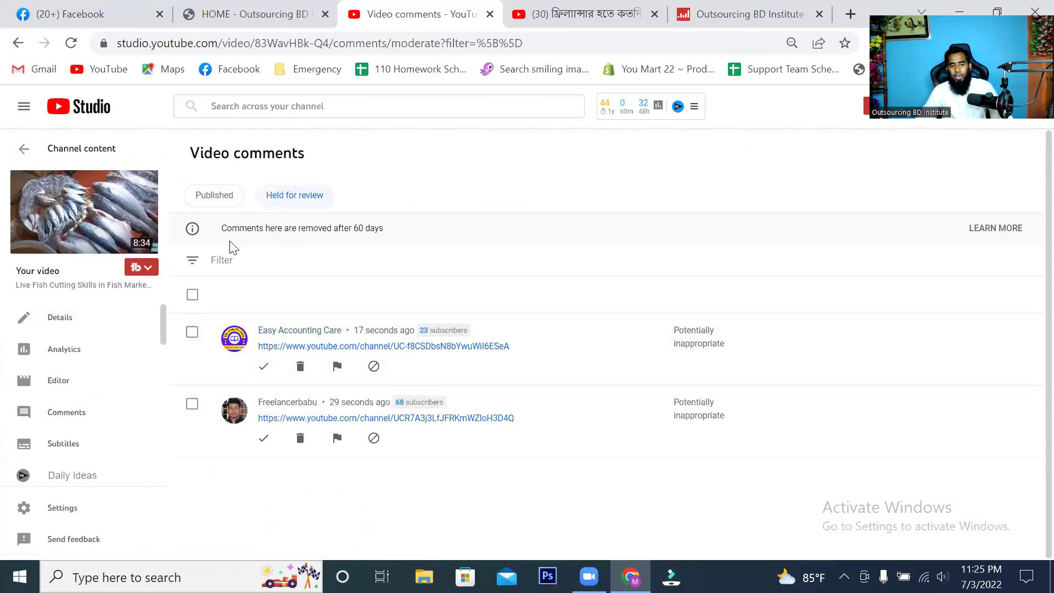
left_click_drag(231, 228, 374, 228)
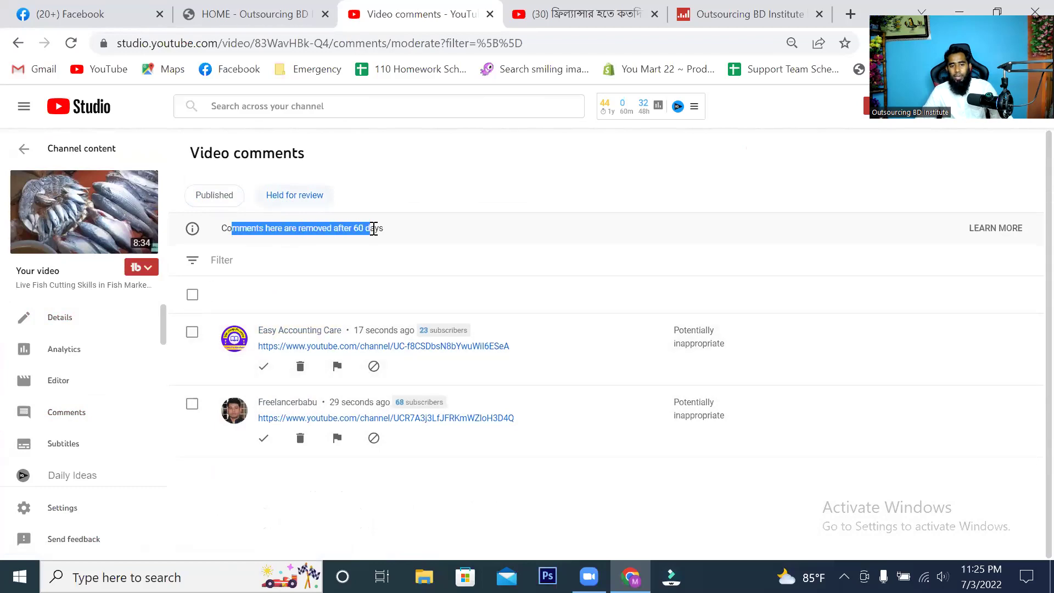
left_click(850, 290)
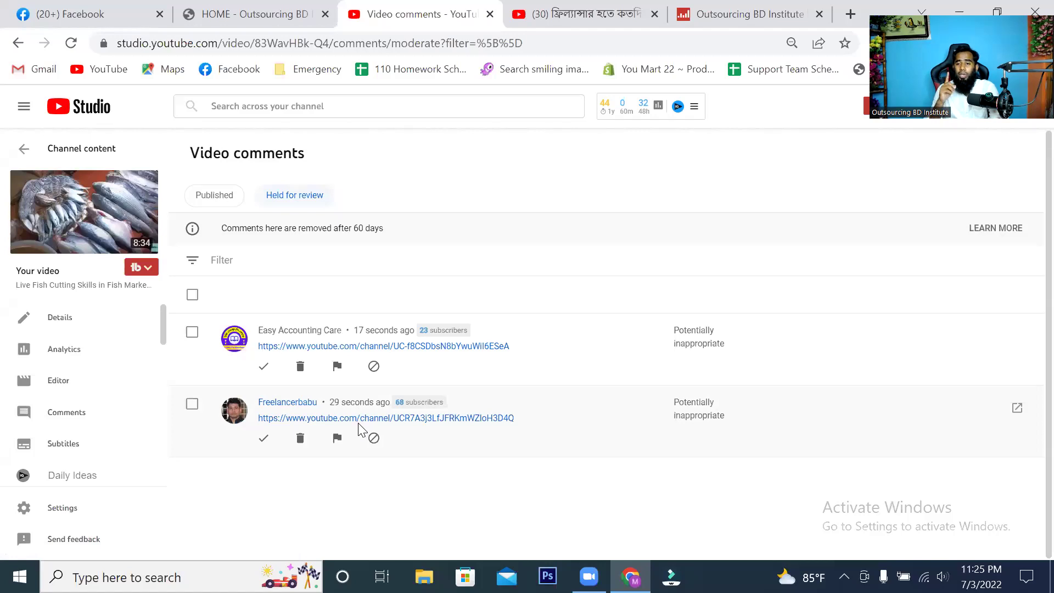
left_click(229, 202)
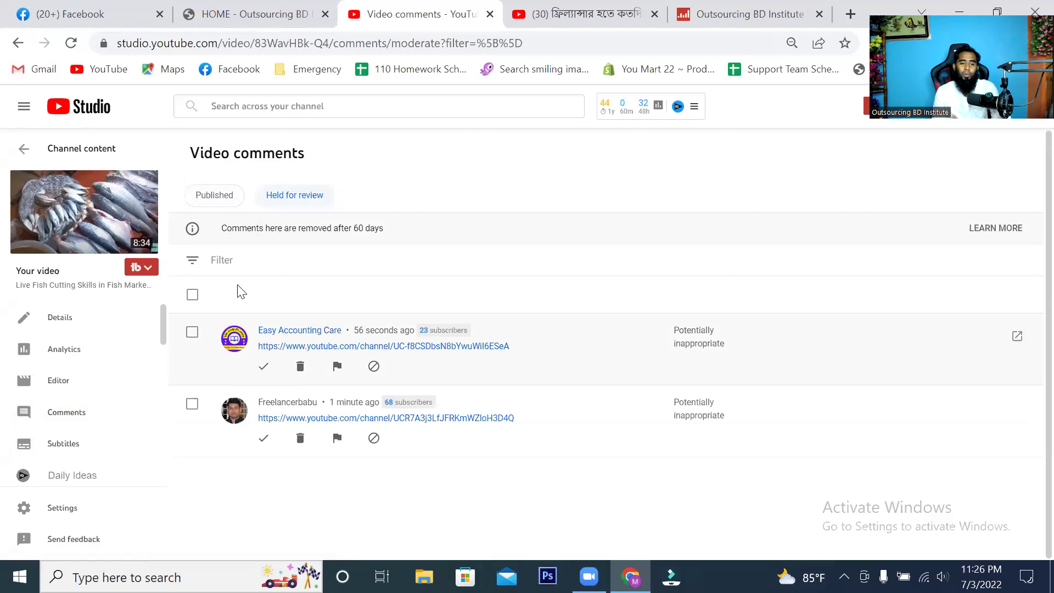
key("alt+Left")
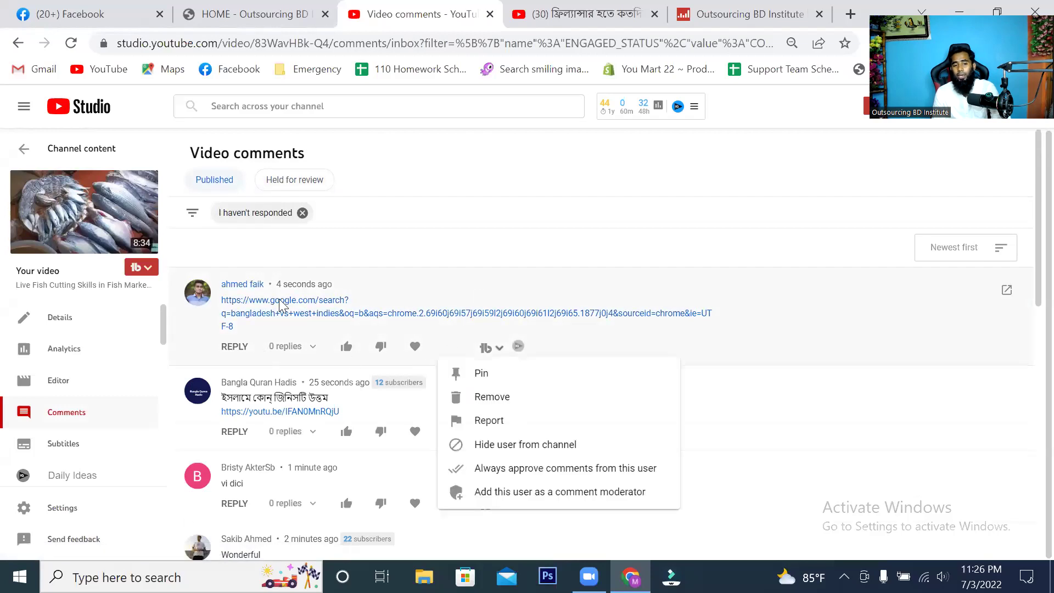
Open the video's Held for review list and delete the unwanted held comments
left_click(295, 184)
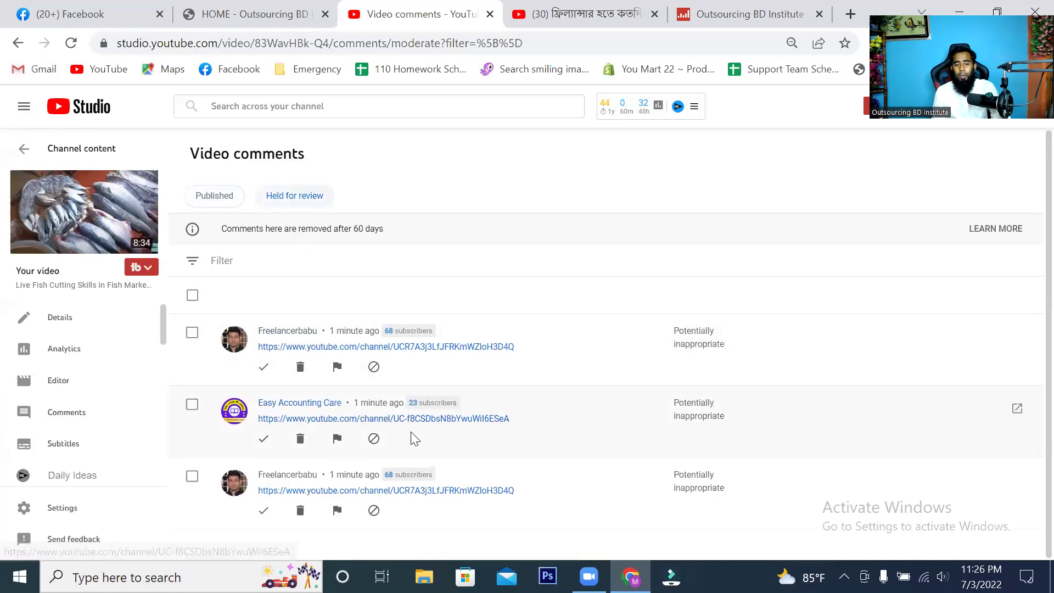
left_click(301, 439)
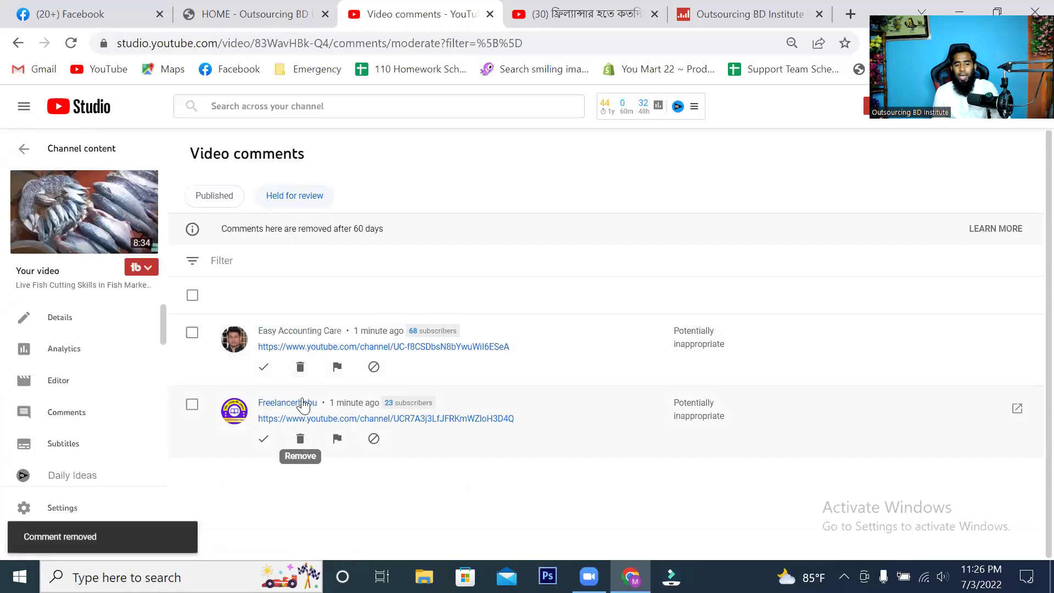
left_click(301, 366)
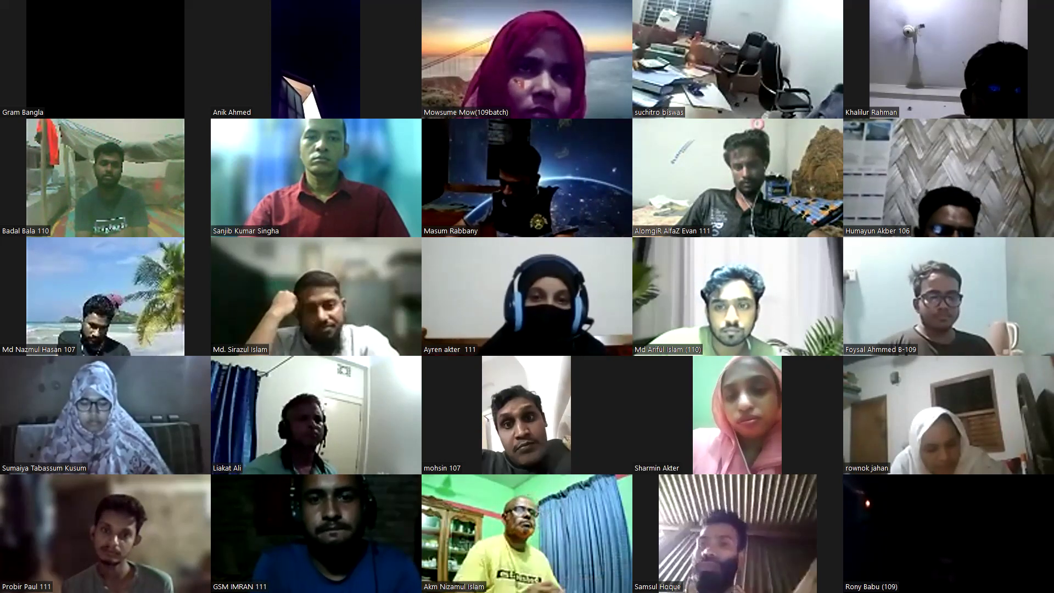
Stop sharing the YouTube Studio screen and page forward through the Zoom participant gallery
key("Page_Down")
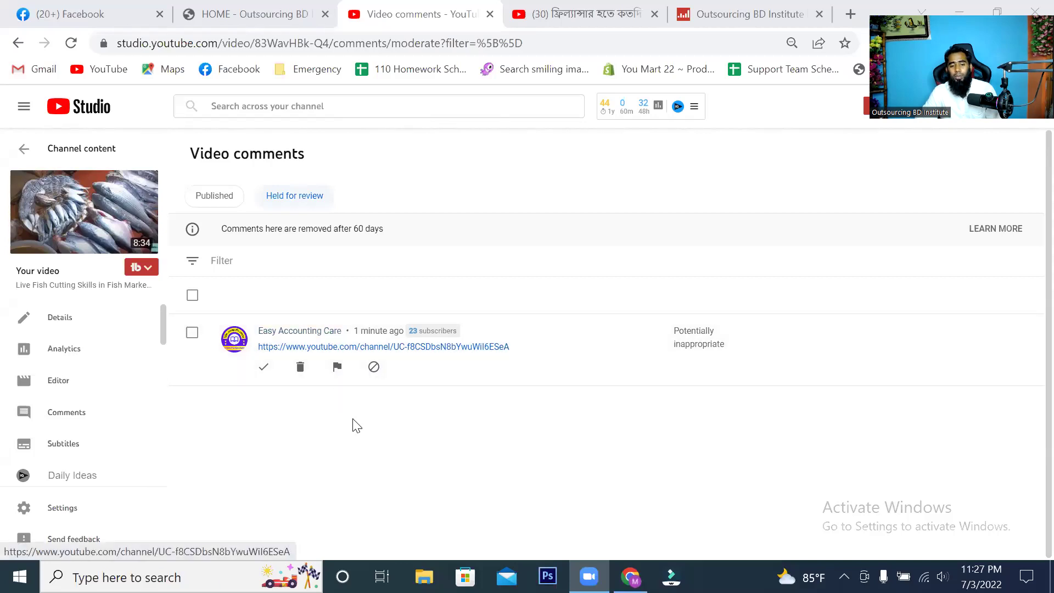
key("alt+s")
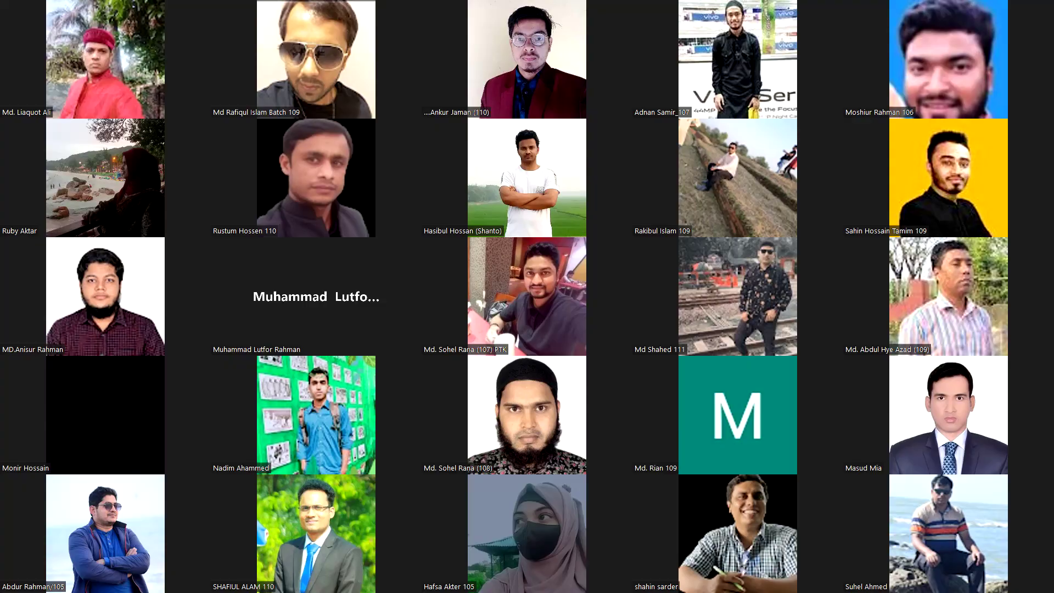
key("Page_Down")
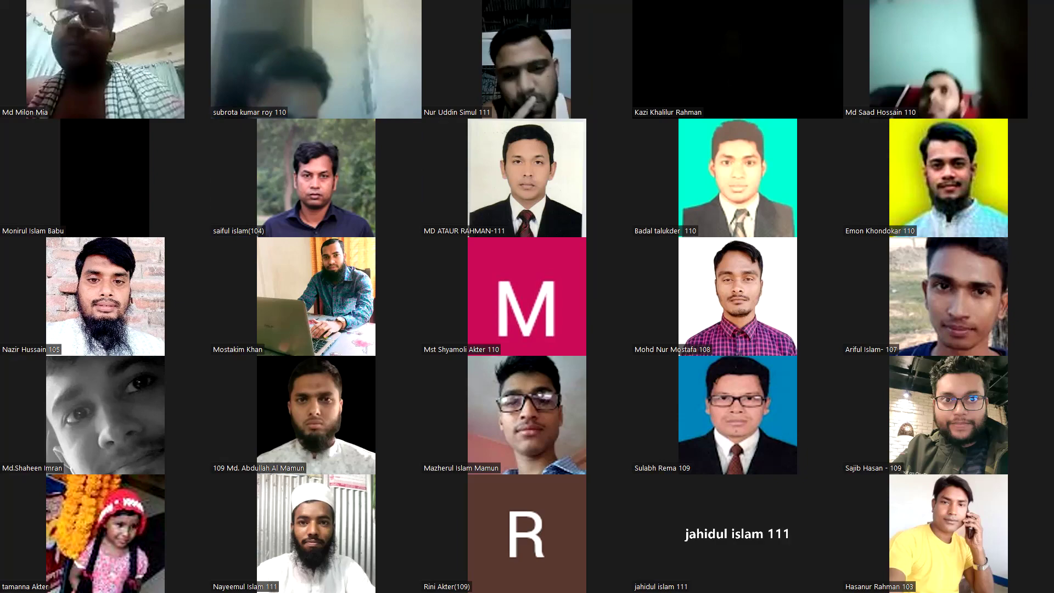
key("Page_Down")
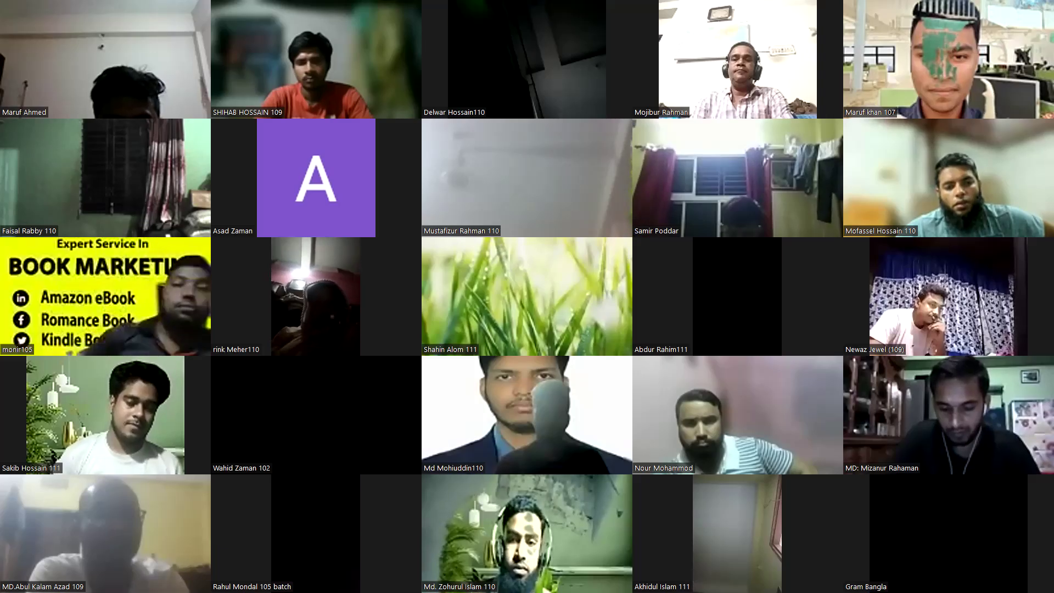
key("Page_Down")
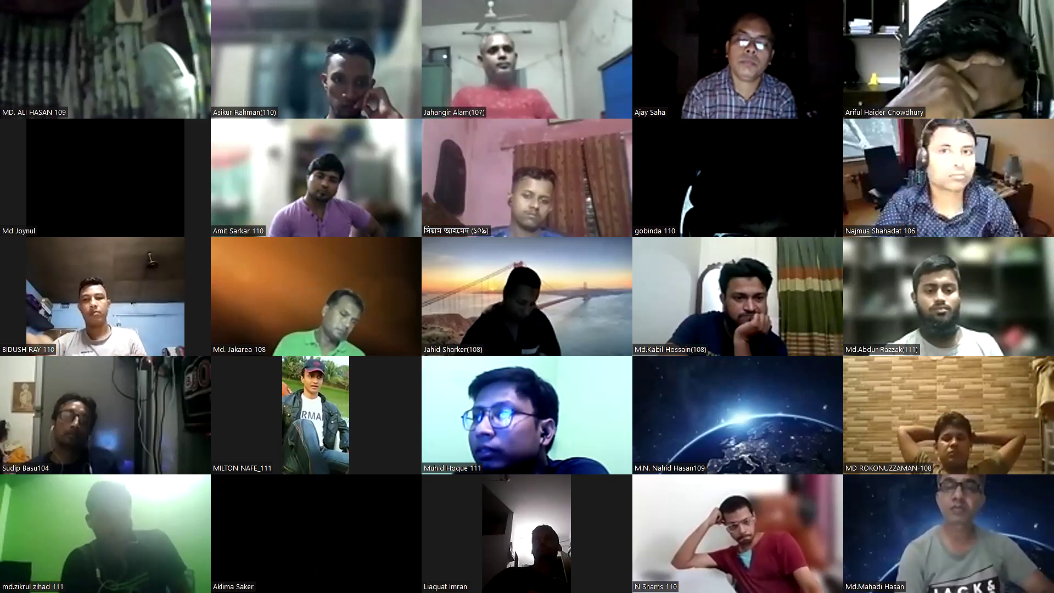
key("Page_Down")
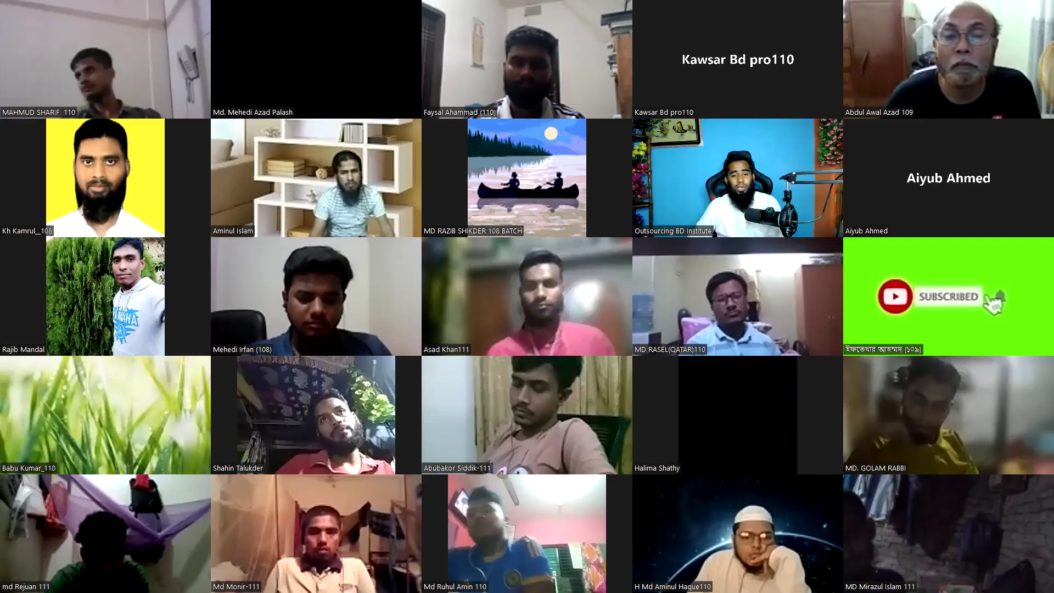
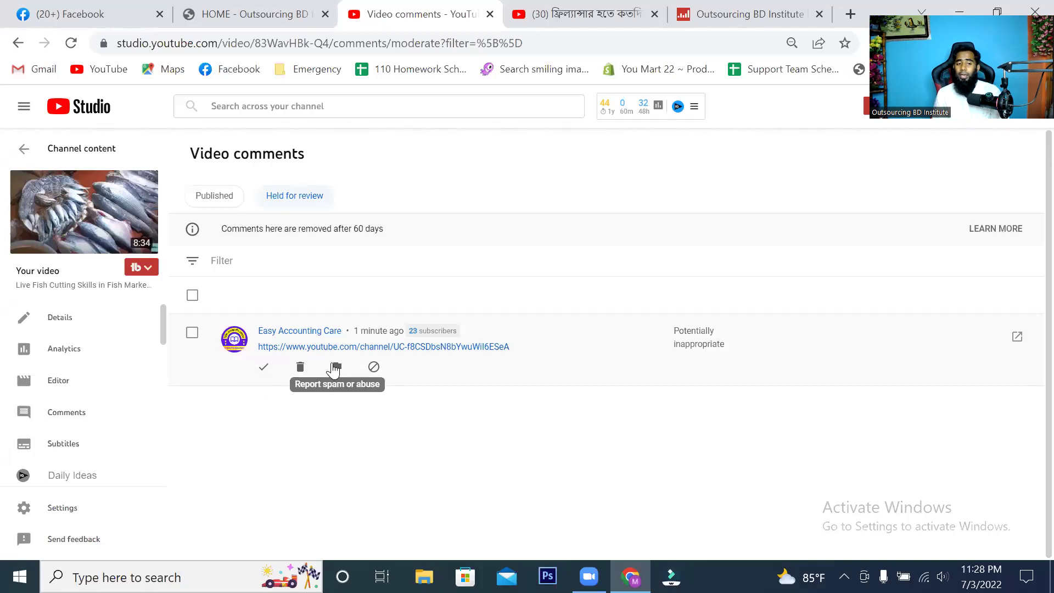
Remove the held comment, check the video's engagement analytics, then open channel Settings from the dashboard
left_click(296, 367)
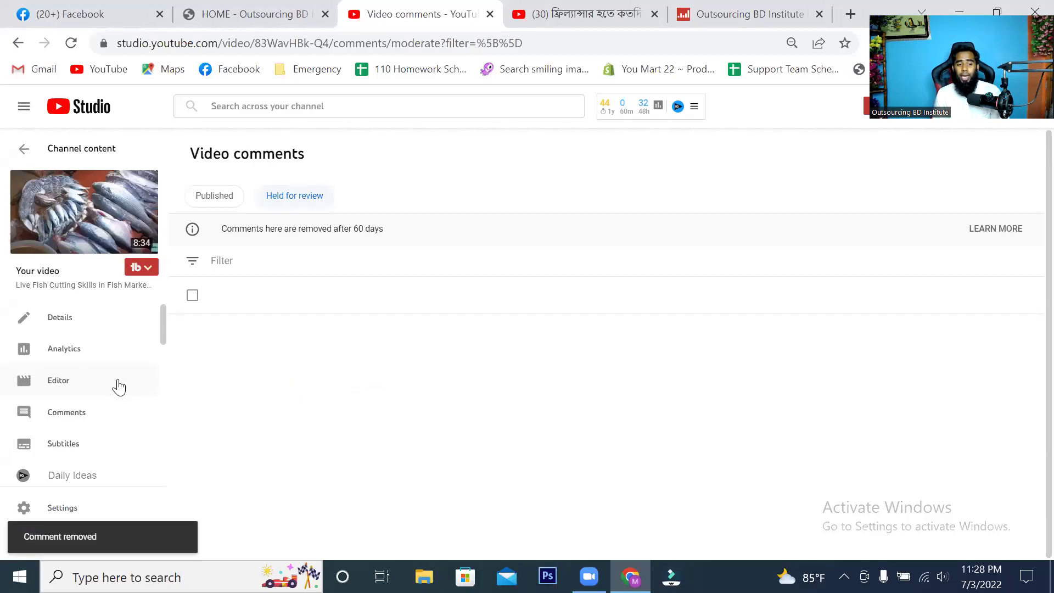
left_click(71, 353)
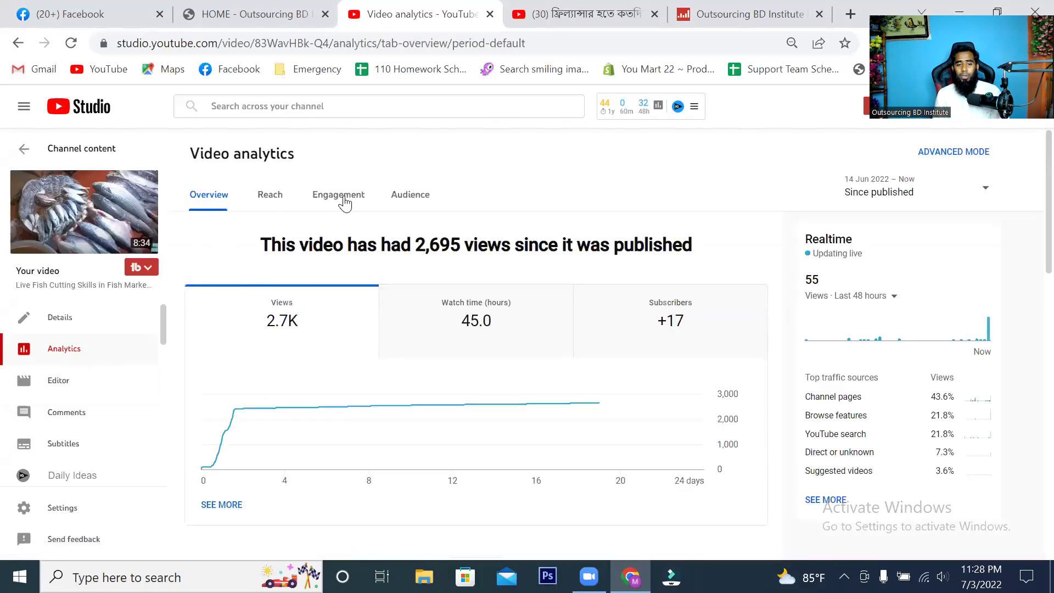
left_click(324, 201)
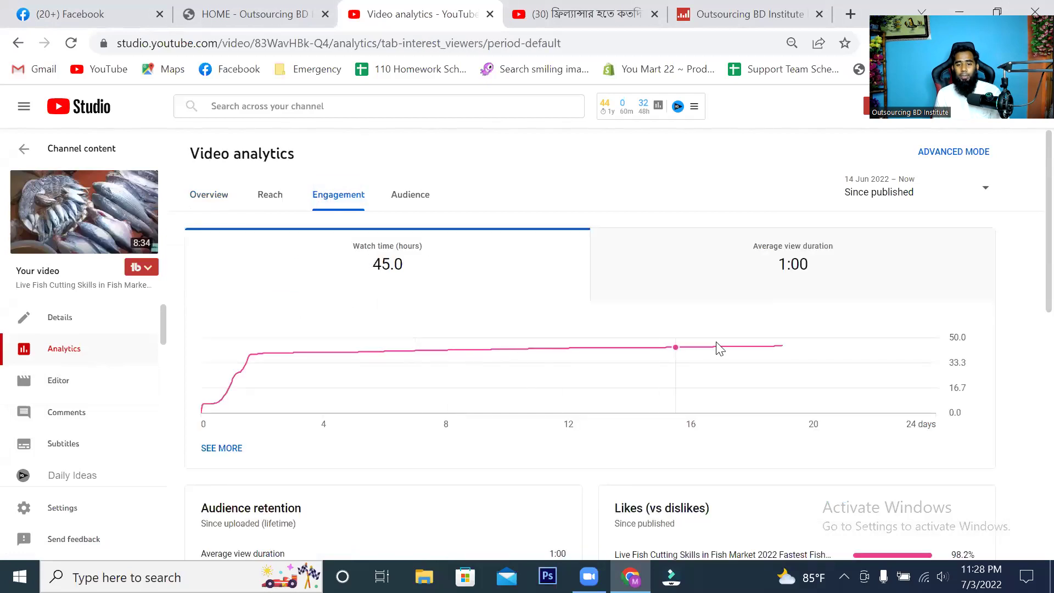
left_click(91, 113)
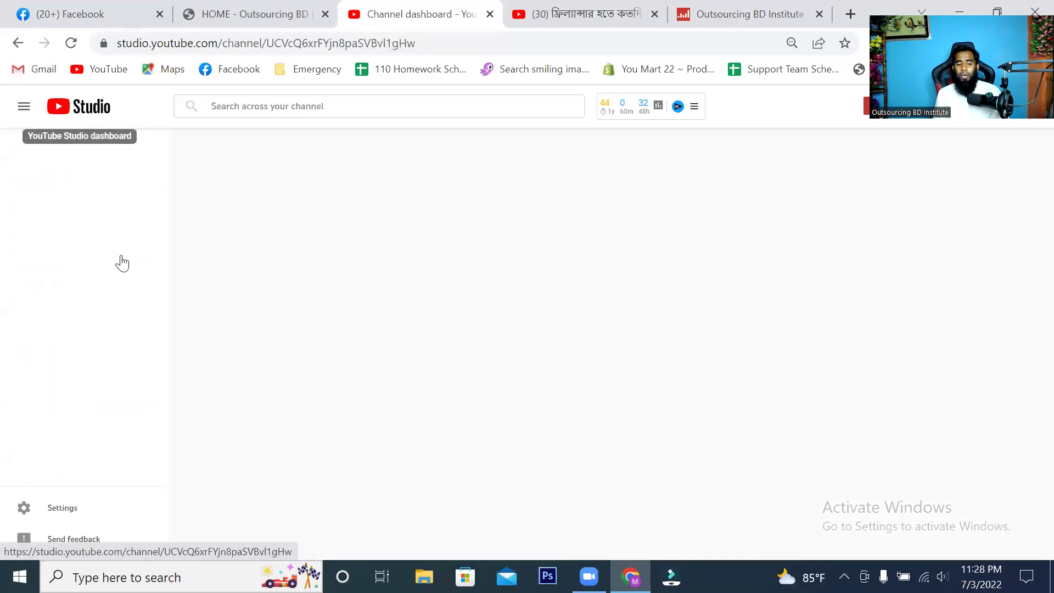
left_click(74, 510)
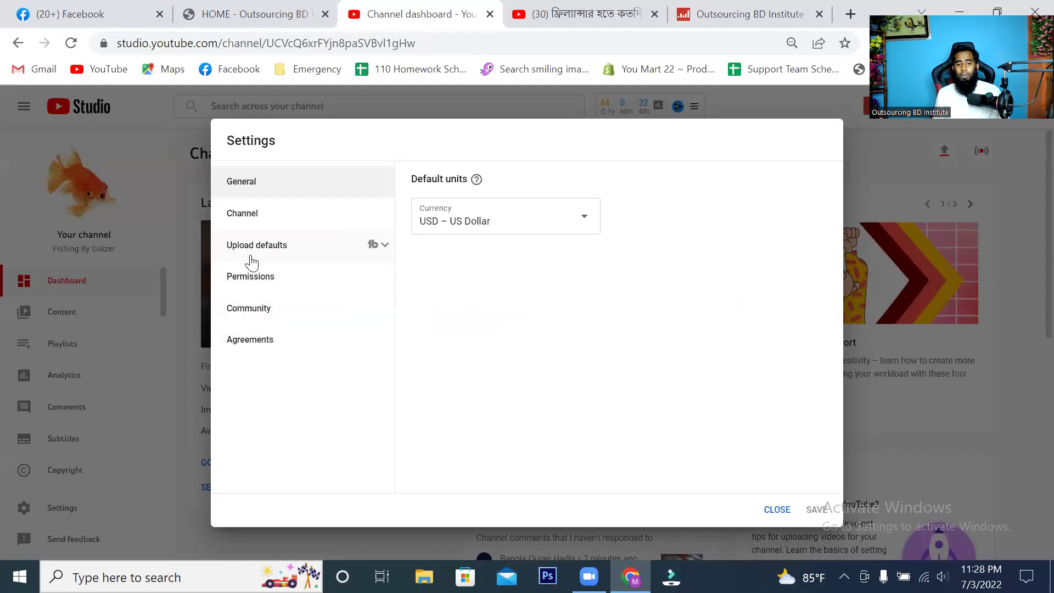
Look through the Upload defaults advanced settings, then show the Permissions section
left_click(252, 258)
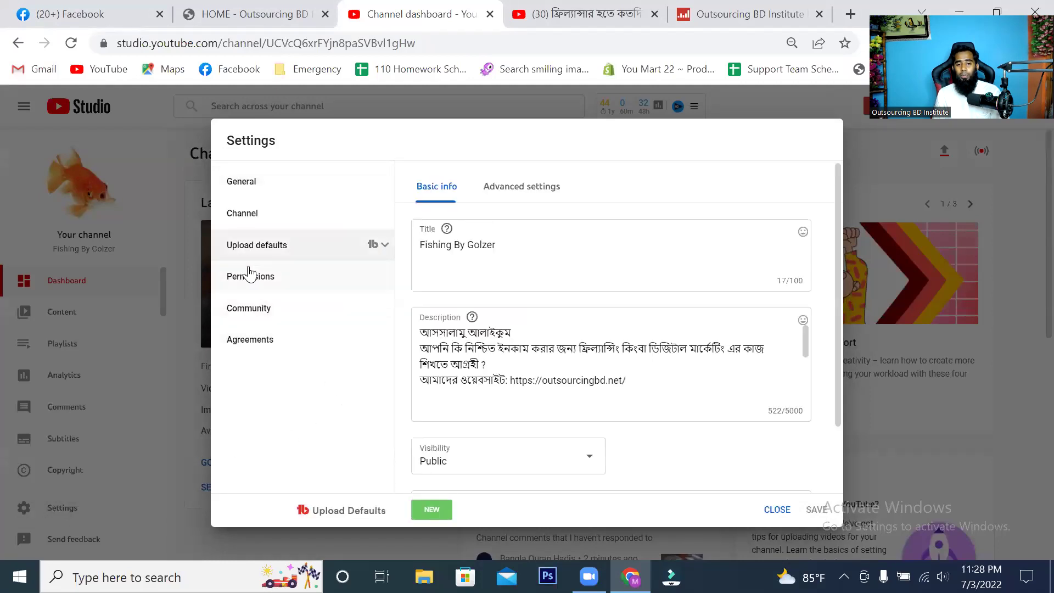
left_click(524, 193)
scroll(551, 430, "down", 3)
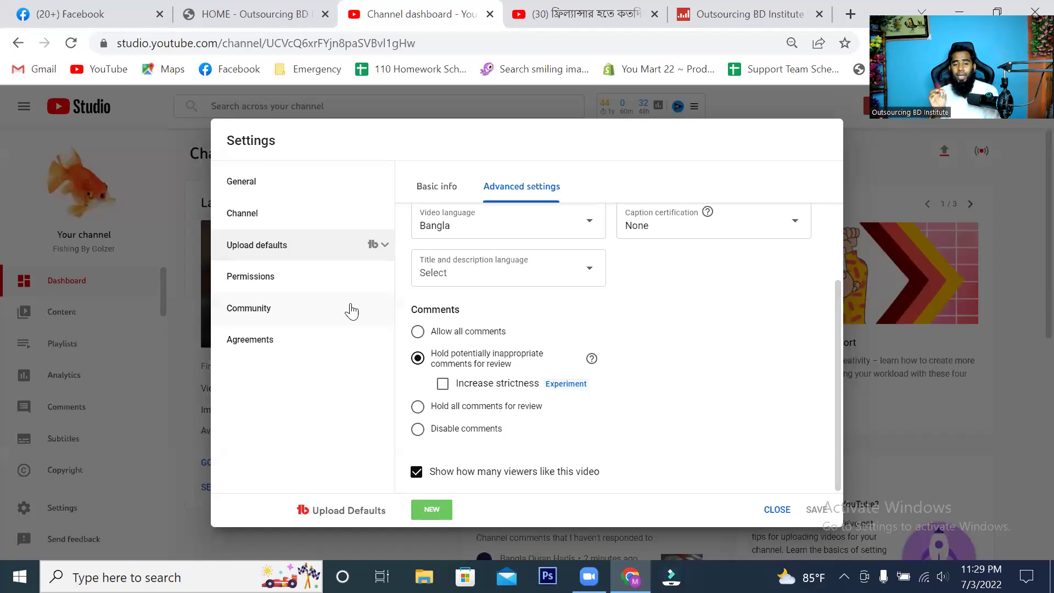
left_click(286, 284)
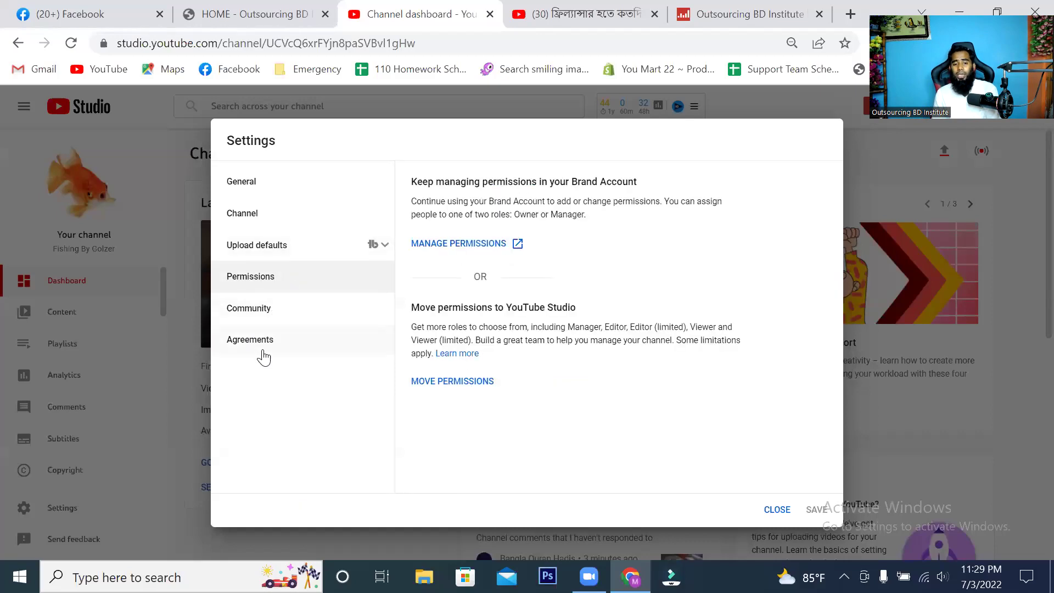
key("Print")
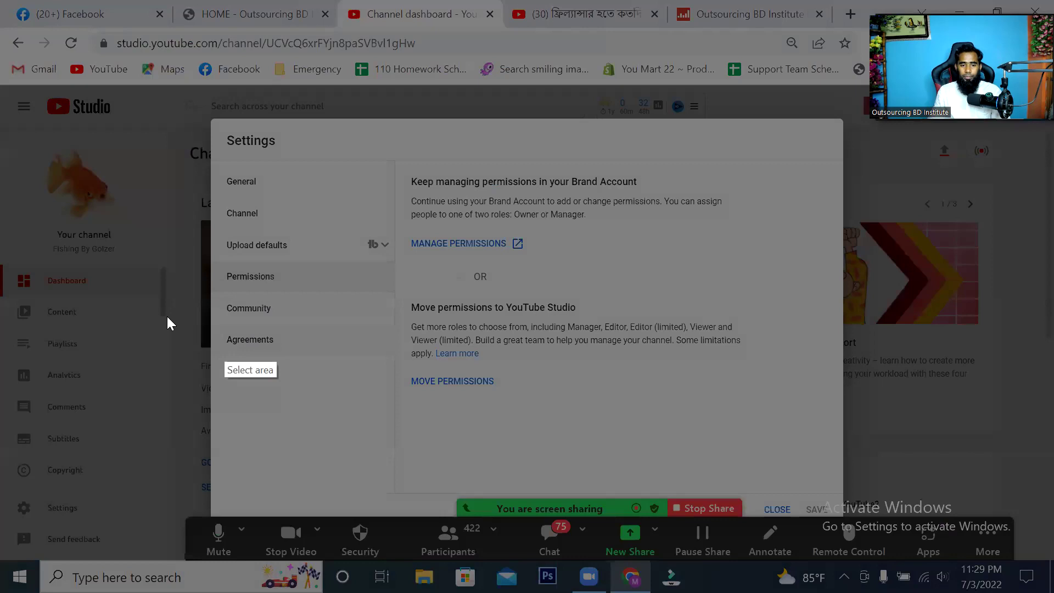
left_click_drag(214, 128, 855, 487)
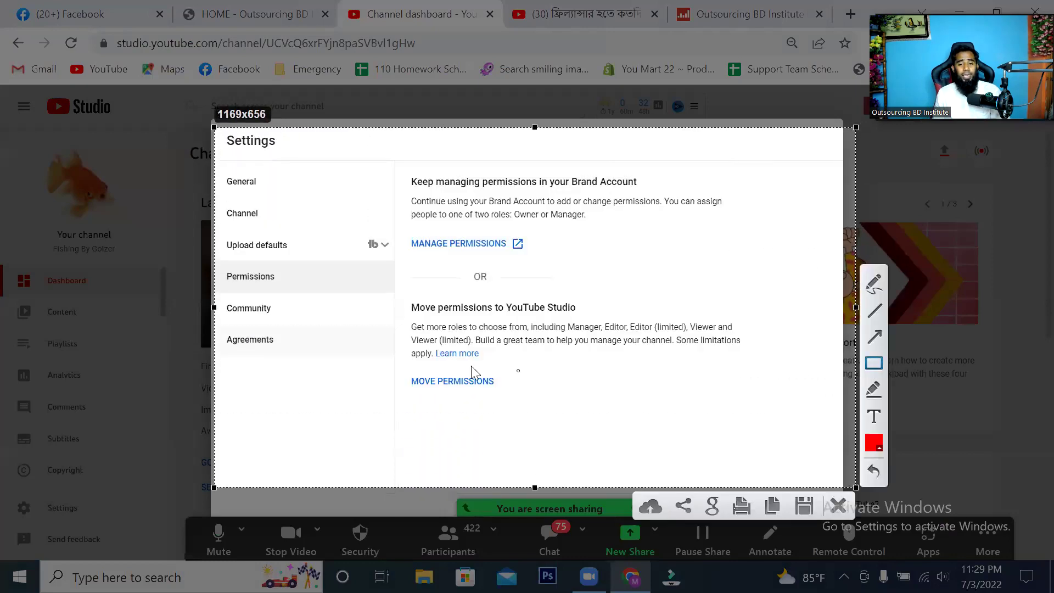
mouse_move(218, 264)
left_mouse_down()
mouse_move(218, 283)
mouse_move(302, 285)
left_mouse_up()
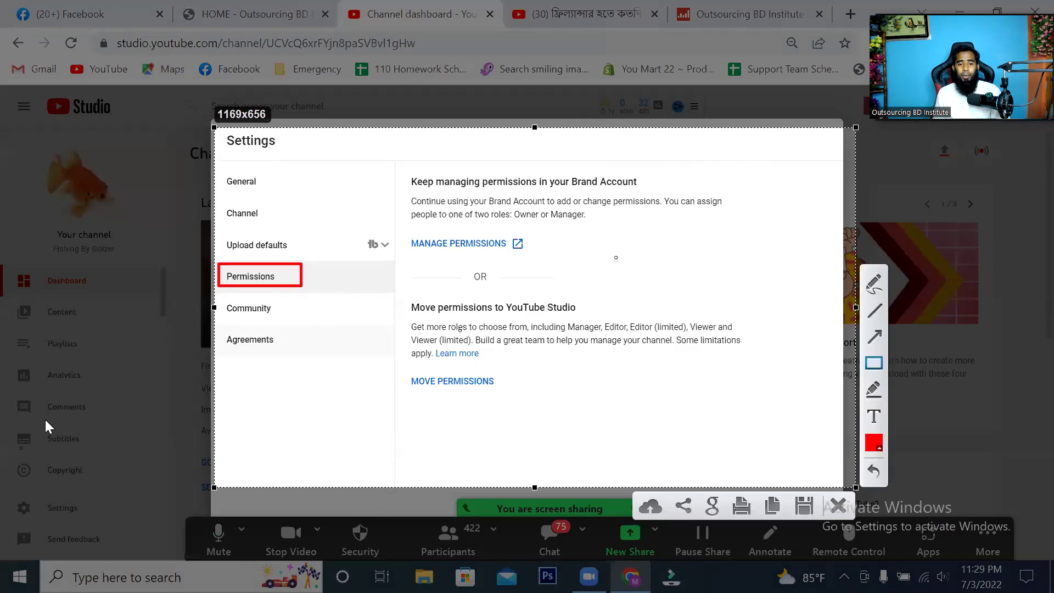
mouse_move(215, 264)
left_mouse_down()
mouse_move(264, 291)
mouse_move(306, 290)
left_mouse_up()
left_click_drag(741, 153, 784, 178)
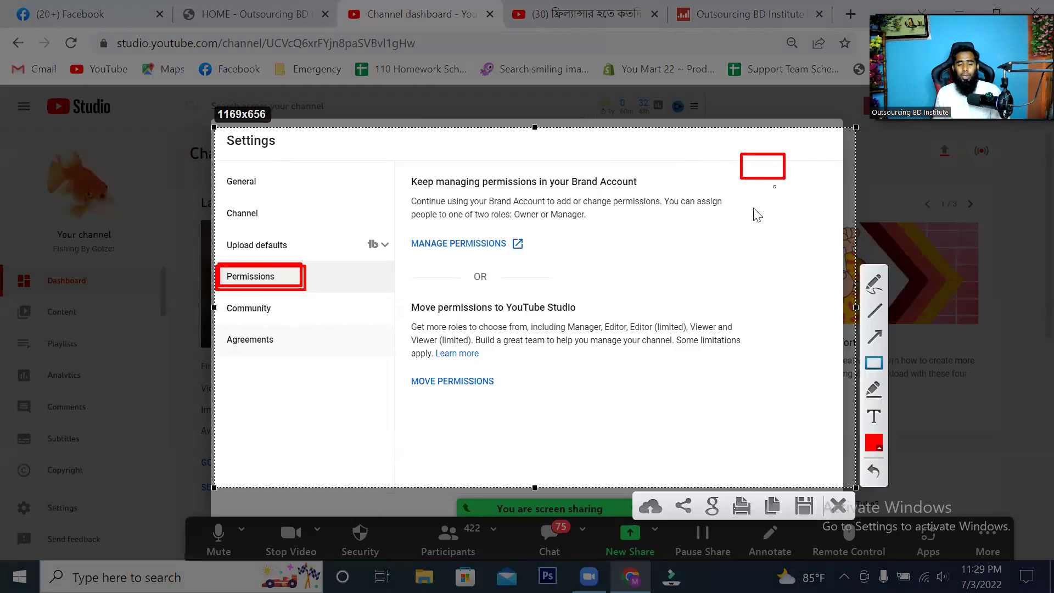
left_click_drag(398, 172, 661, 188)
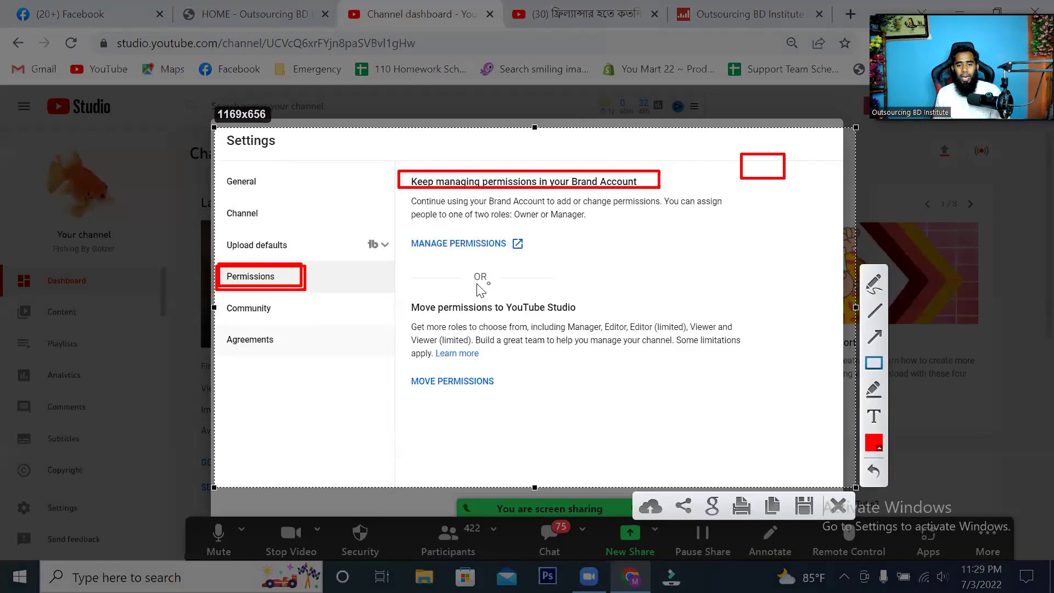
left_click_drag(405, 231, 531, 264)
left_click_drag(463, 269, 488, 287)
left_click_drag(396, 368, 520, 408)
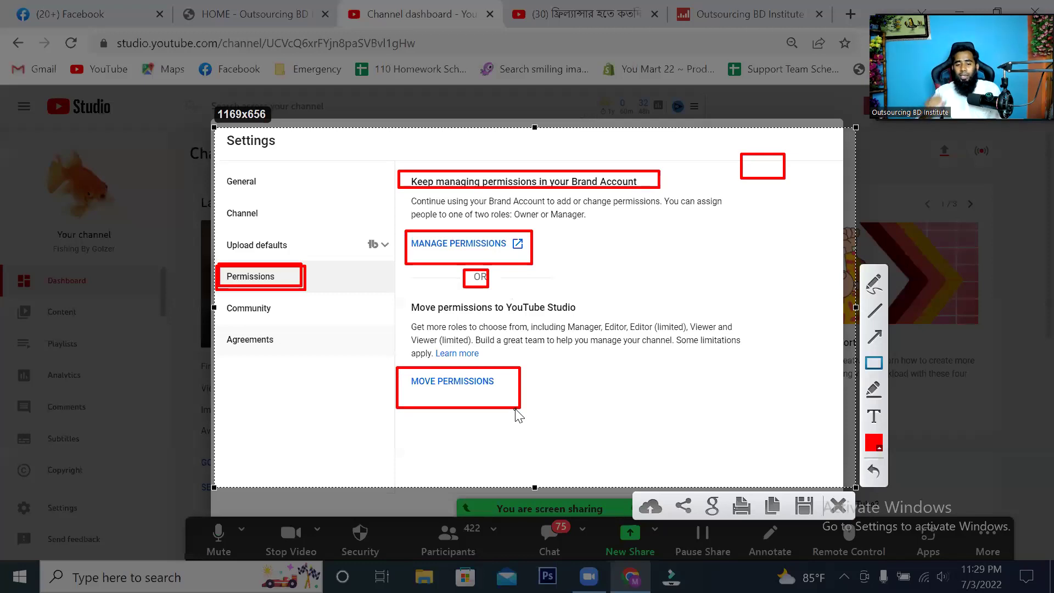
right_click(760, 182)
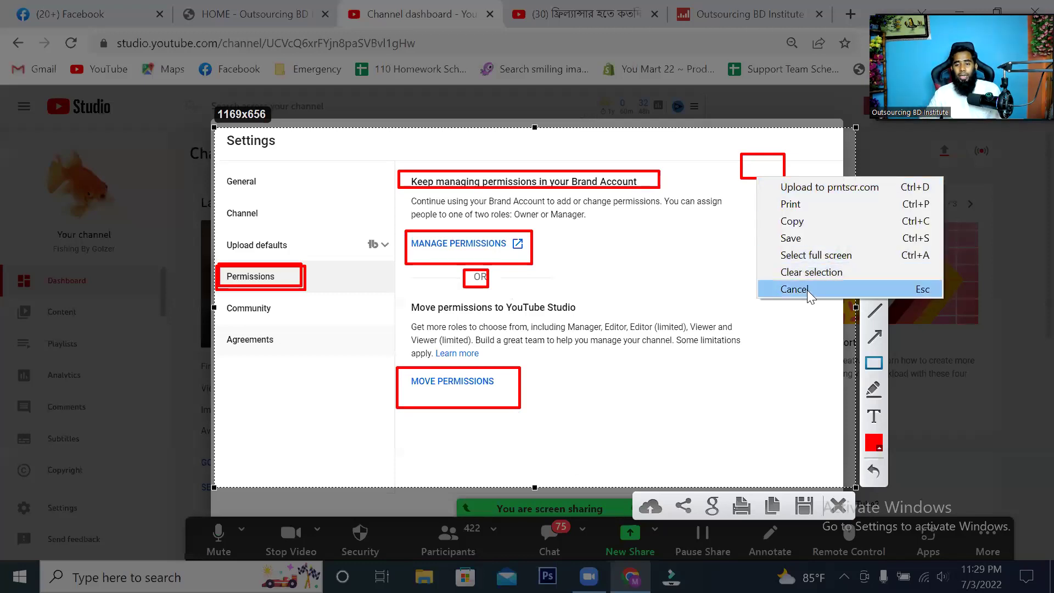
left_click(807, 289)
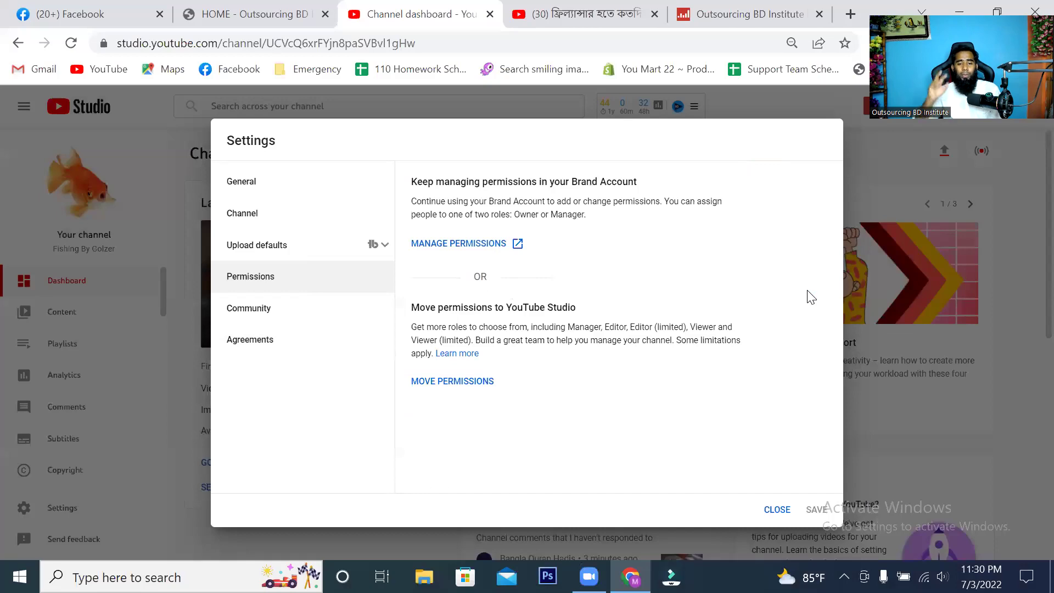
key("alt+s")
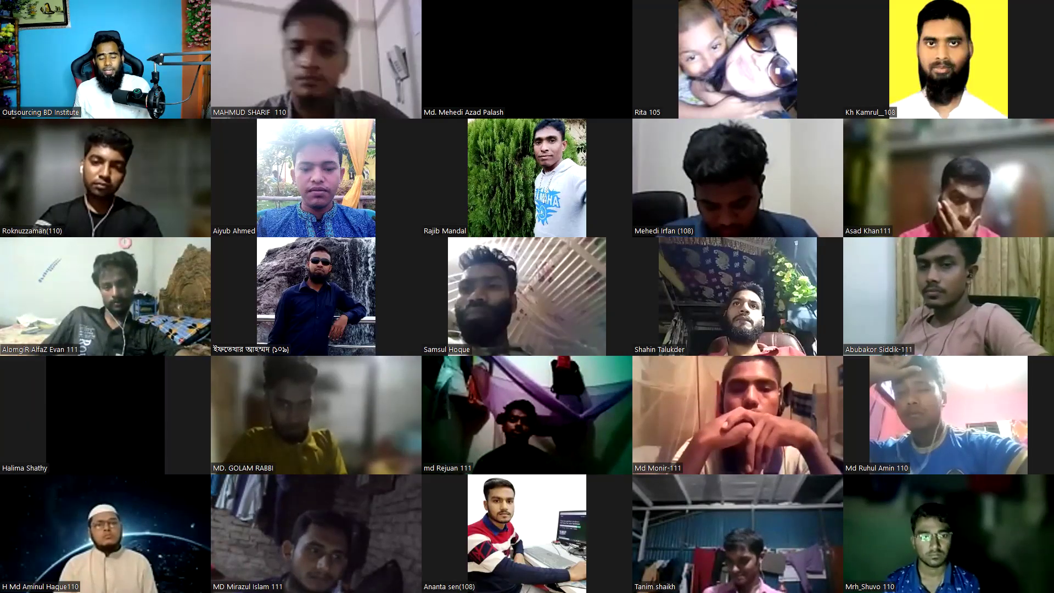
key("Page_Down")
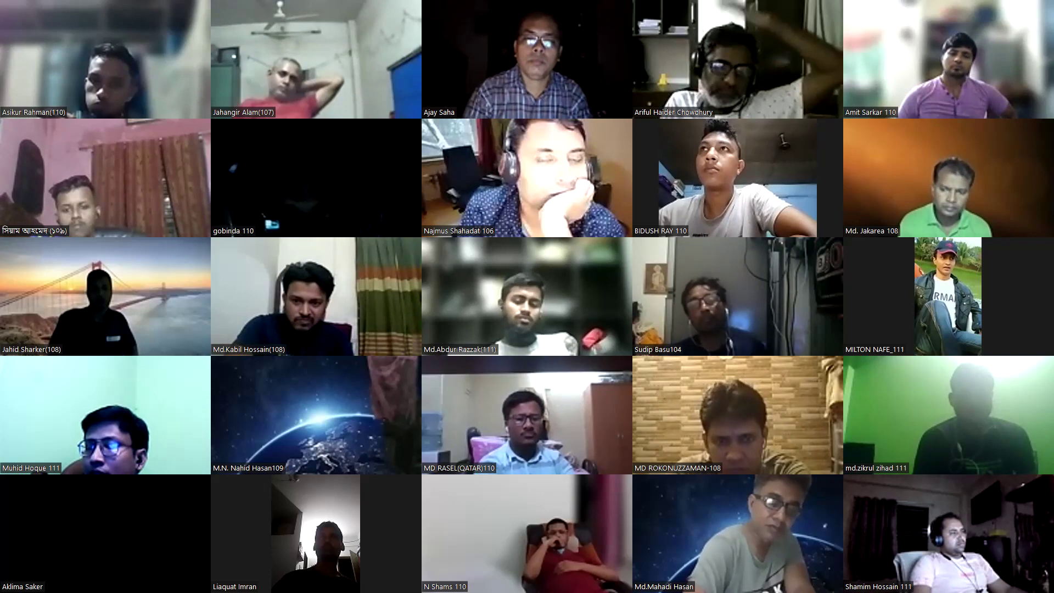
key("Page_Down")
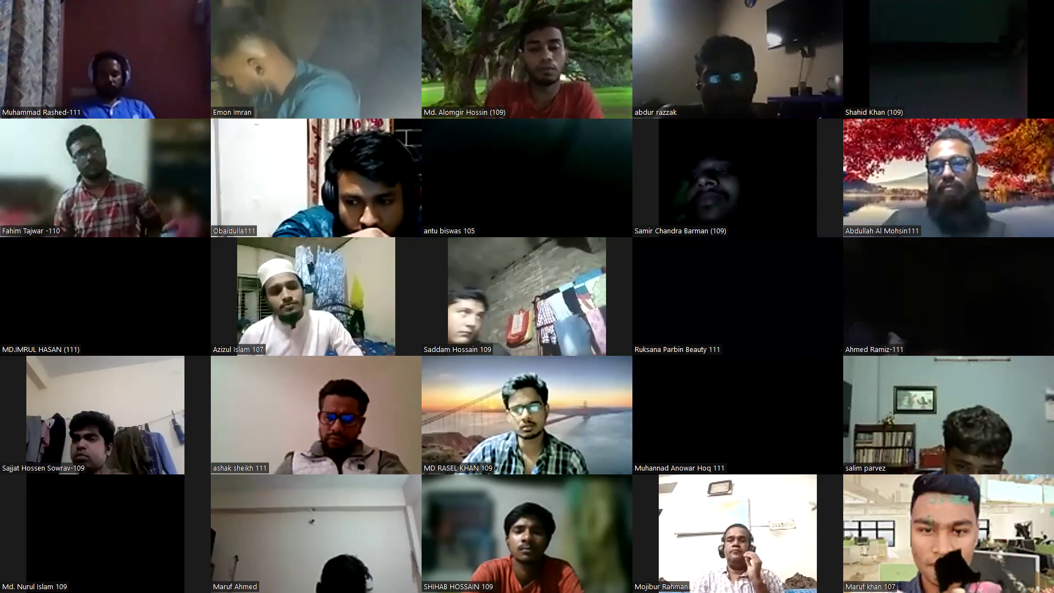
key("Page_Down")
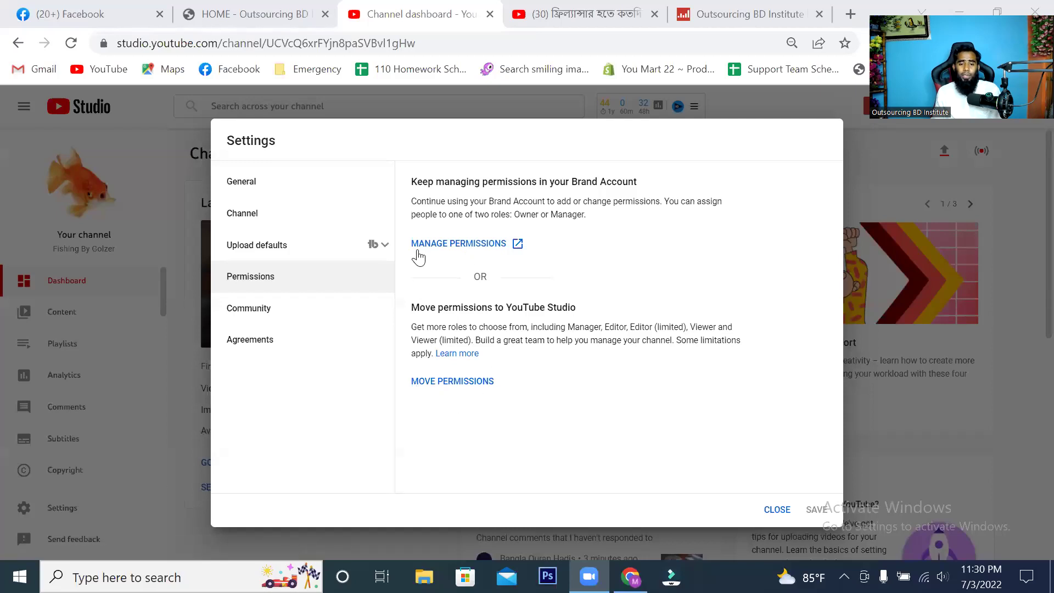
Open the Fishing By Golzer Brand Account details in a new tab and start managing its users
left_click(453, 245)
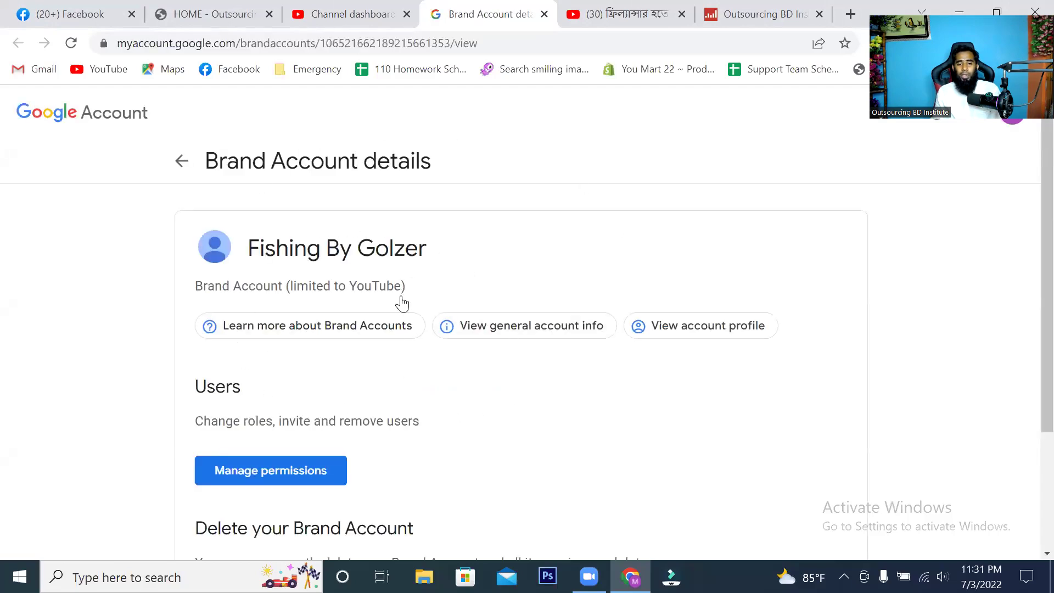
left_click_drag(250, 249, 414, 248)
left_click_drag(214, 285, 464, 305)
scroll(320, 376, "down", 3)
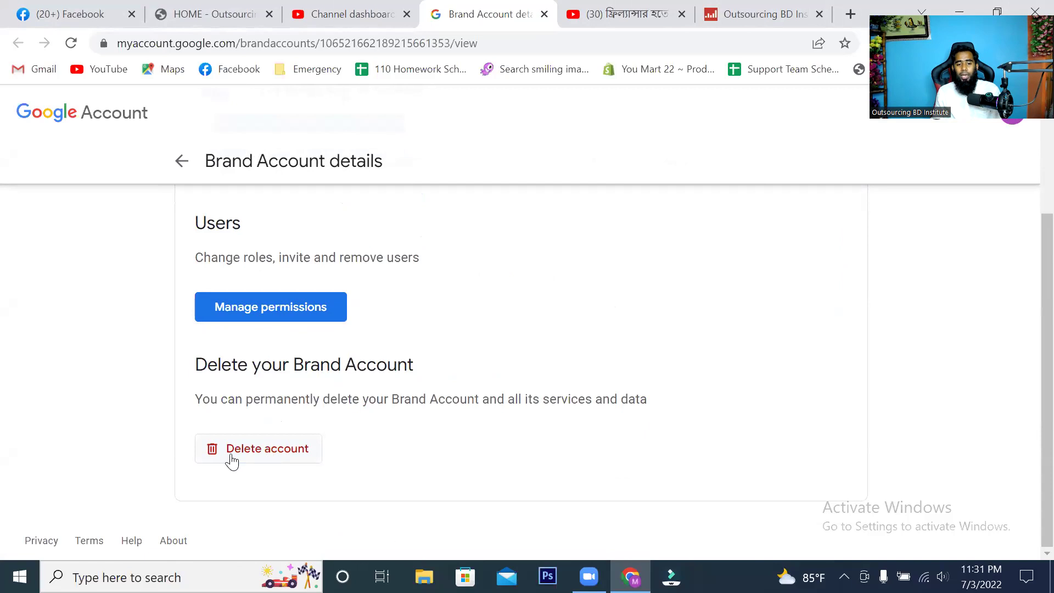
left_click(264, 305)
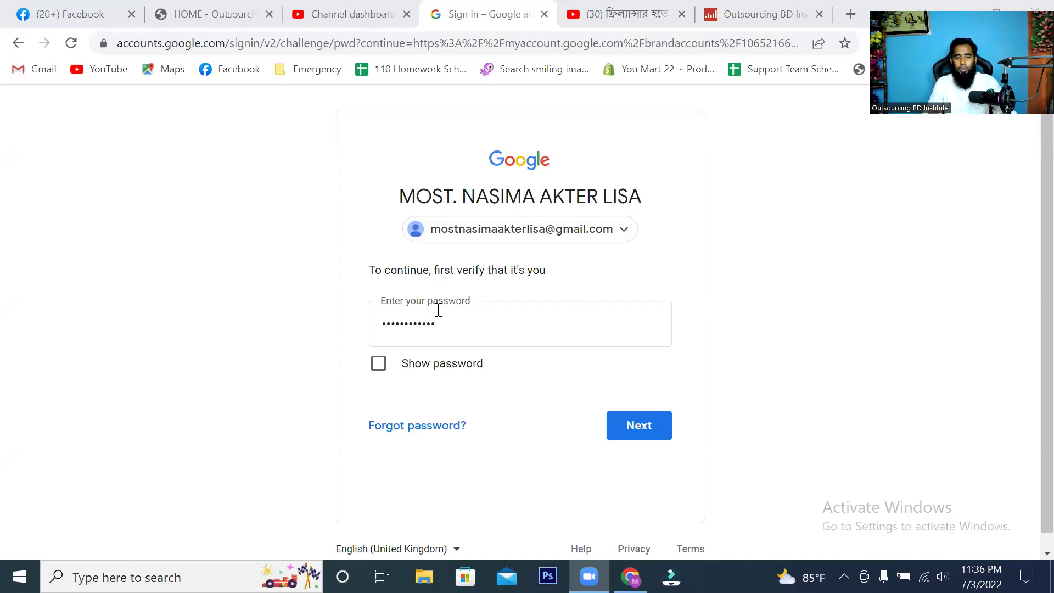
Submit the already-entered account password on the verify-it's-you page
left_click_drag(478, 324, 340, 333)
left_click(276, 324)
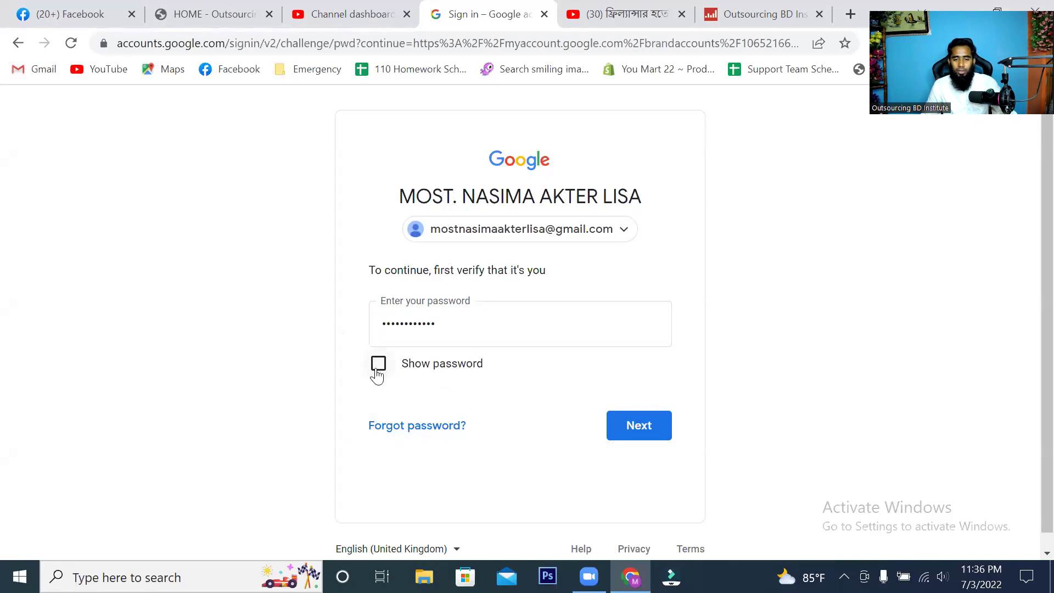
left_click(575, 323)
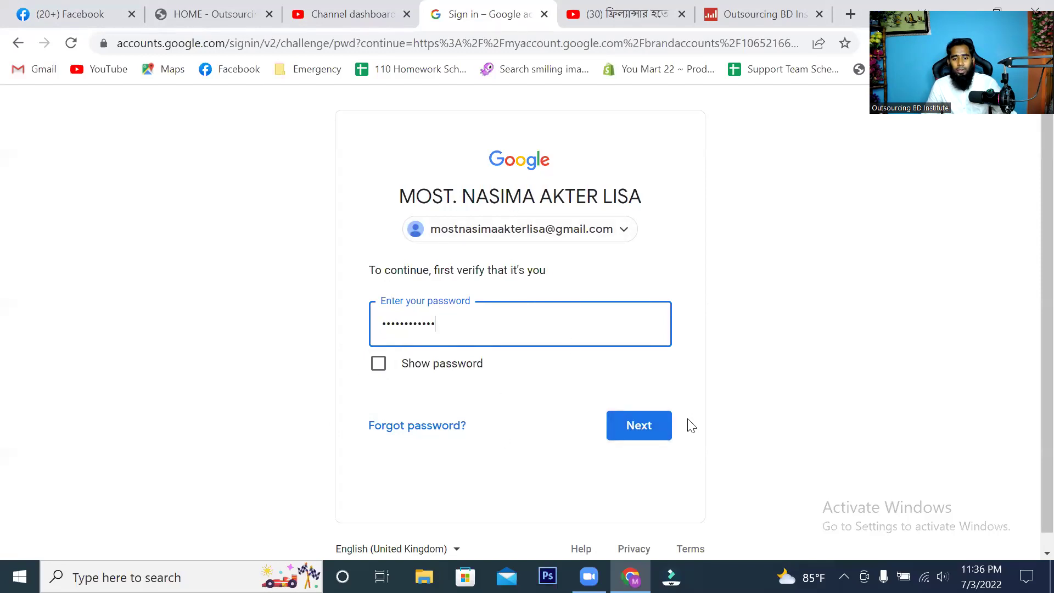
left_click(642, 423)
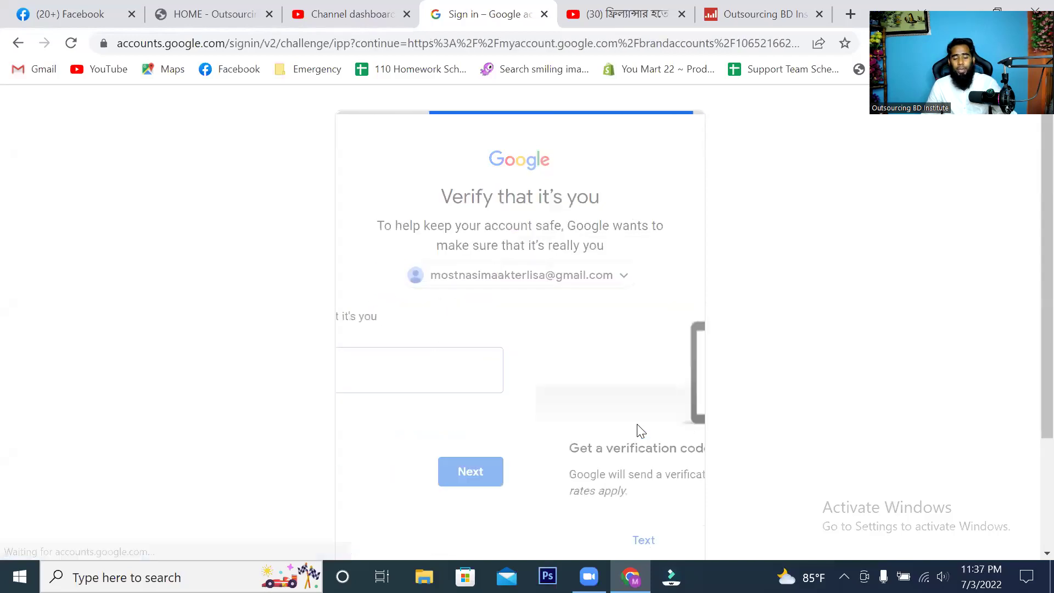
scroll(557, 365, "down", 3)
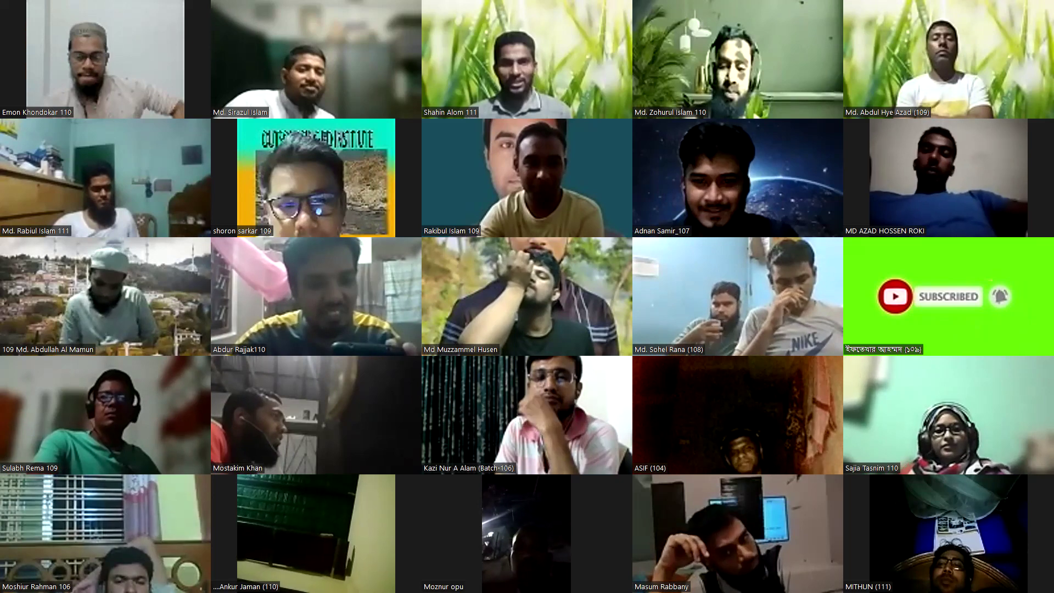
key("Page_Down")
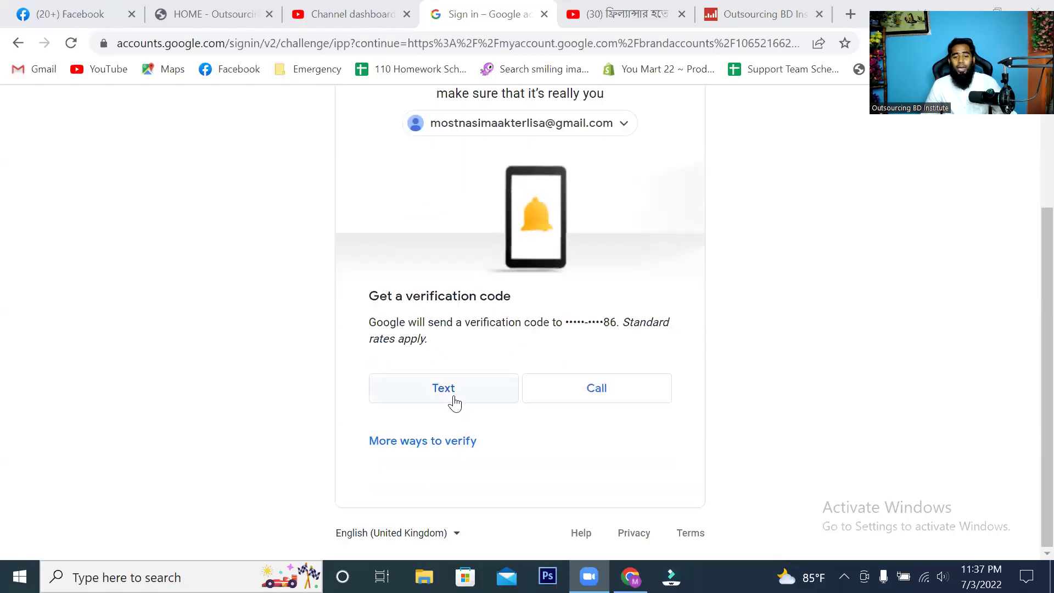
left_click_drag(371, 296, 529, 296)
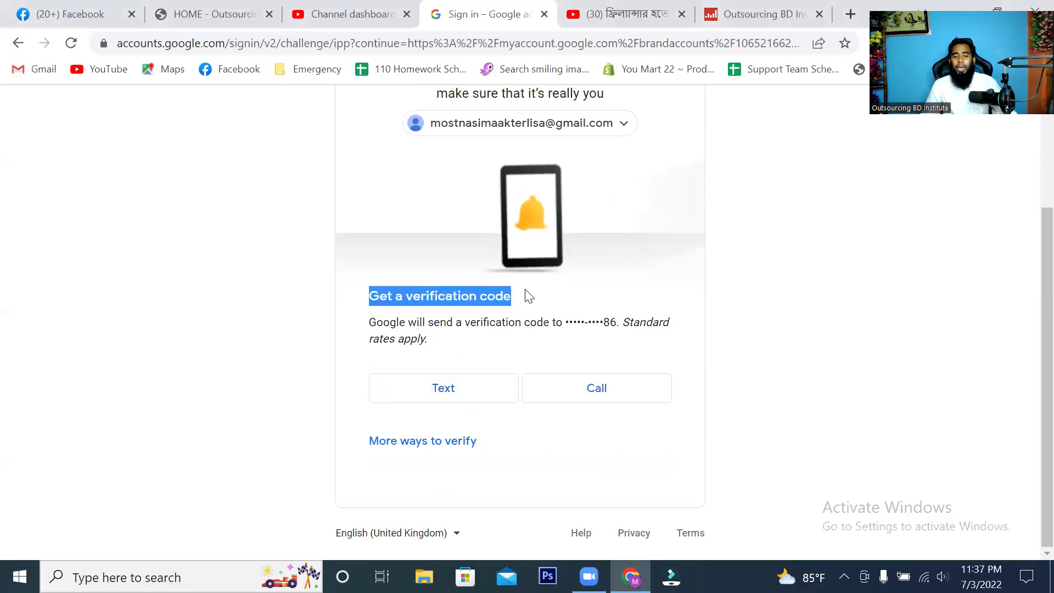
scroll(529, 307, "up", 2)
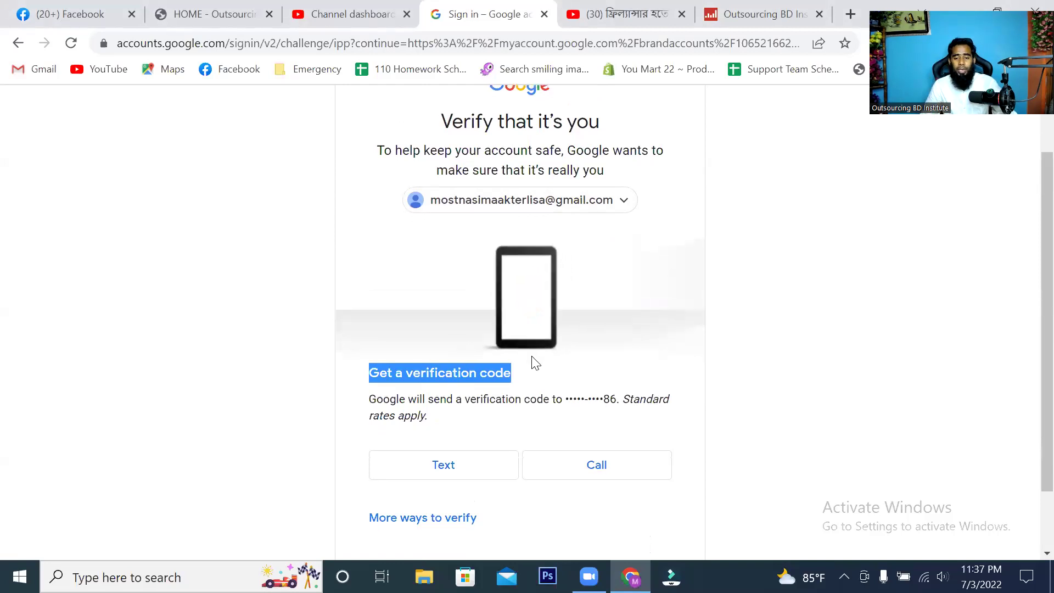
scroll(505, 361, "down", 2)
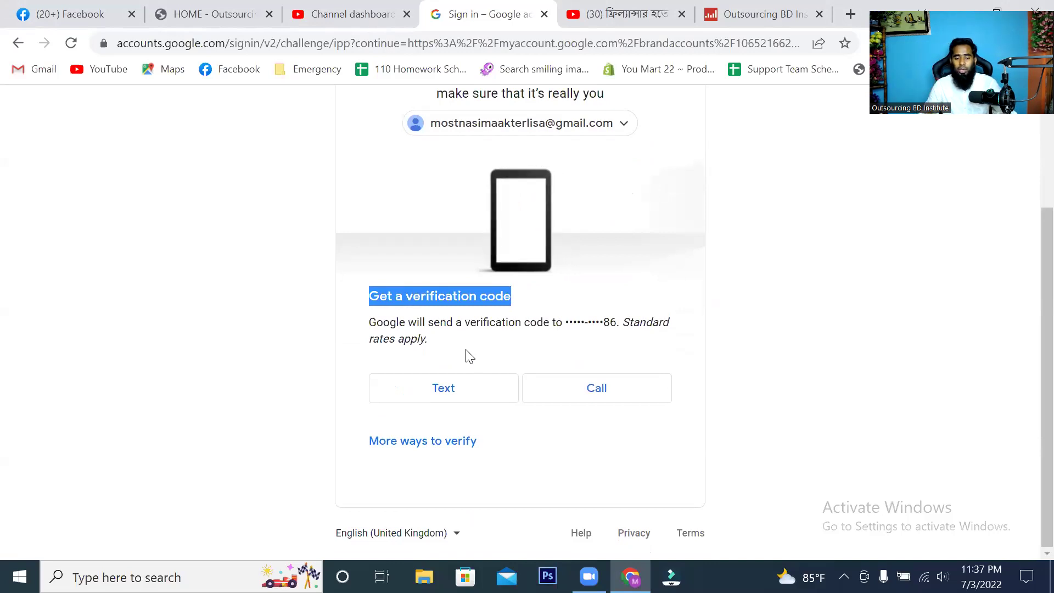
left_click_drag(383, 324, 614, 322)
left_click(613, 328)
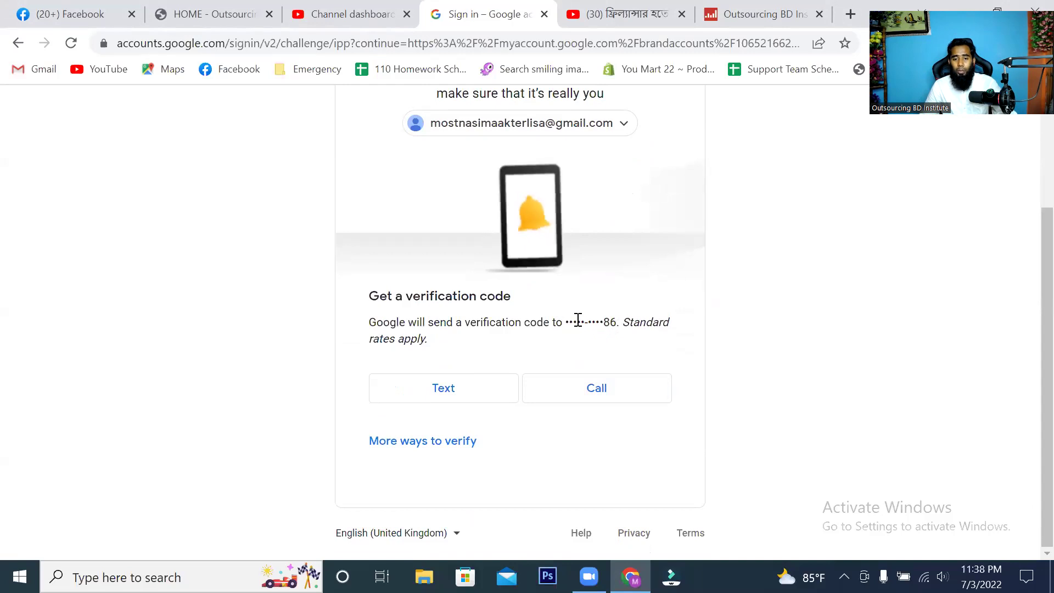
left_click_drag(616, 323, 609, 323)
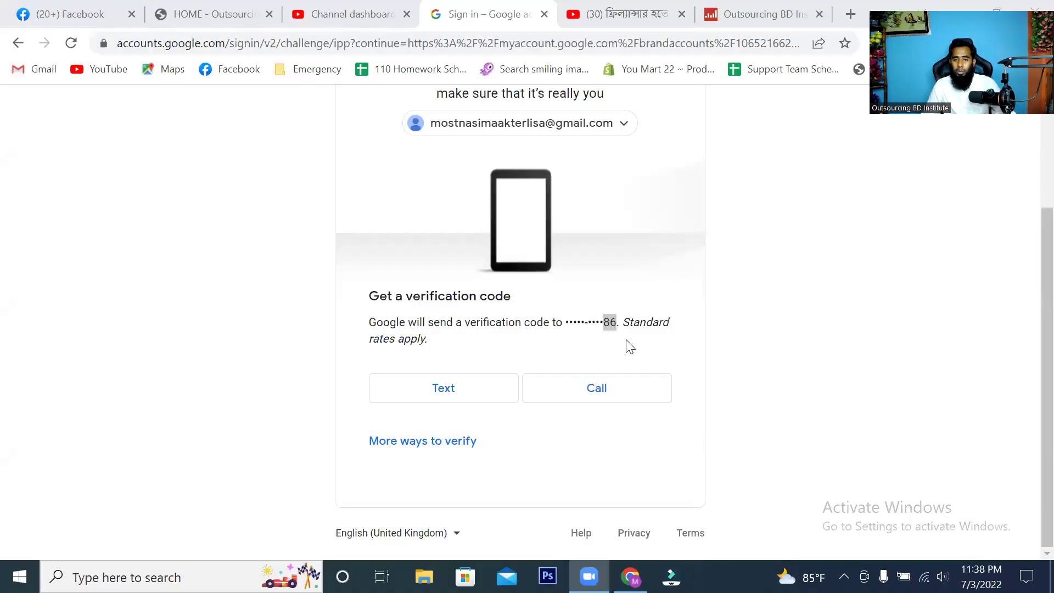
left_click(588, 338)
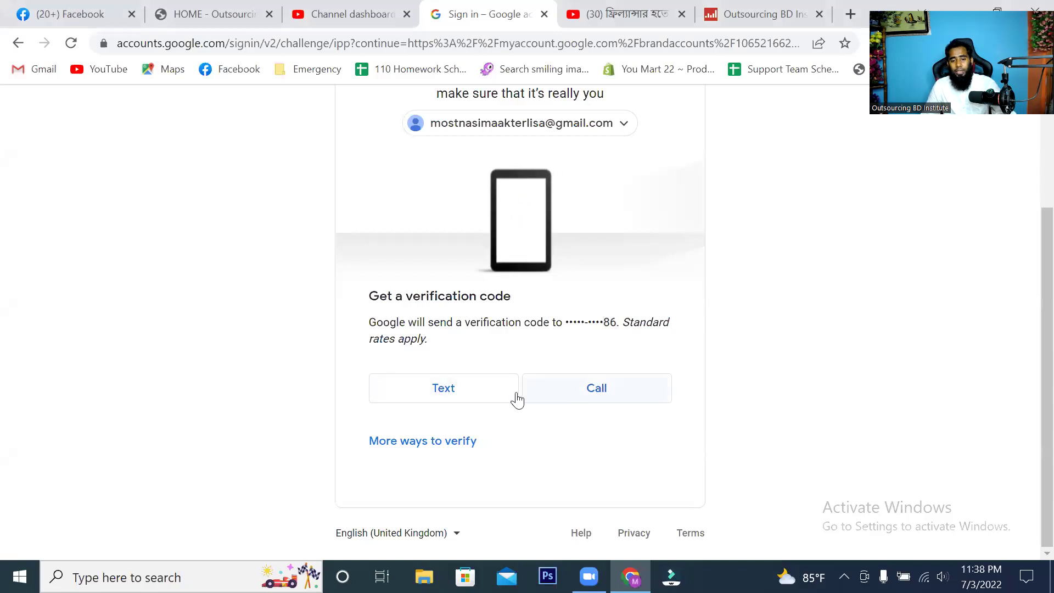
Have the verification code texted to the account's phone, then enter and submit the received code
left_click(460, 393)
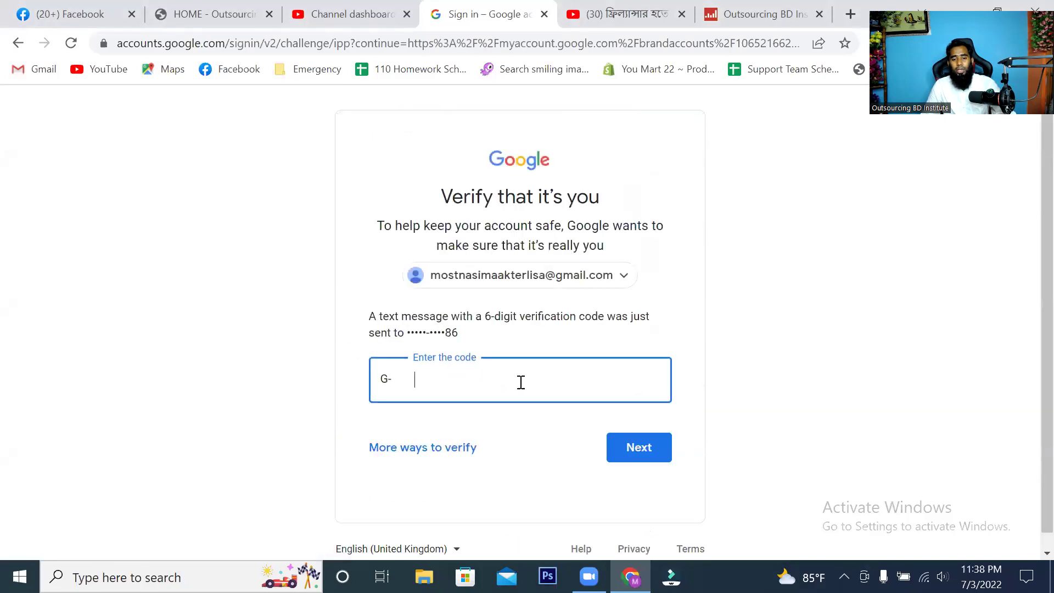
left_click_drag(389, 320, 524, 315)
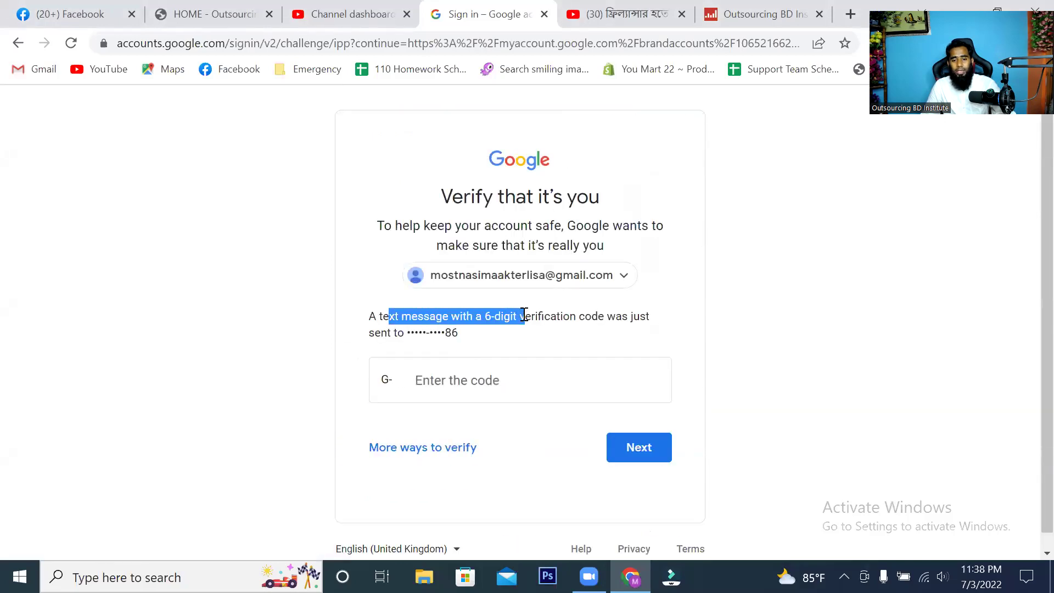
left_click(461, 375)
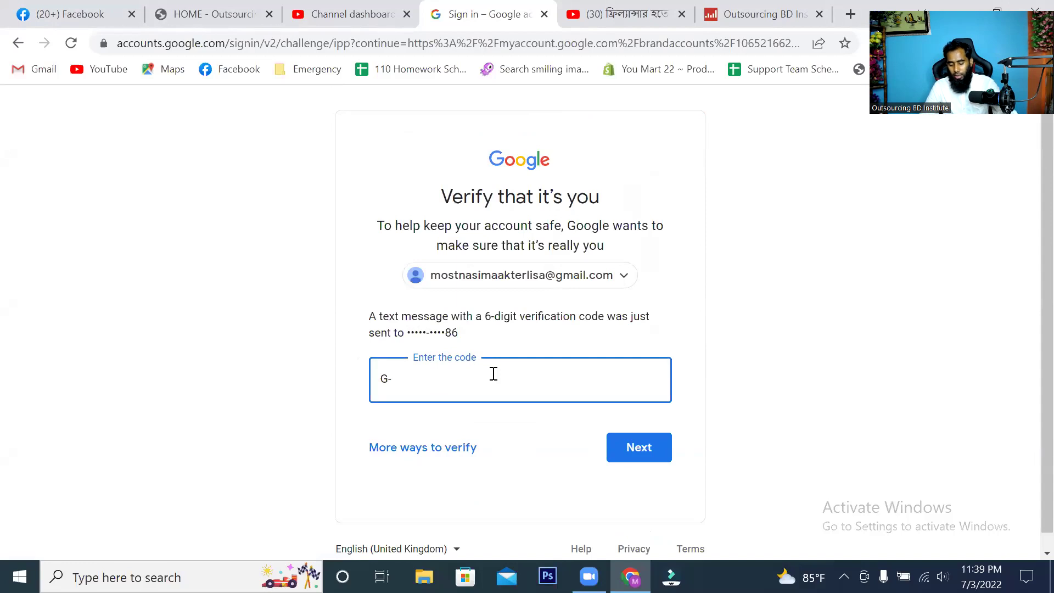
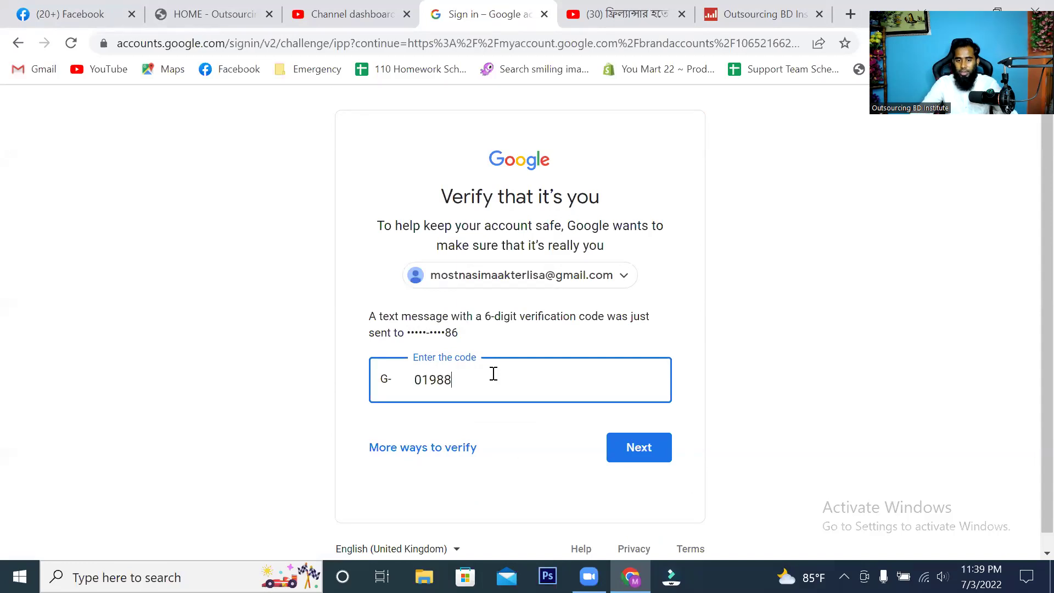
left_click(635, 447)
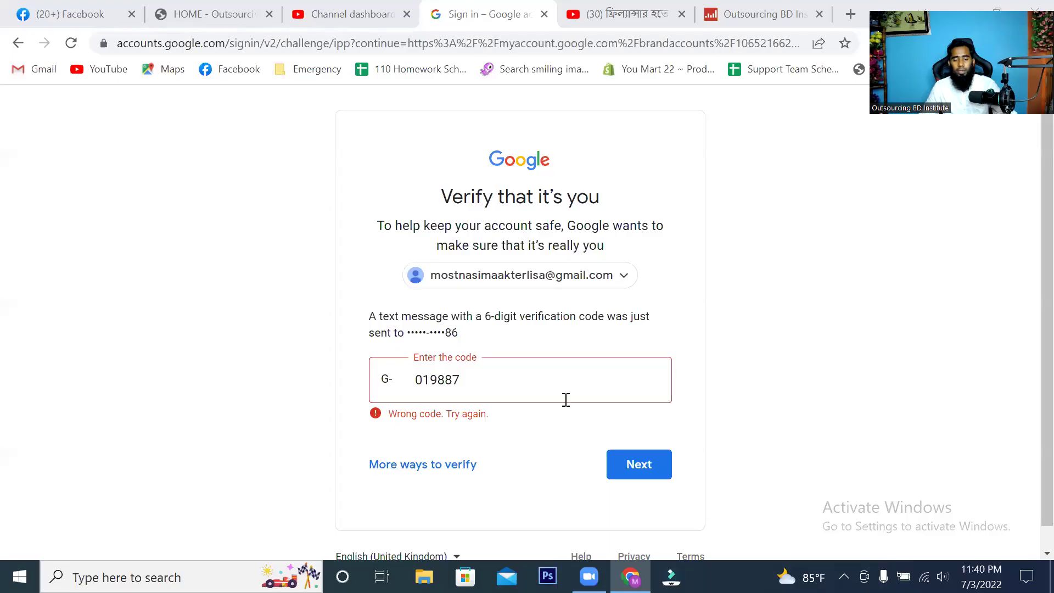
Clear the rejected code, return to the Brand Account details, and reopen Manage permissions under Users
left_click_drag(494, 379, 375, 395)
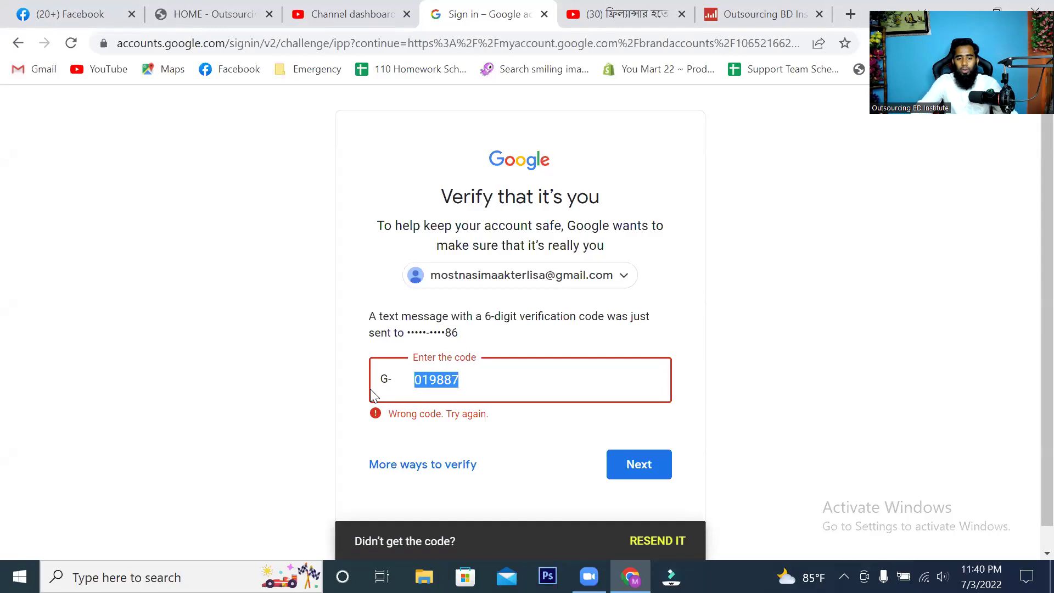
key("BackSpace")
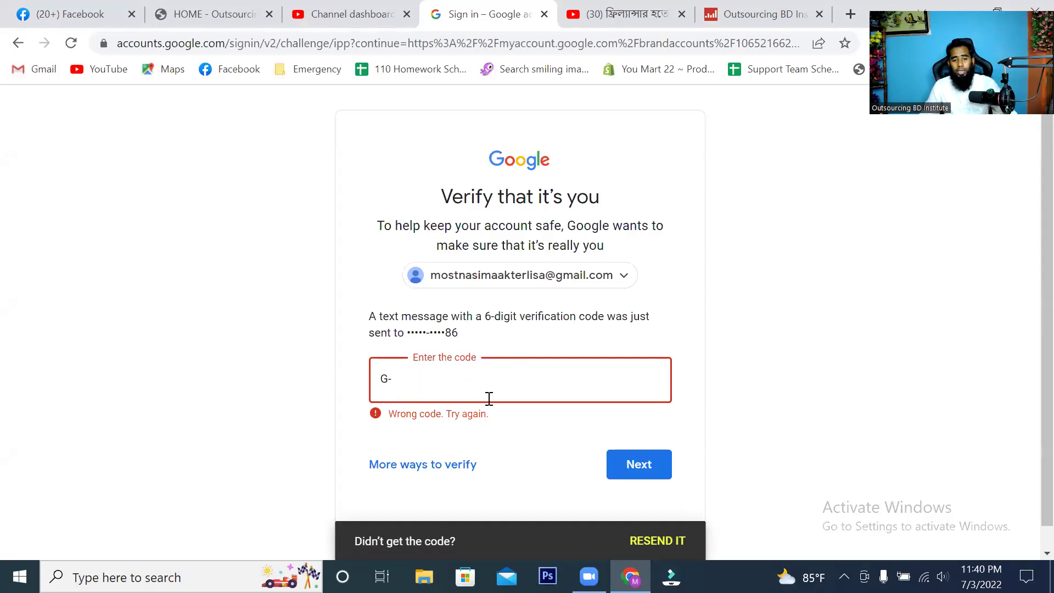
scroll(489, 398, "down", 1)
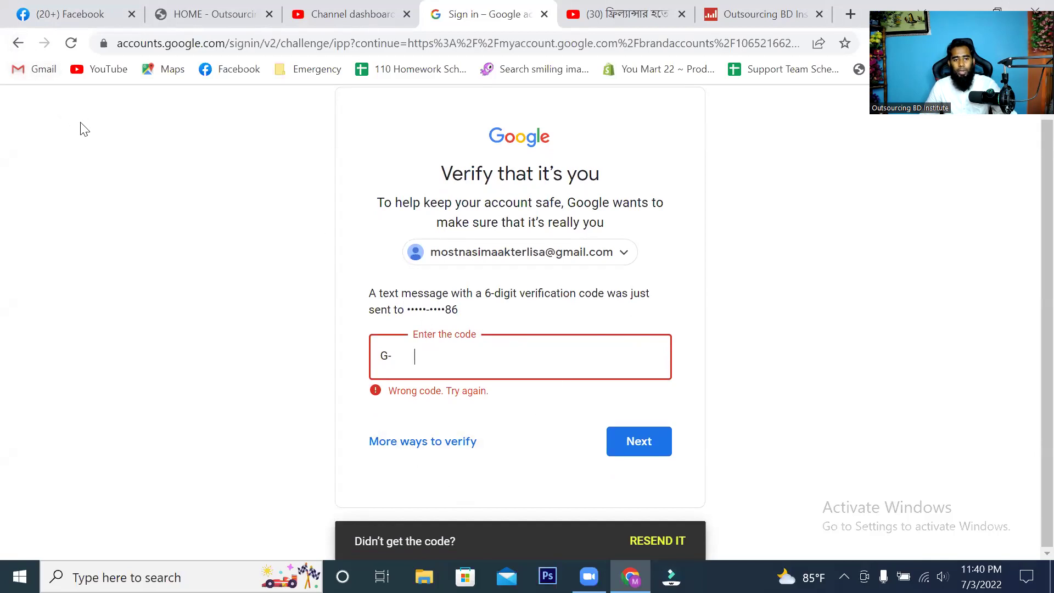
left_click(18, 44)
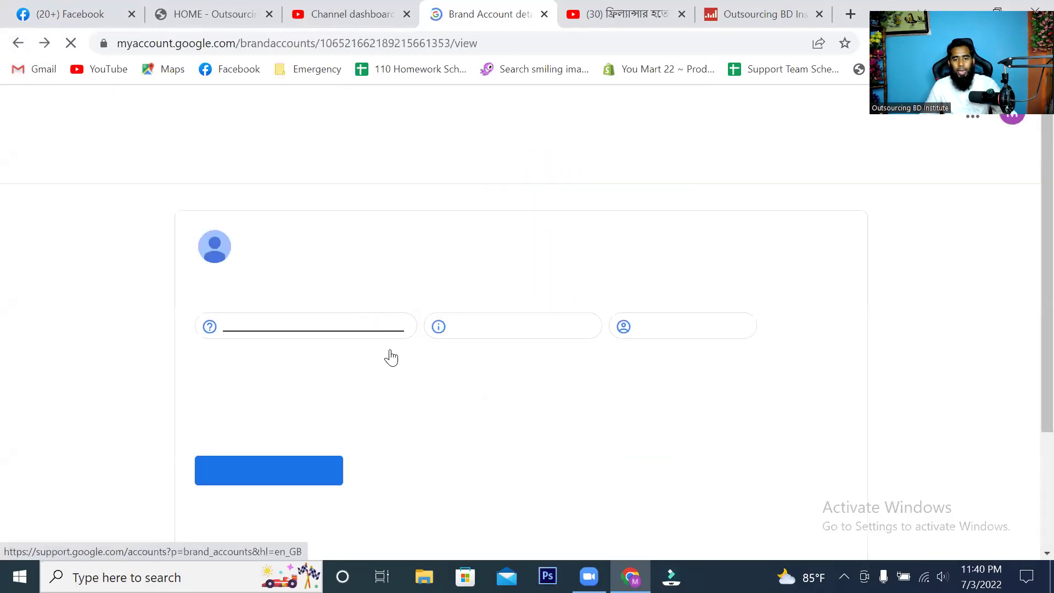
scroll(329, 351, "down", 3)
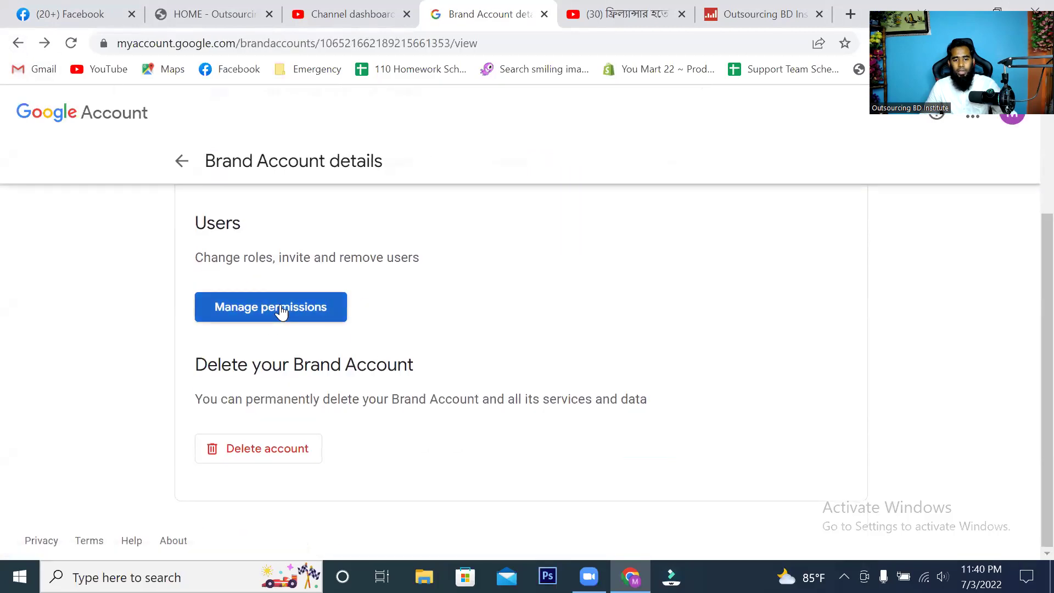
left_click(281, 308)
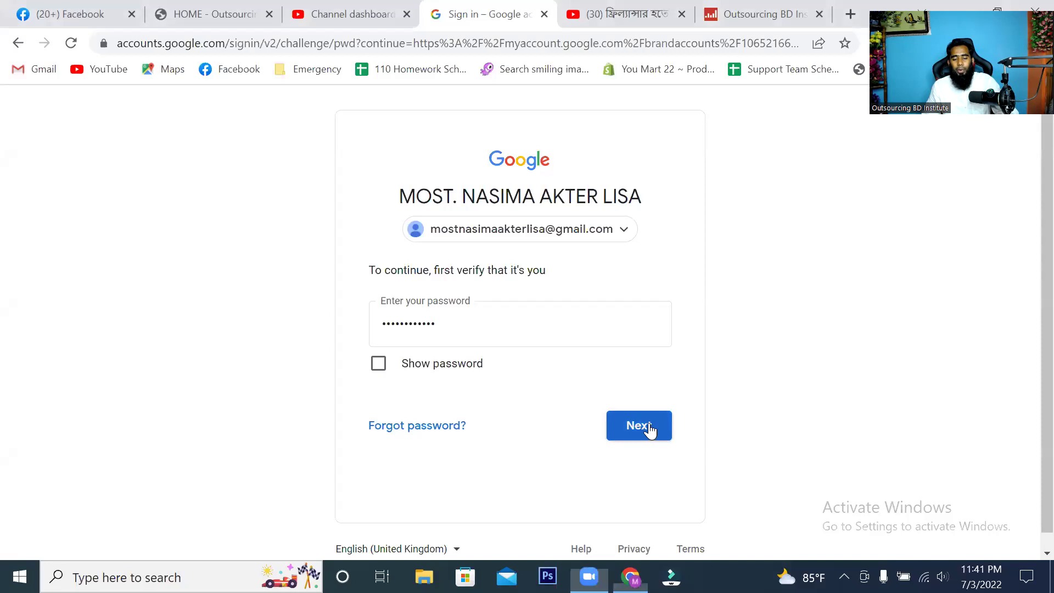
Continue the shared sign-in check and request the 6-digit code by phone call
left_click(648, 426)
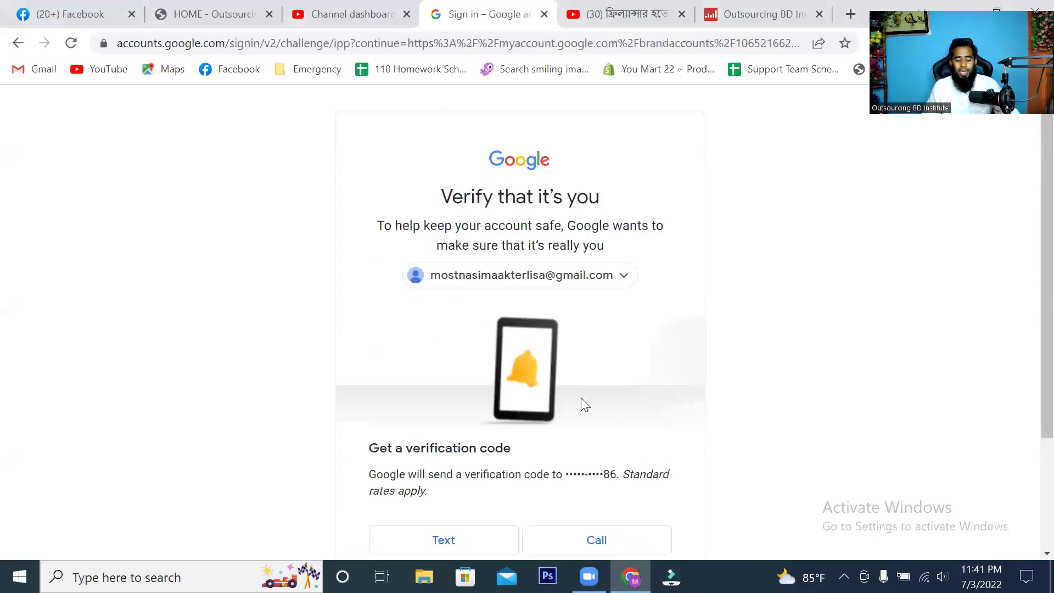
scroll(526, 397, "down", 3)
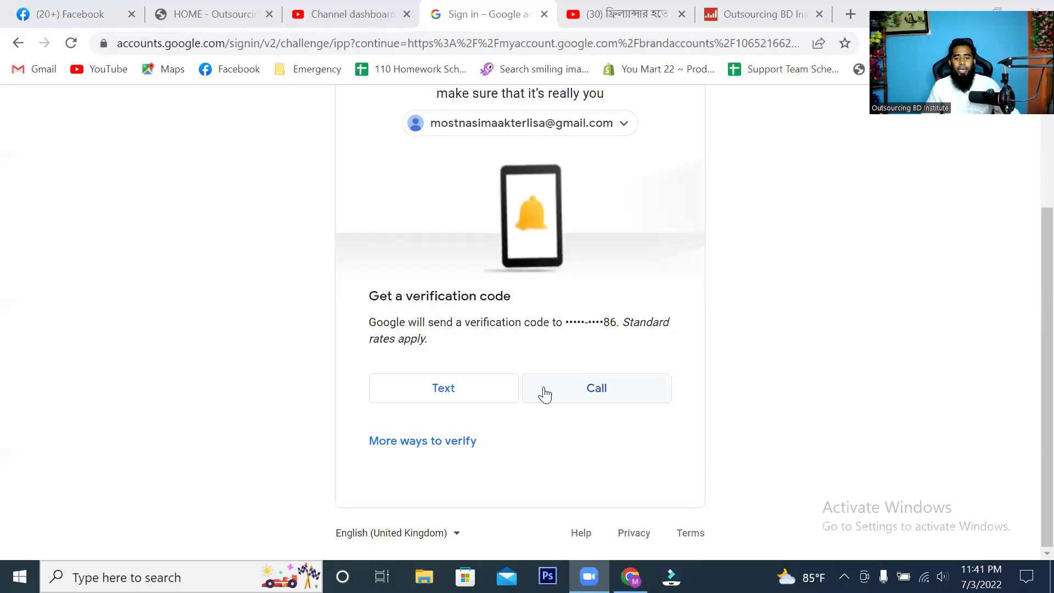
left_click(590, 391)
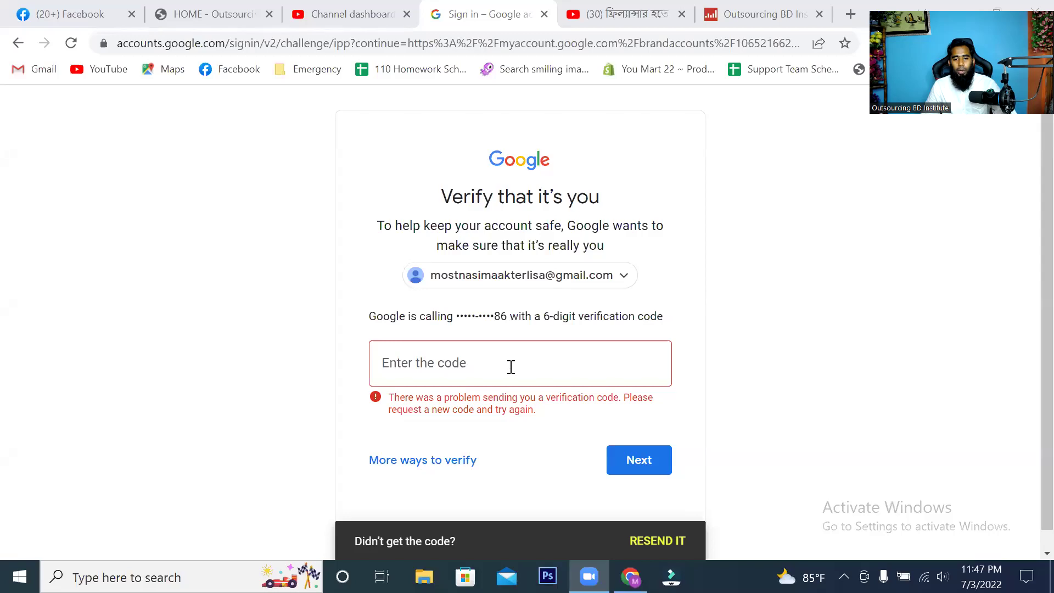
left_click(509, 366)
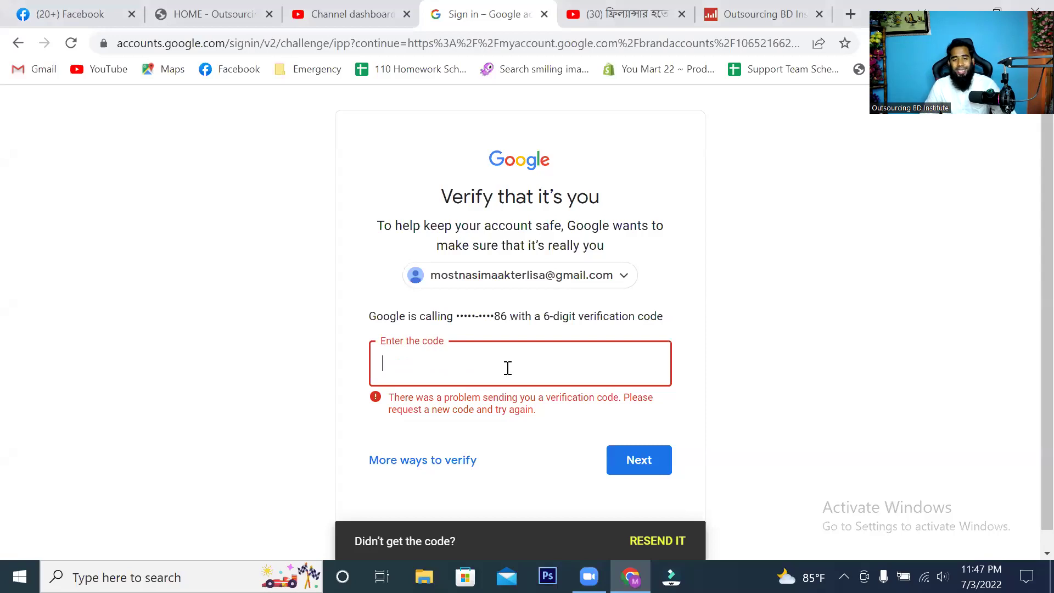
Go back to the Brand Account details, reopen Manage permissions, and continue past the sign-in page
left_click(18, 43)
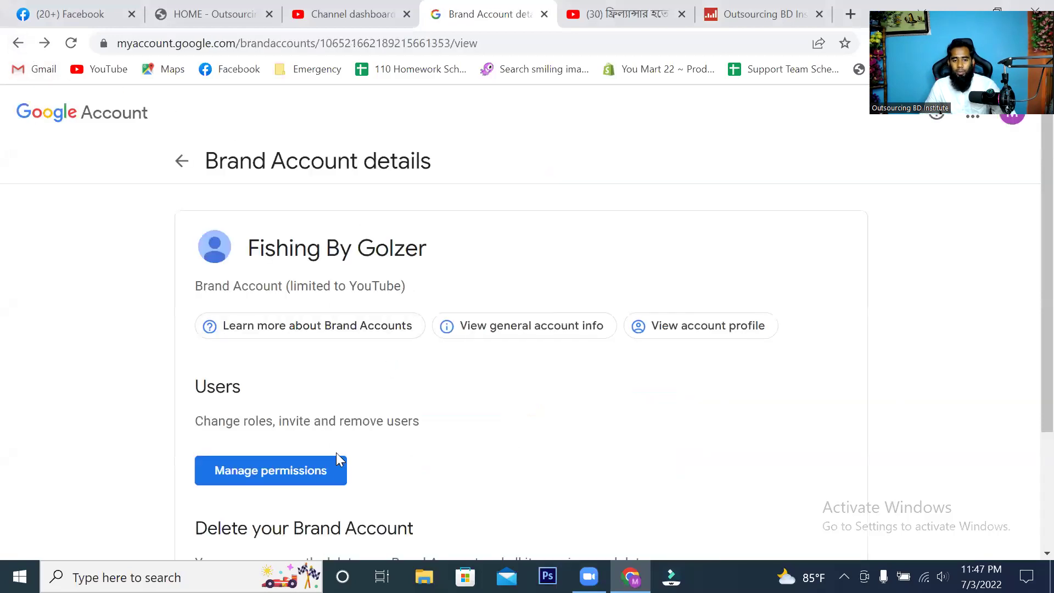
scroll(294, 376, "down", 3)
left_click(278, 308)
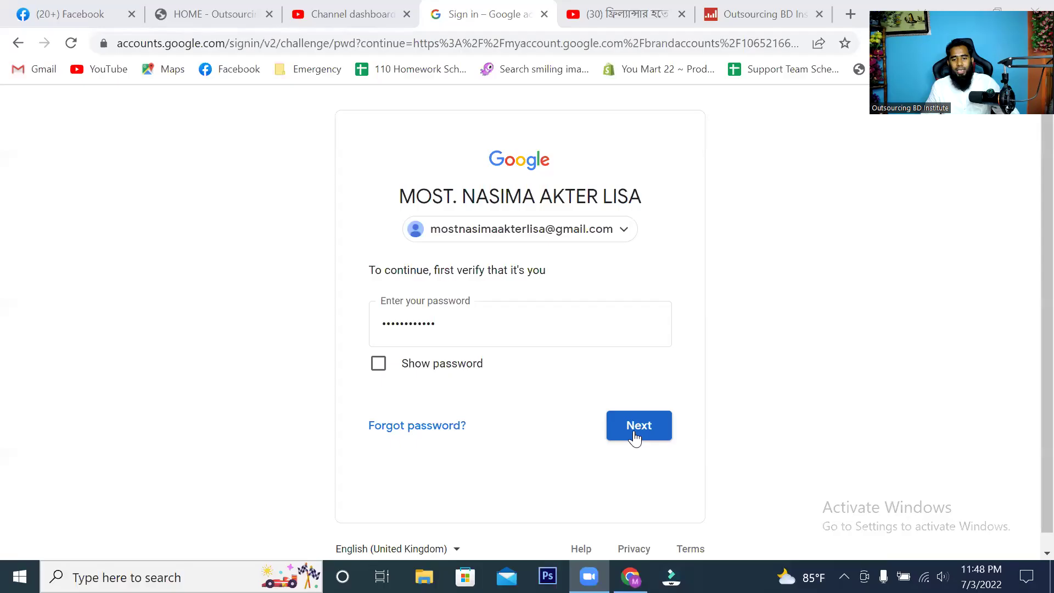
left_click(635, 432)
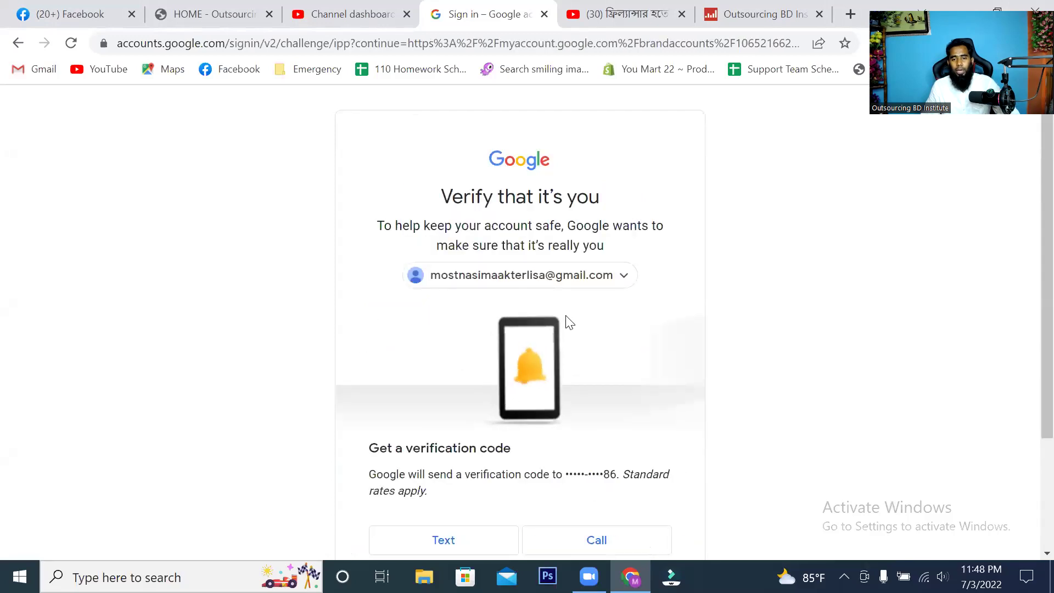
Request a new code by text message, then enter and submit the received verification code
scroll(567, 297, "down", 1)
scroll(565, 284, "down", 2)
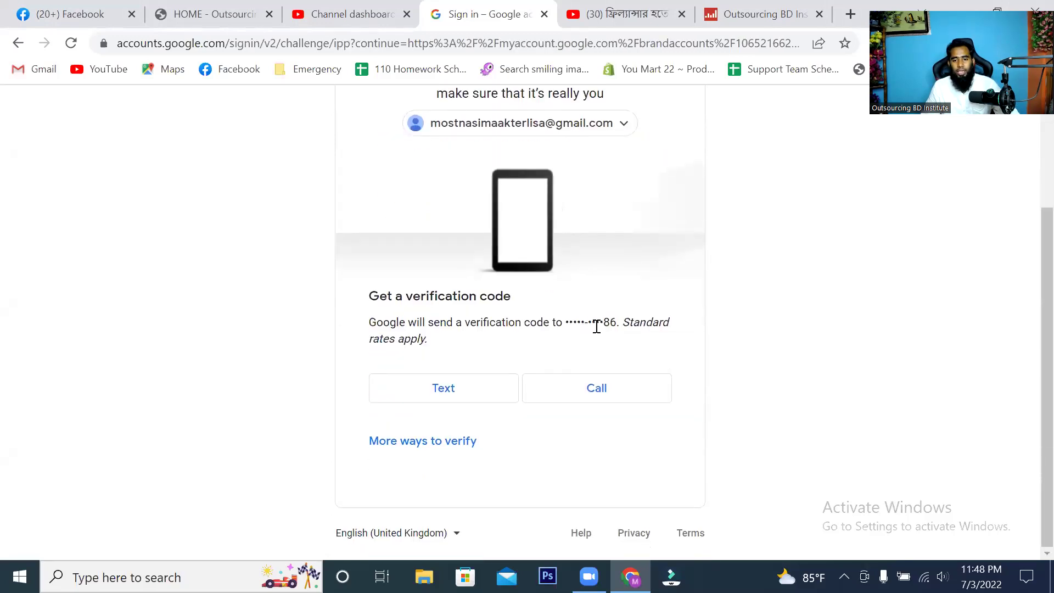
left_click_drag(595, 323, 639, 323)
left_click(442, 396)
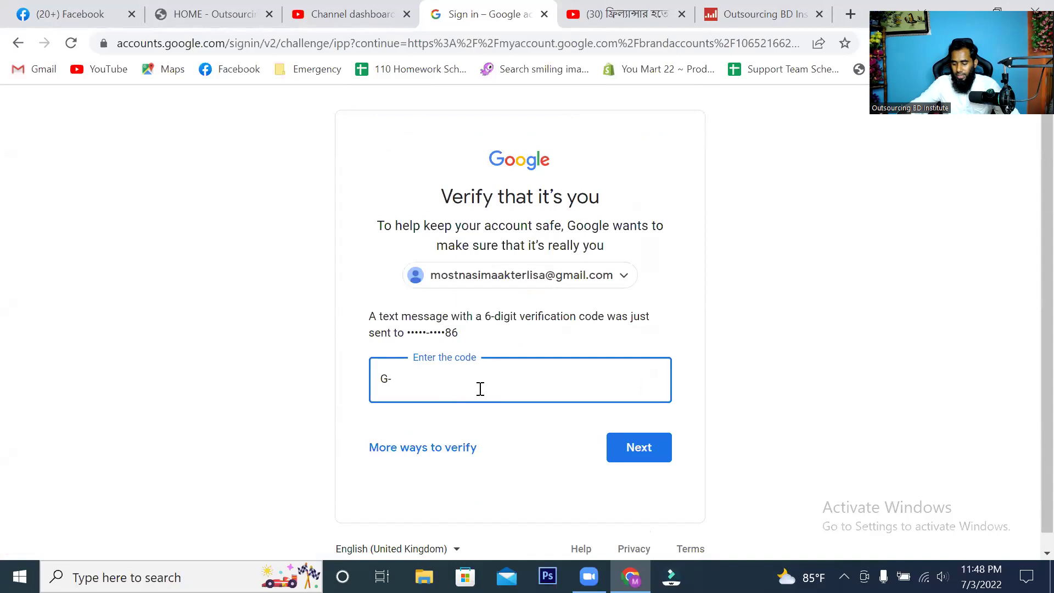
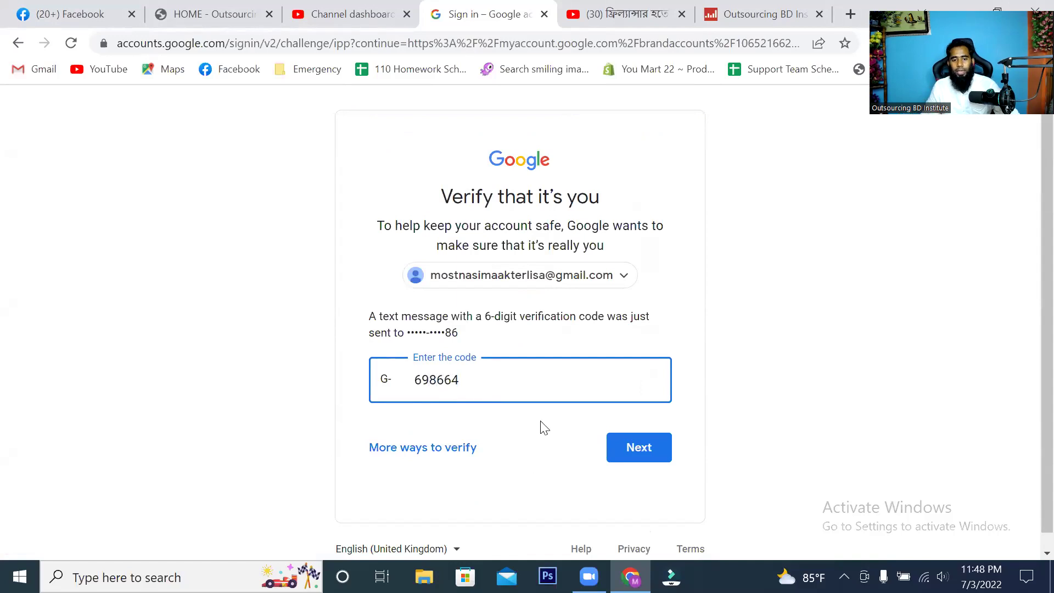
left_click(633, 439)
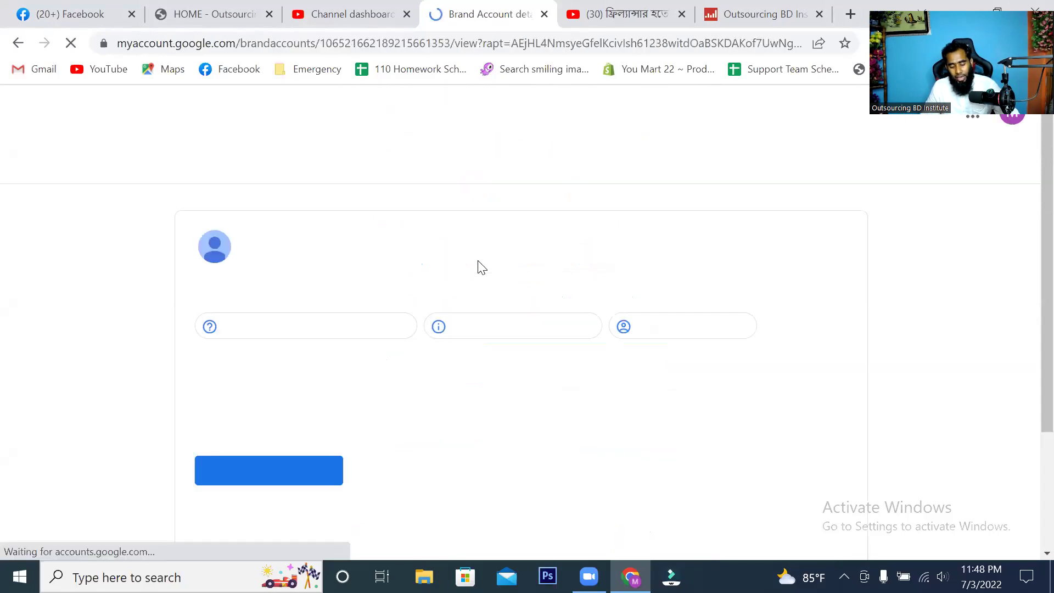
Open Manage permissions from the Users section and review the sole Primary owner listed
left_click_drag(267, 256, 458, 242)
scroll(459, 271, "down", 3)
left_click(271, 321)
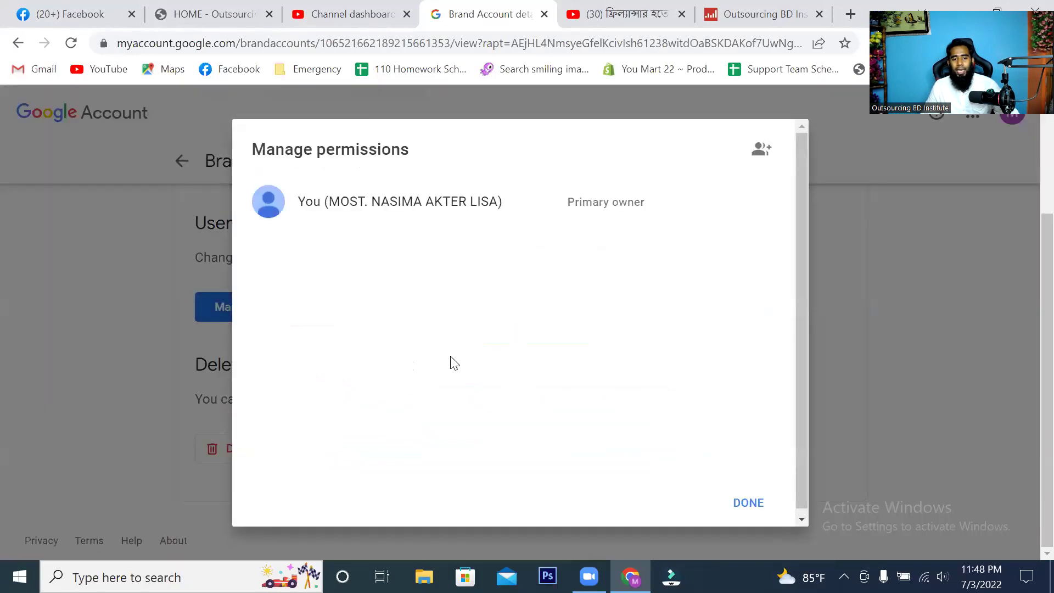
left_click_drag(334, 204, 639, 203)
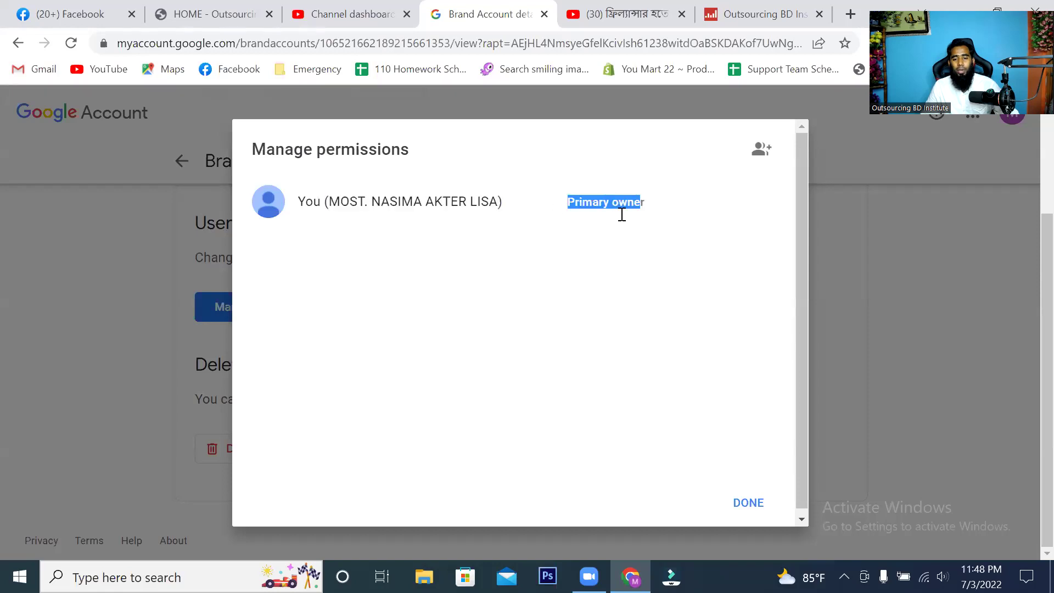
left_click(592, 258)
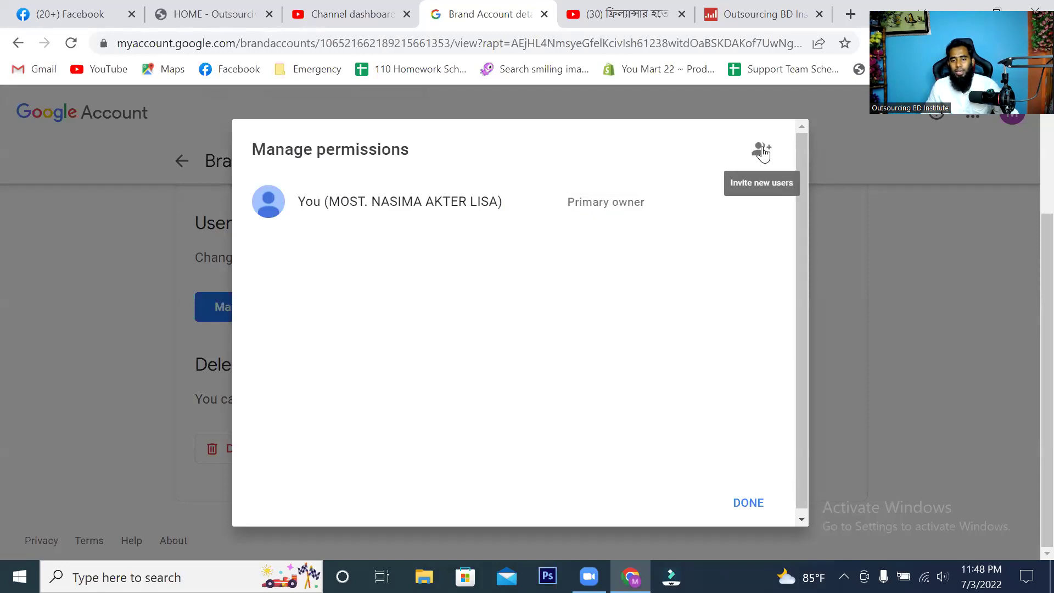
Invite the pasted Gmail address to the brand account with the Manager role, then close the dialog
left_click(763, 154)
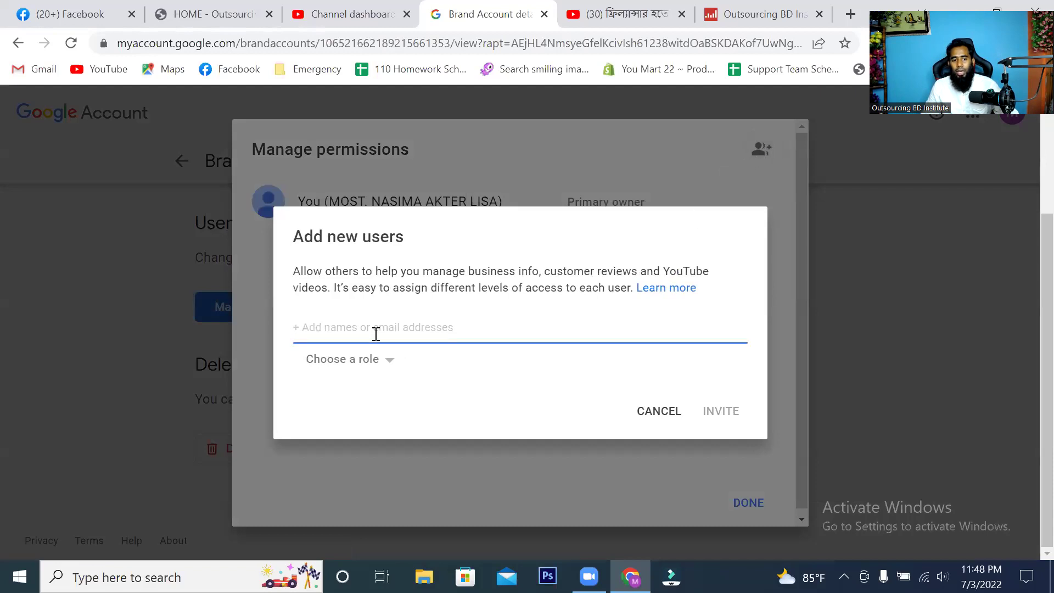
left_click_drag(308, 277, 467, 271)
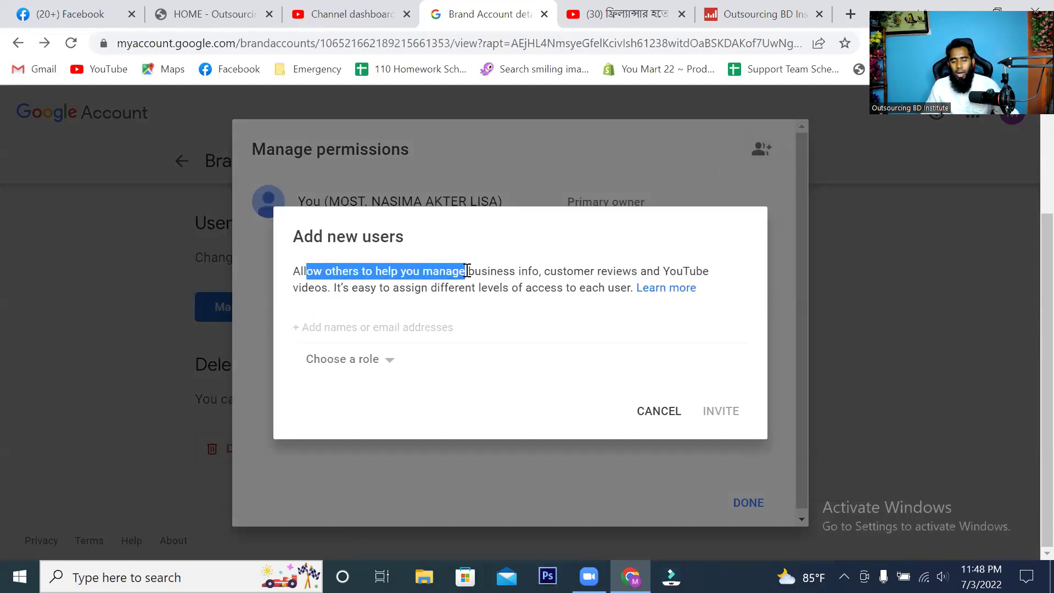
left_click(412, 330)
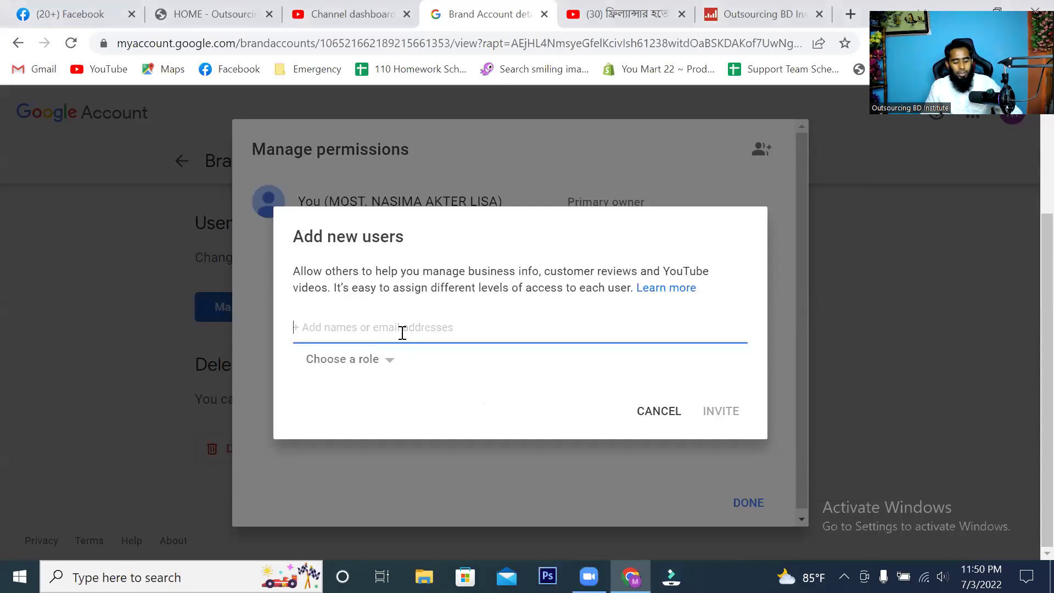
key("ctrl+v")
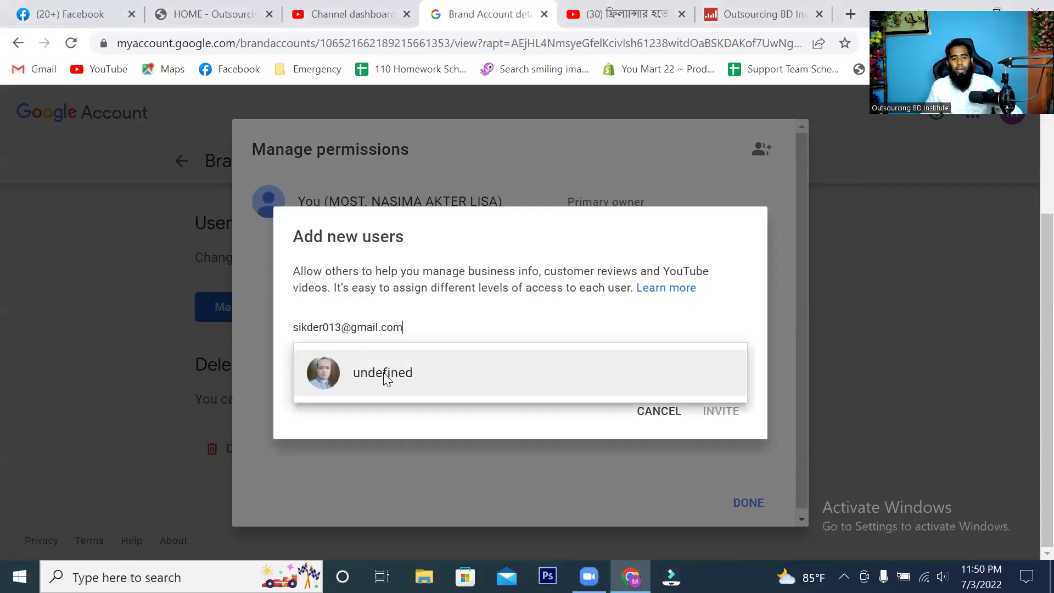
left_click(384, 376)
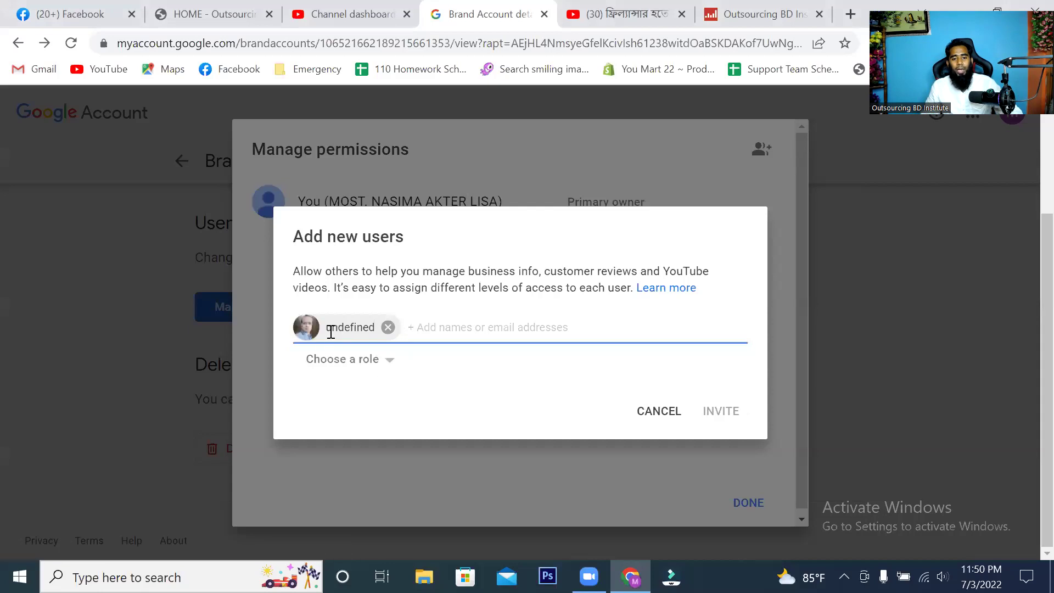
left_click(383, 363)
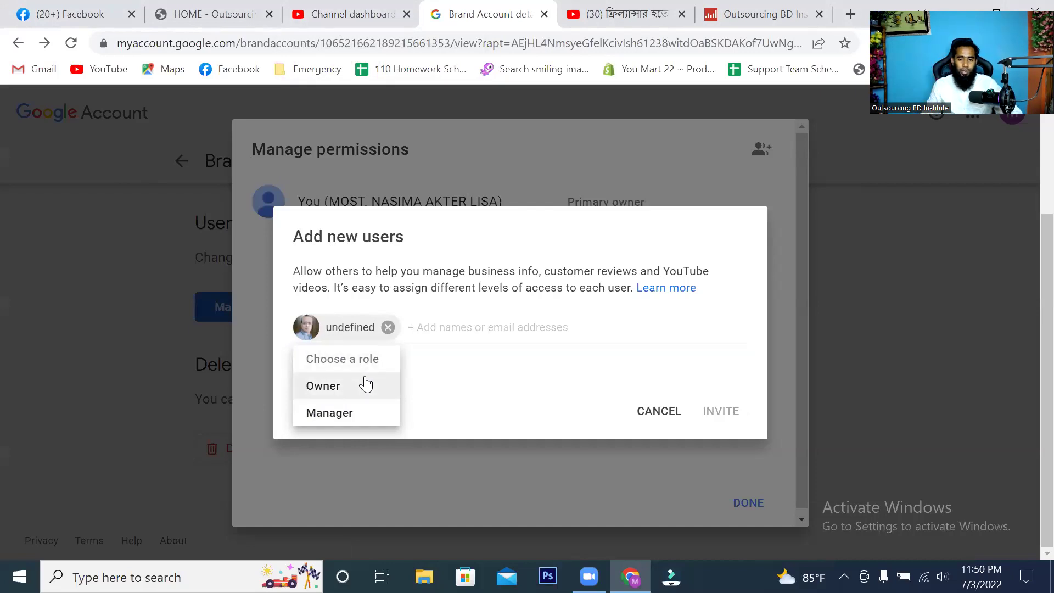
left_click(339, 416)
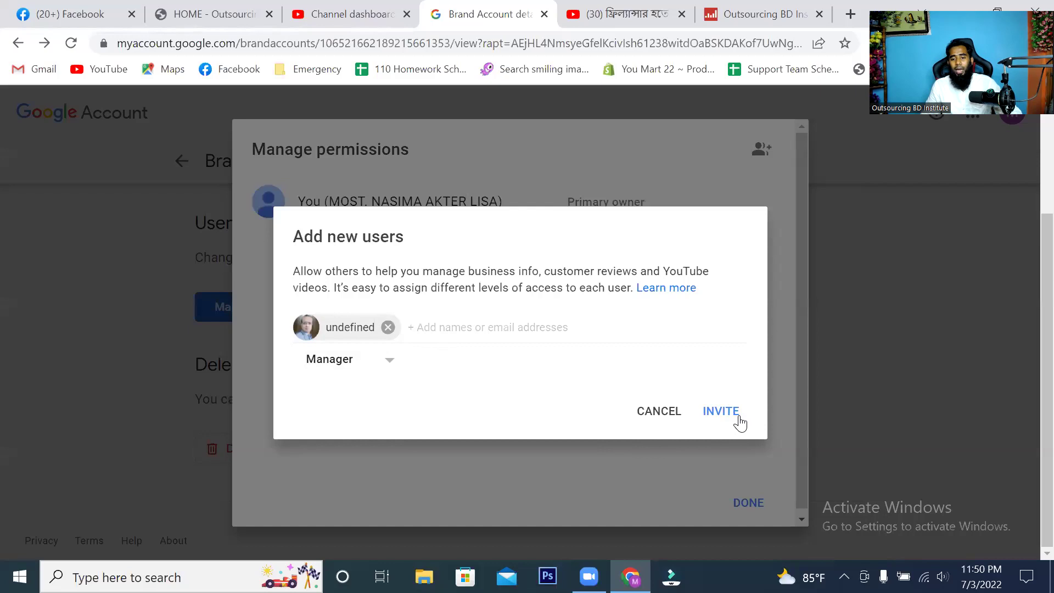
left_click(720, 412)
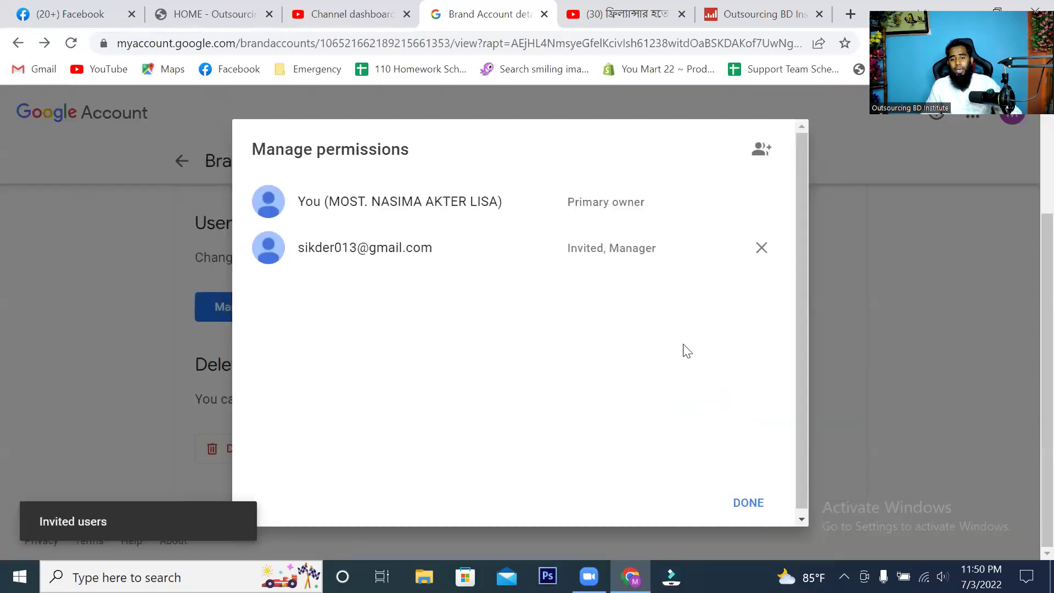
left_click(749, 503)
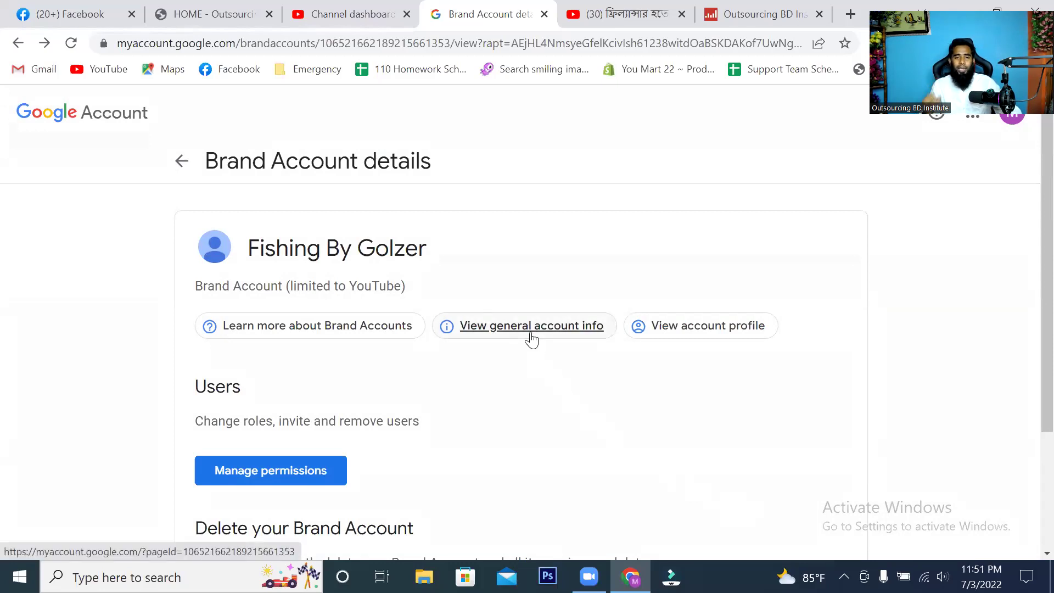
On the Channel dashboard tab, move the channel permissions into YouTube Studio
left_click(367, 15)
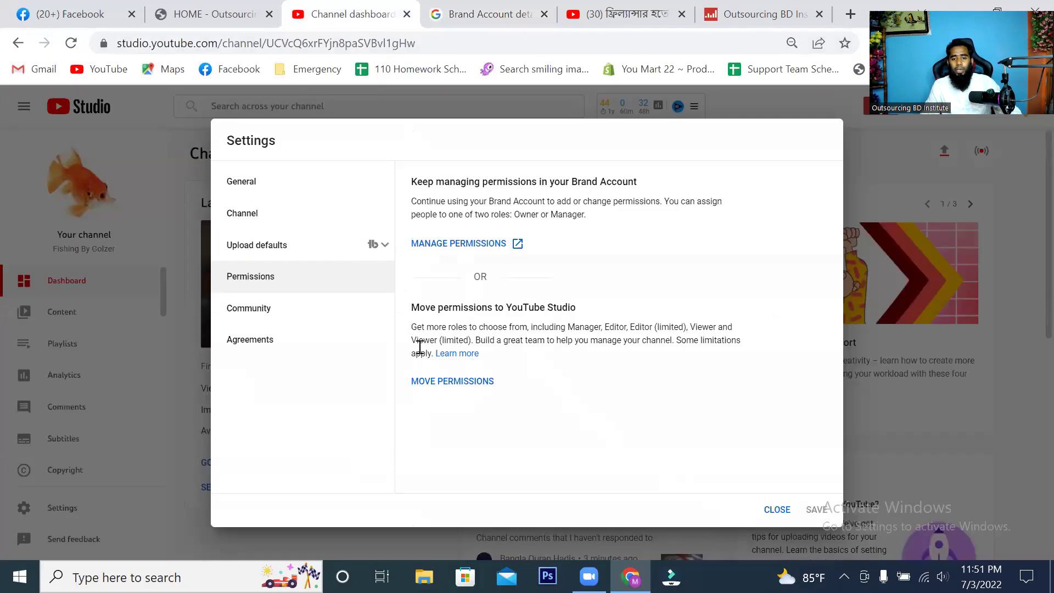
left_click_drag(421, 308, 590, 306)
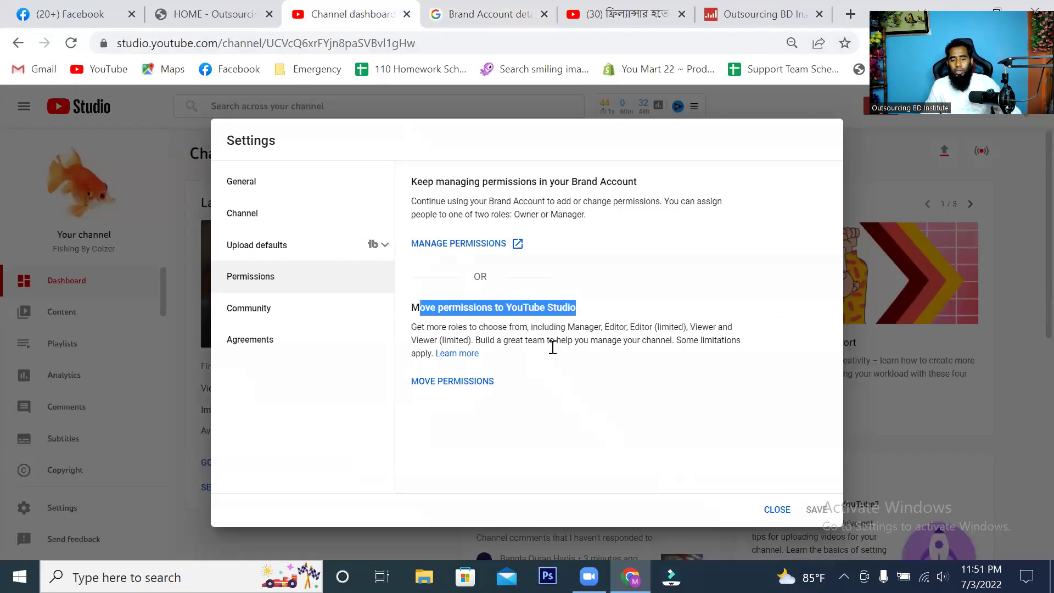
left_click(439, 387)
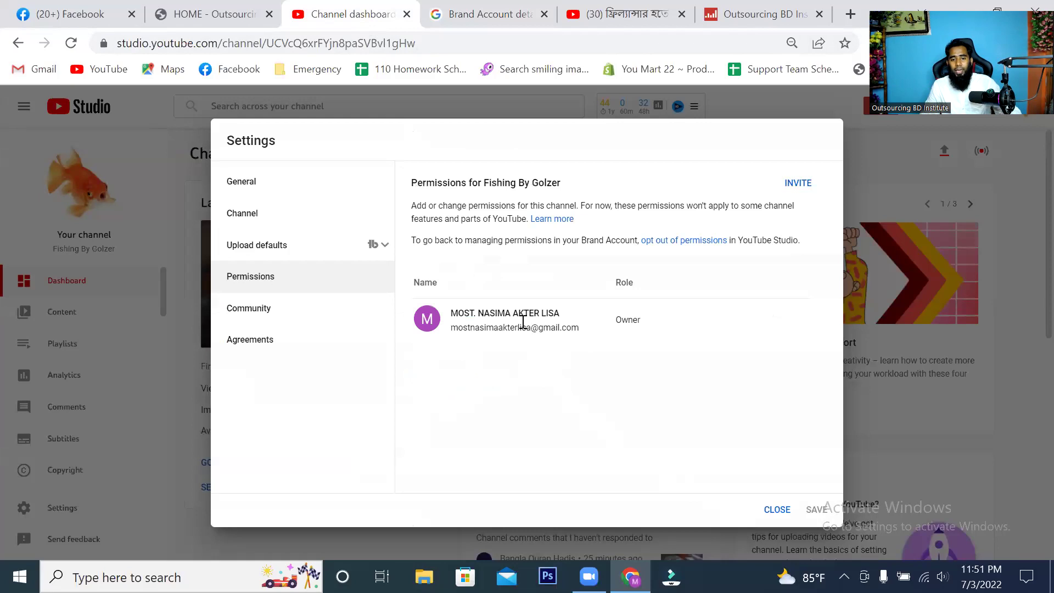
left_click_drag(468, 328, 628, 321)
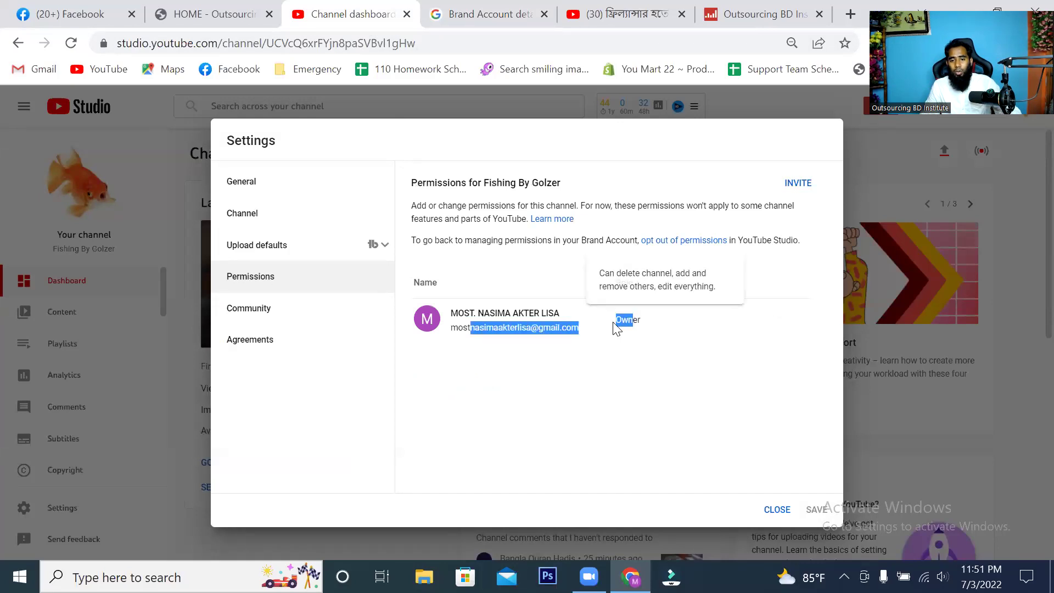
left_click(676, 422)
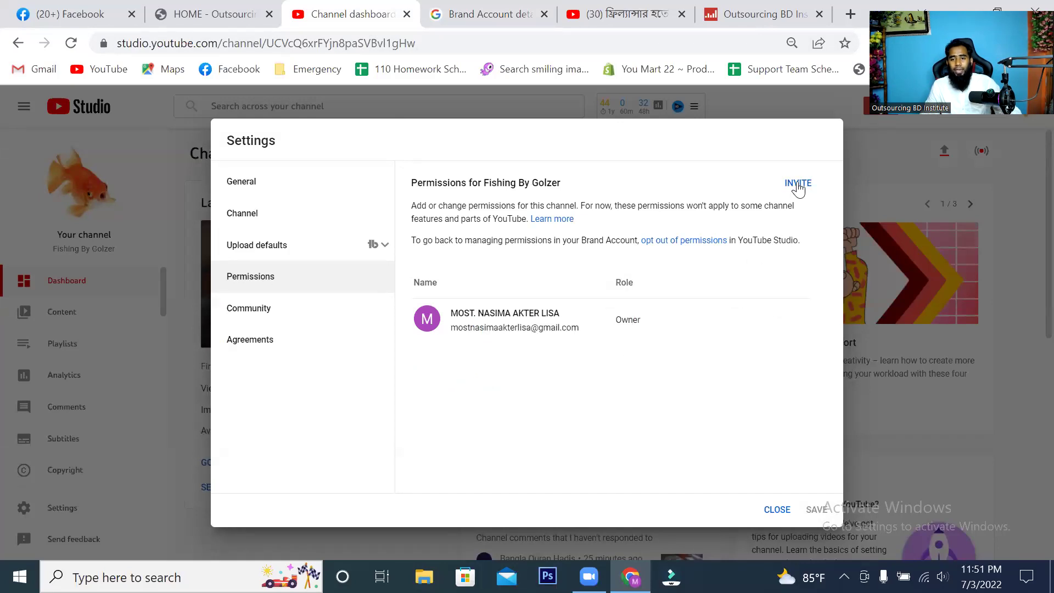
Start a new invite with the pasted e-mail address, removing its leading space
left_click(797, 185)
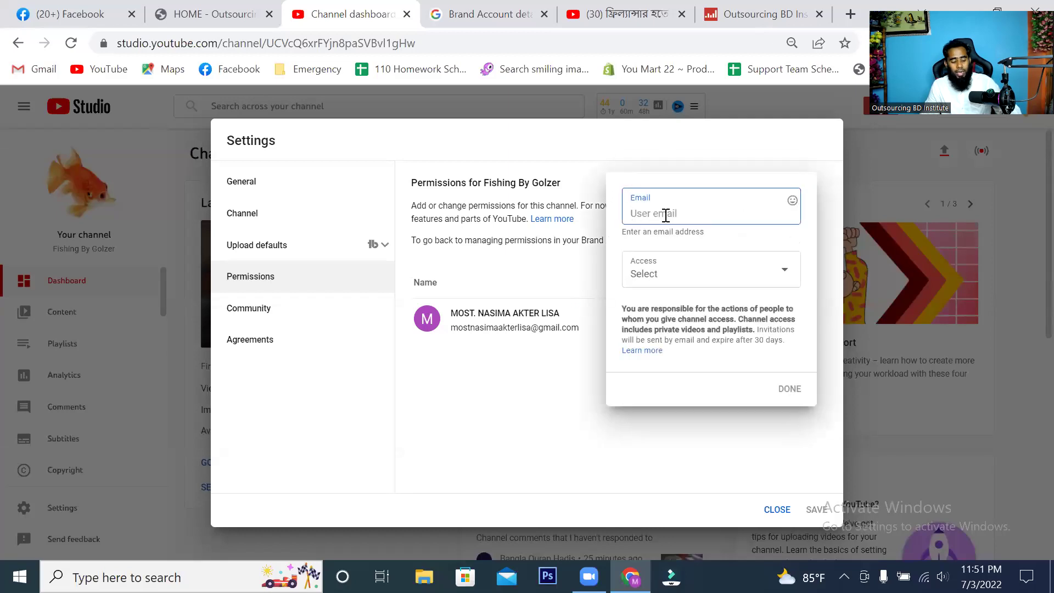
key("ctrl+v")
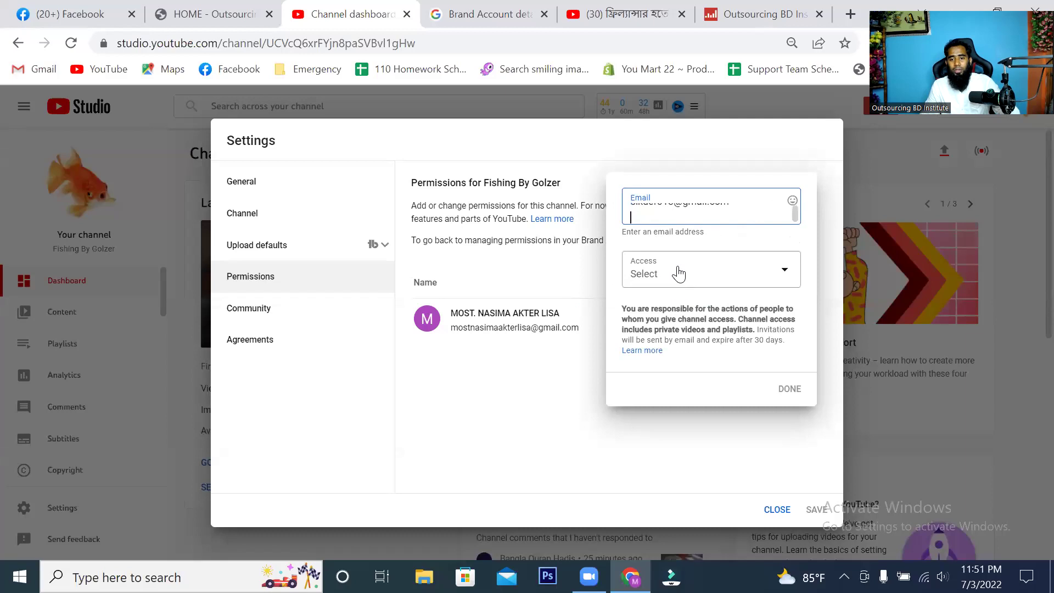
left_click(688, 218)
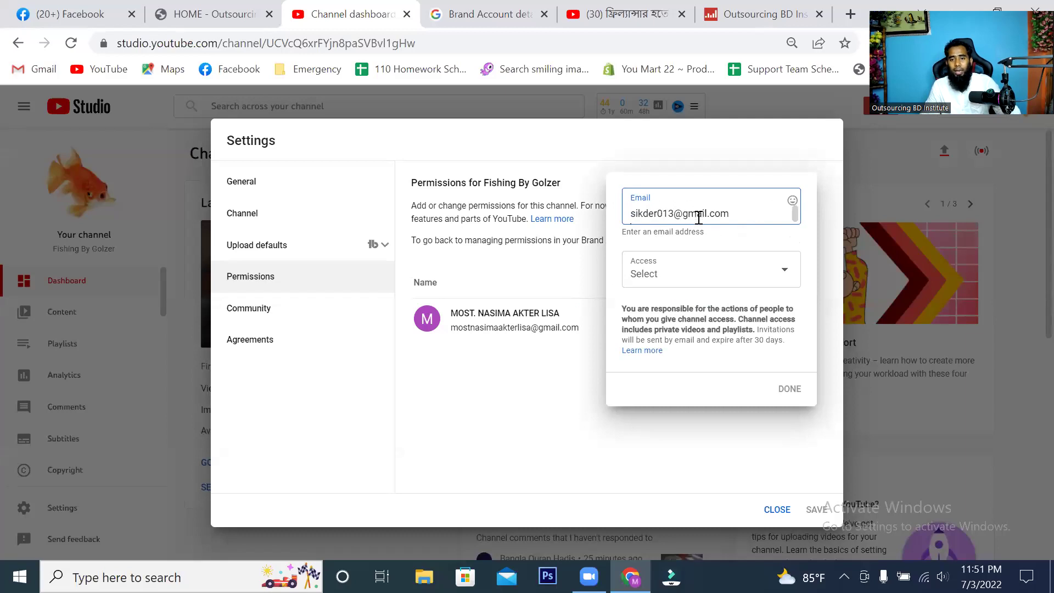
scroll(698, 217, "down", 1)
scroll(642, 217, "up", 1)
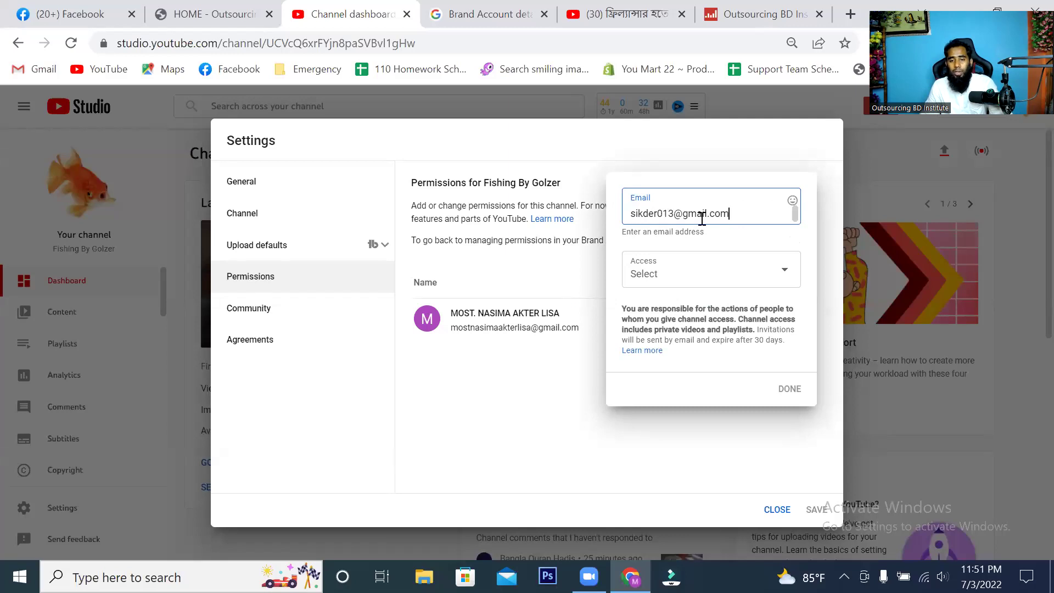
scroll(717, 212, "down", 1)
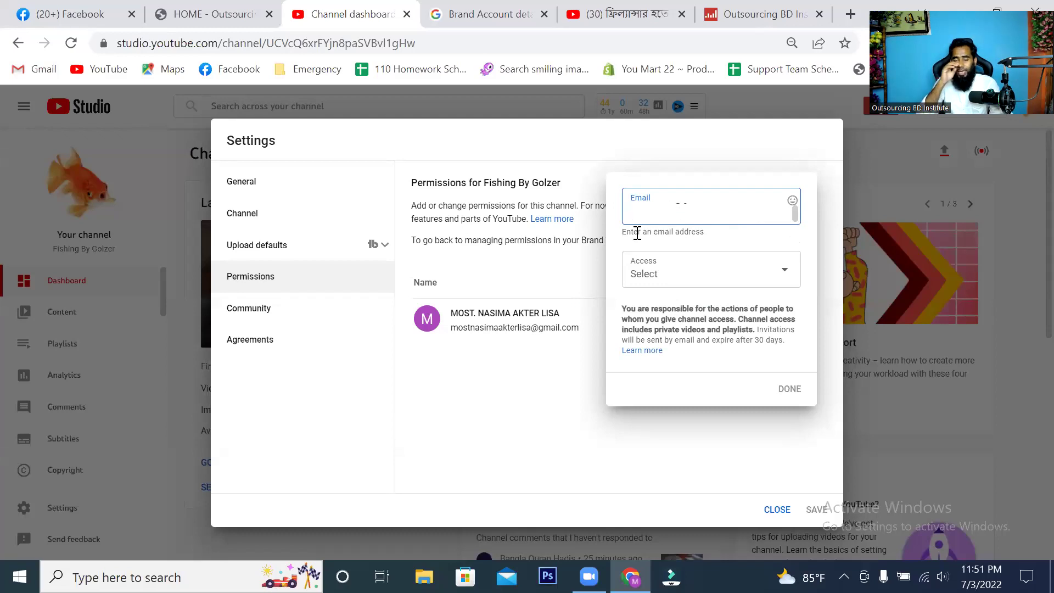
scroll(635, 222, "up", 1)
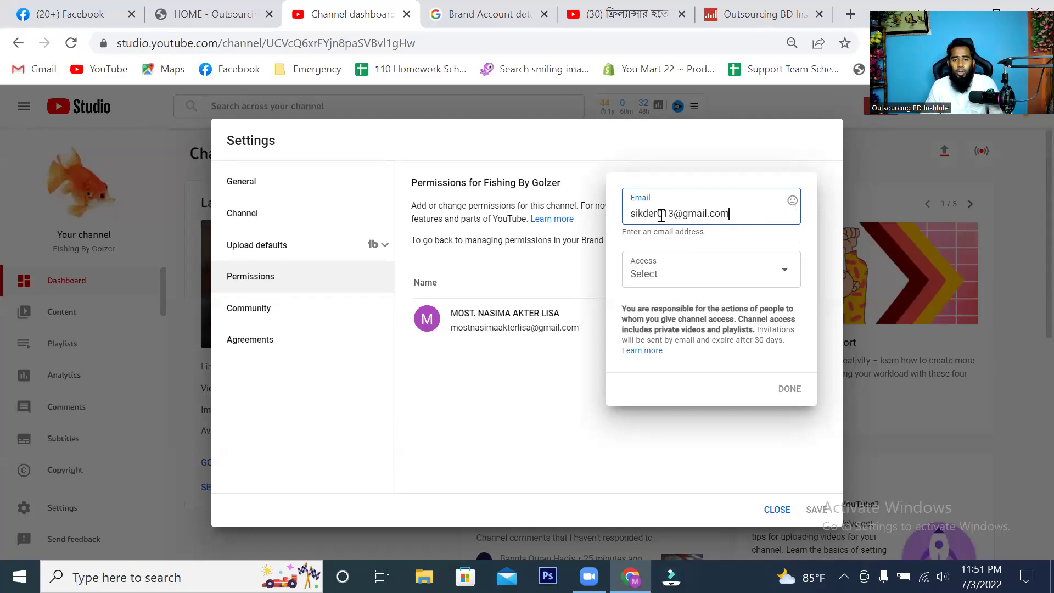
left_click_drag(734, 215, 626, 217)
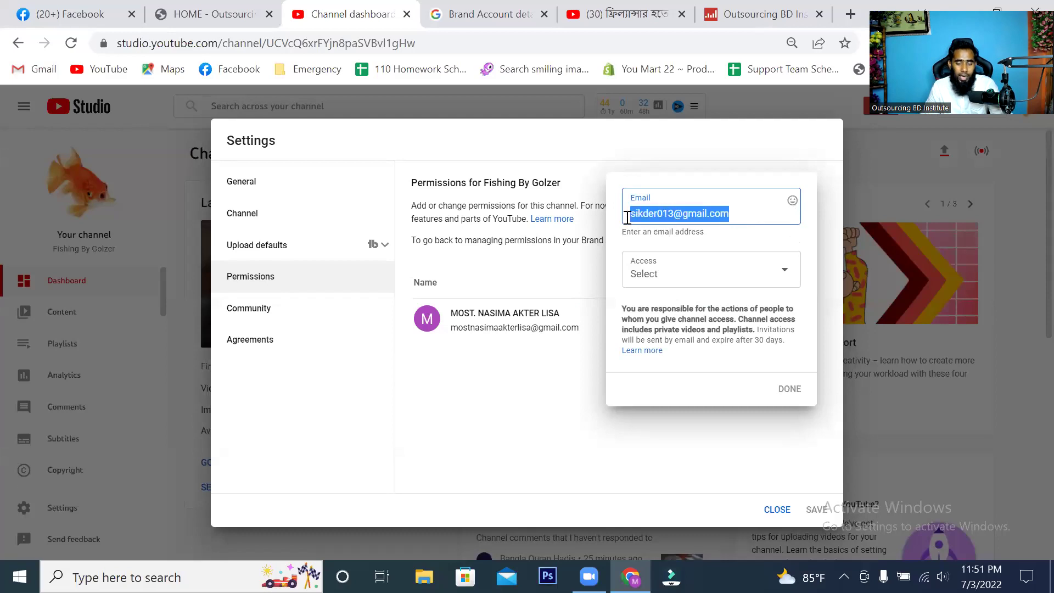
left_click(631, 217)
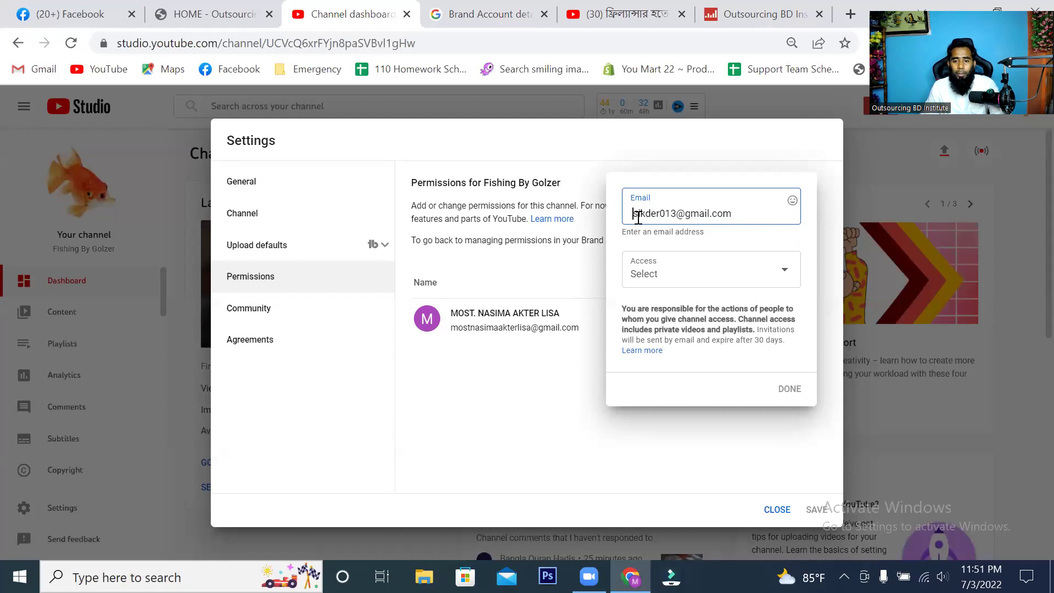
key("BackSpace")
left_click_drag(734, 213, 620, 224)
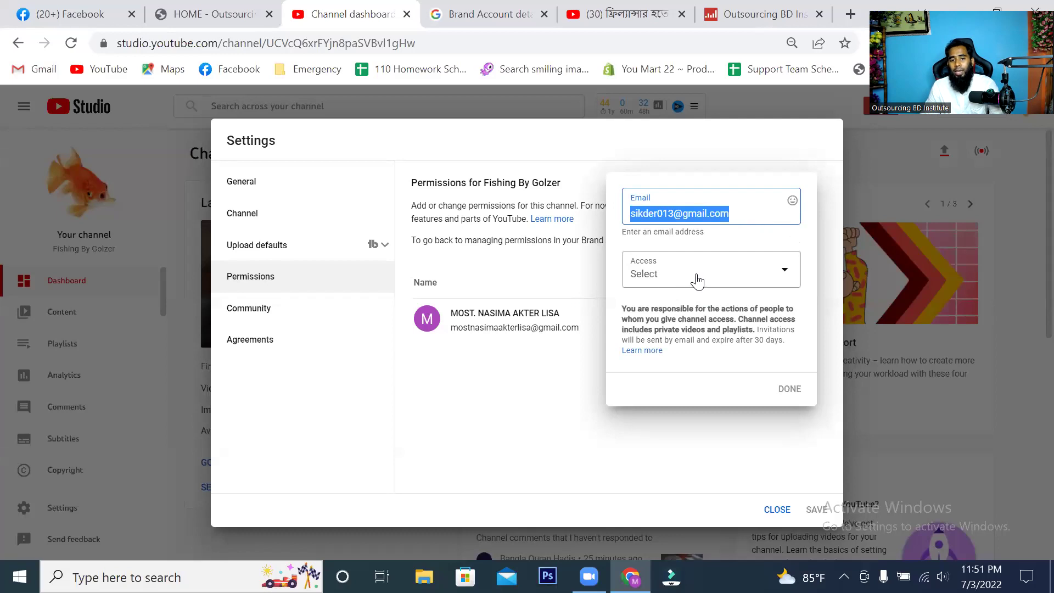
Give the invitee Manager access, add them to the list, and save the permissions
left_click(779, 278)
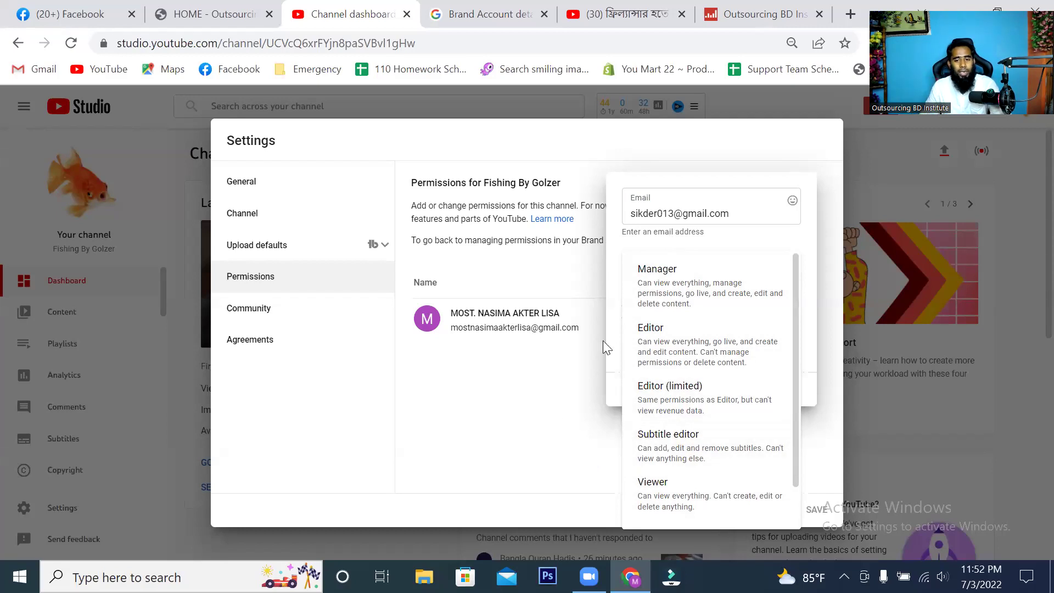
left_click(664, 276)
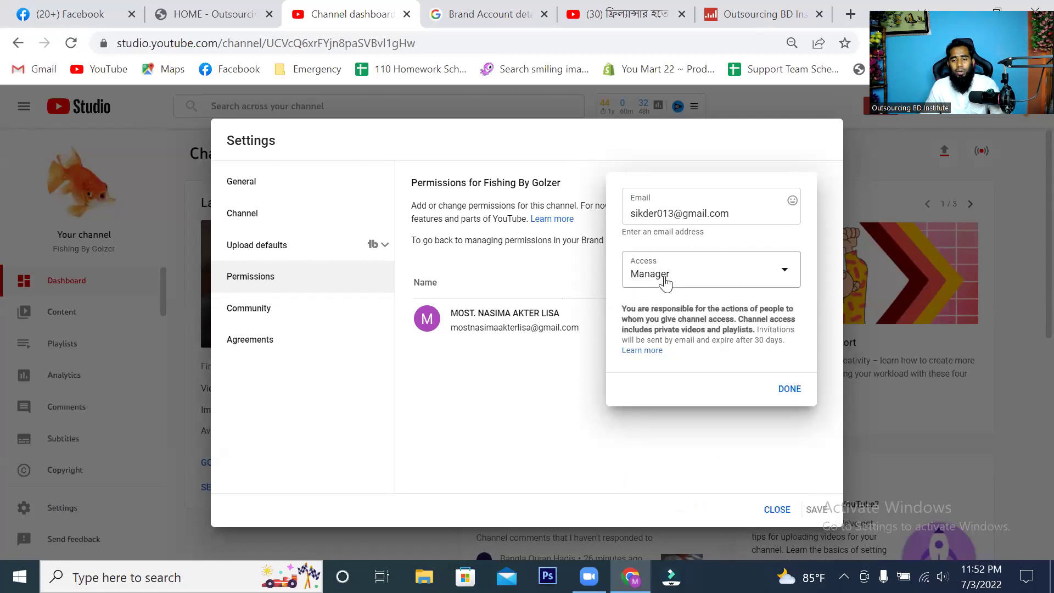
left_click(790, 390)
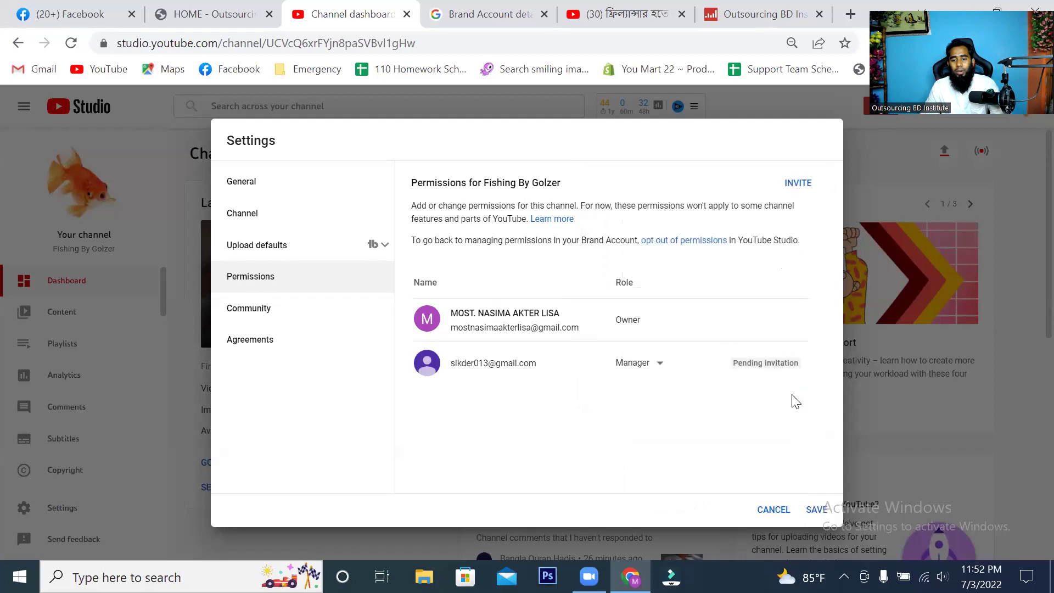
left_click(816, 510)
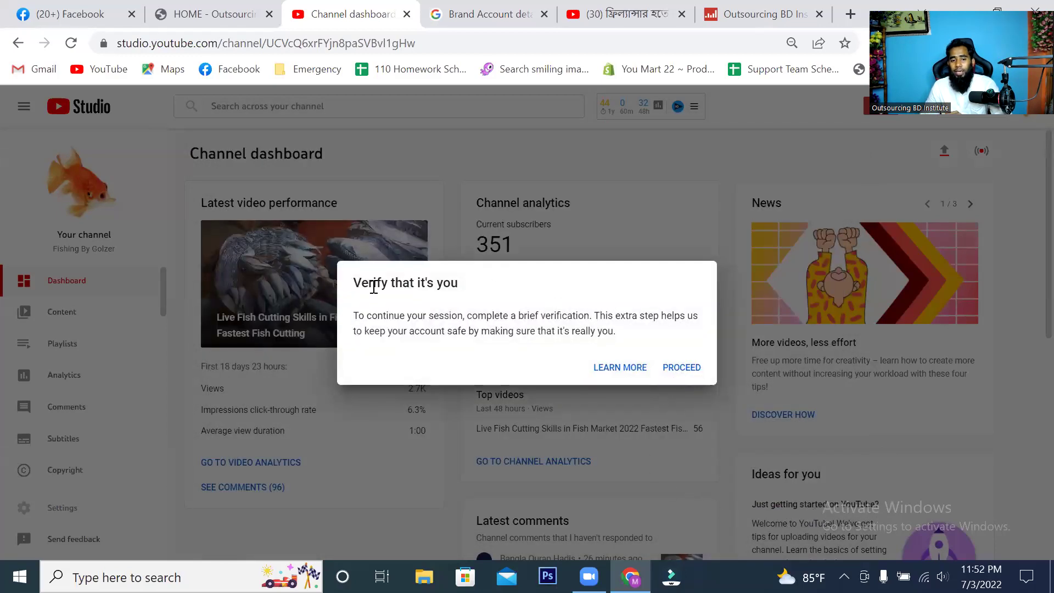
Proceed with the Verify that it's you identity check
left_click_drag(373, 285, 463, 284)
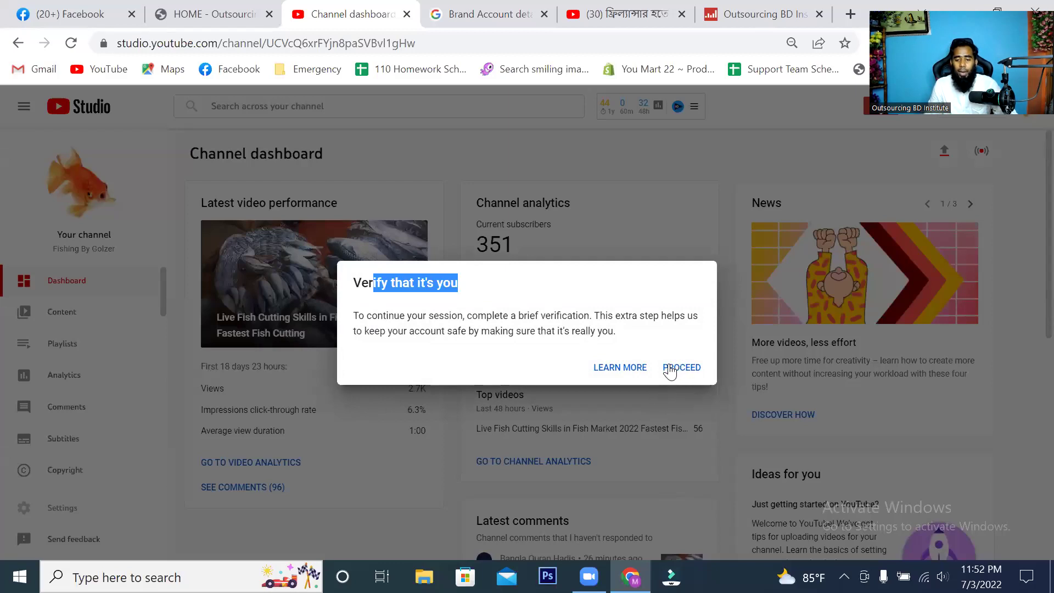
left_click(685, 370)
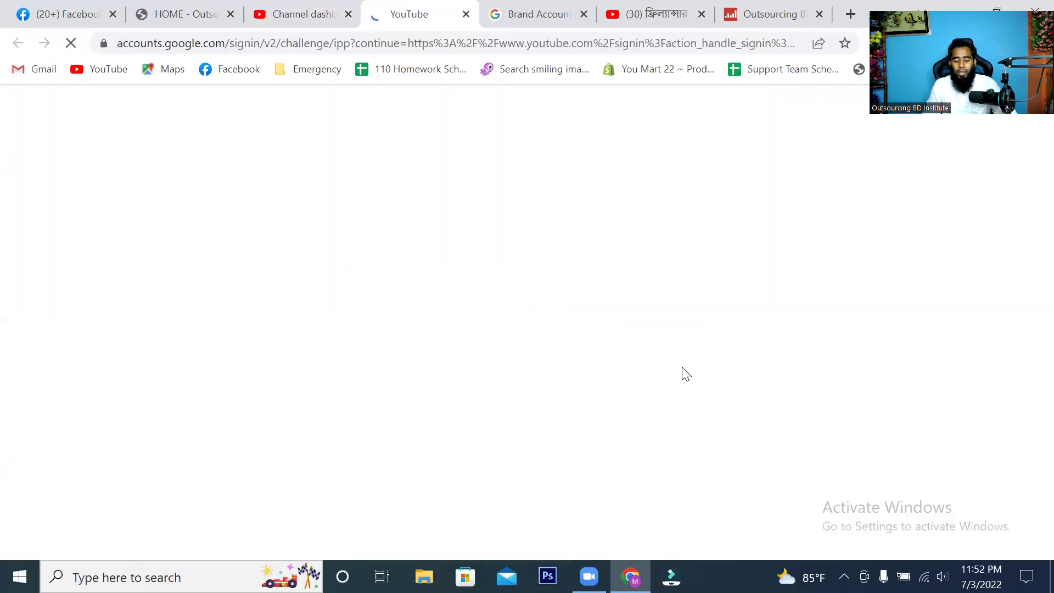
Verify the owner's identity with a code sent by text message and submit it
scroll(609, 390, "down", 3)
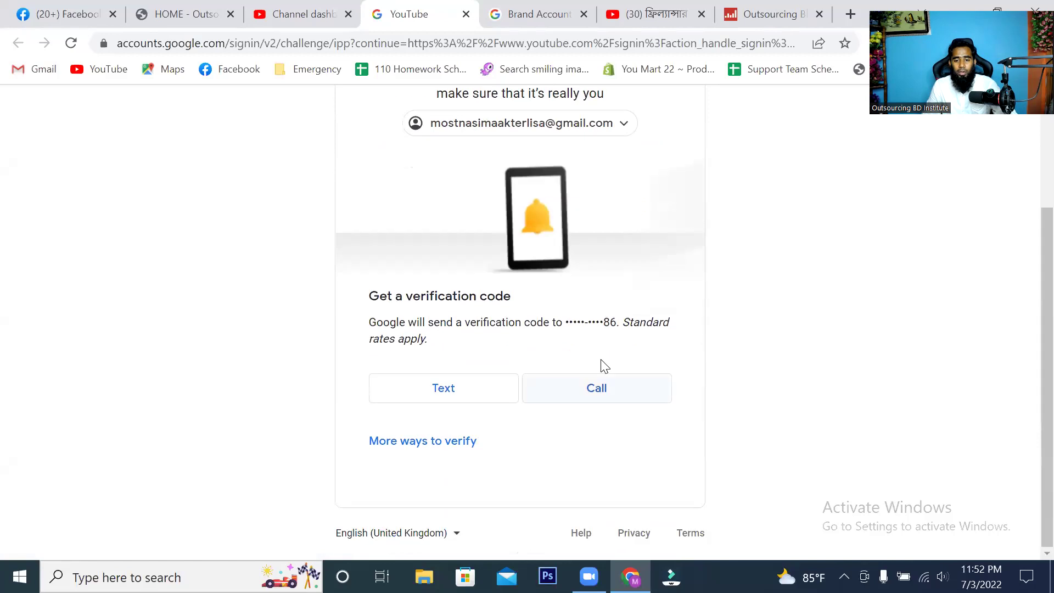
left_click(503, 394)
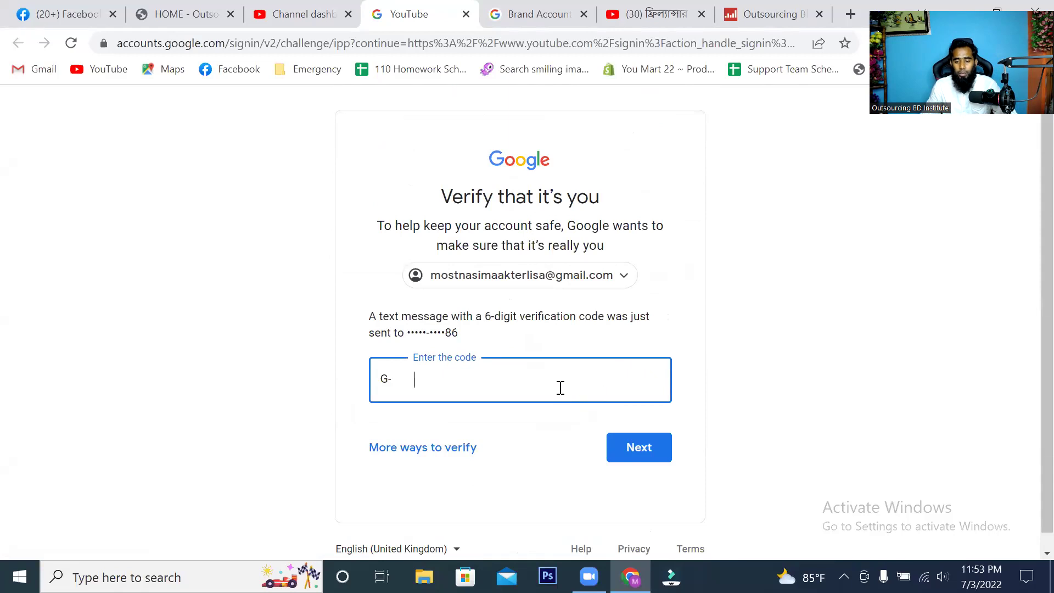
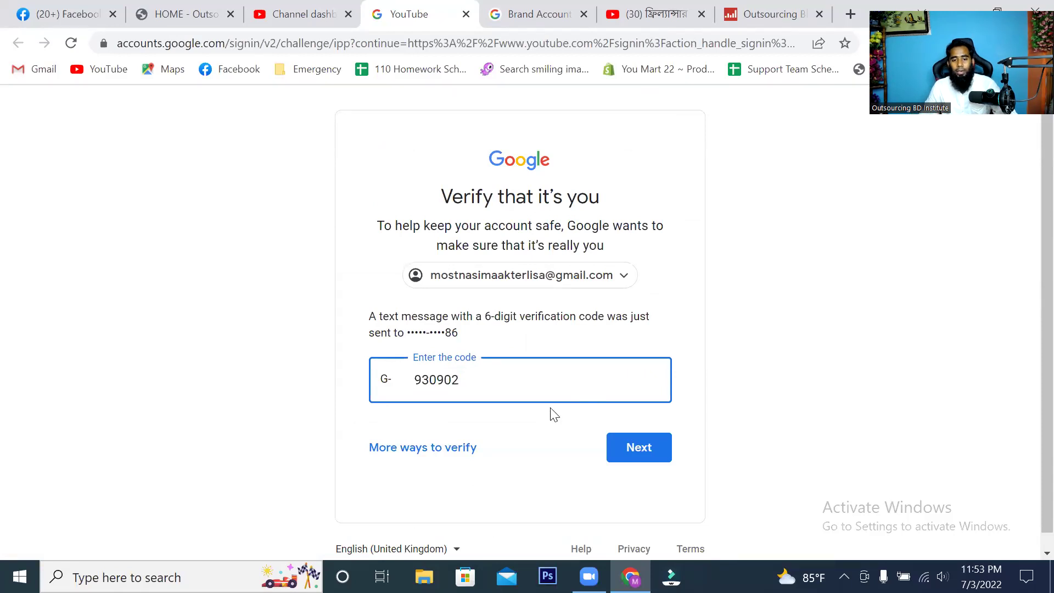
left_click(631, 455)
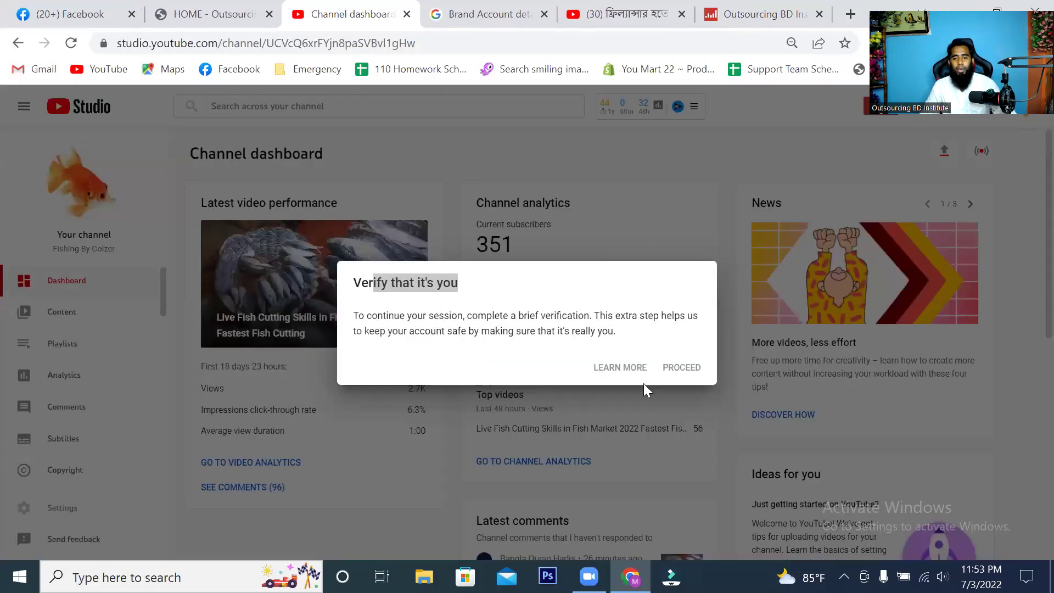
Complete the verification prompt on the Channel dashboard
left_click(643, 383)
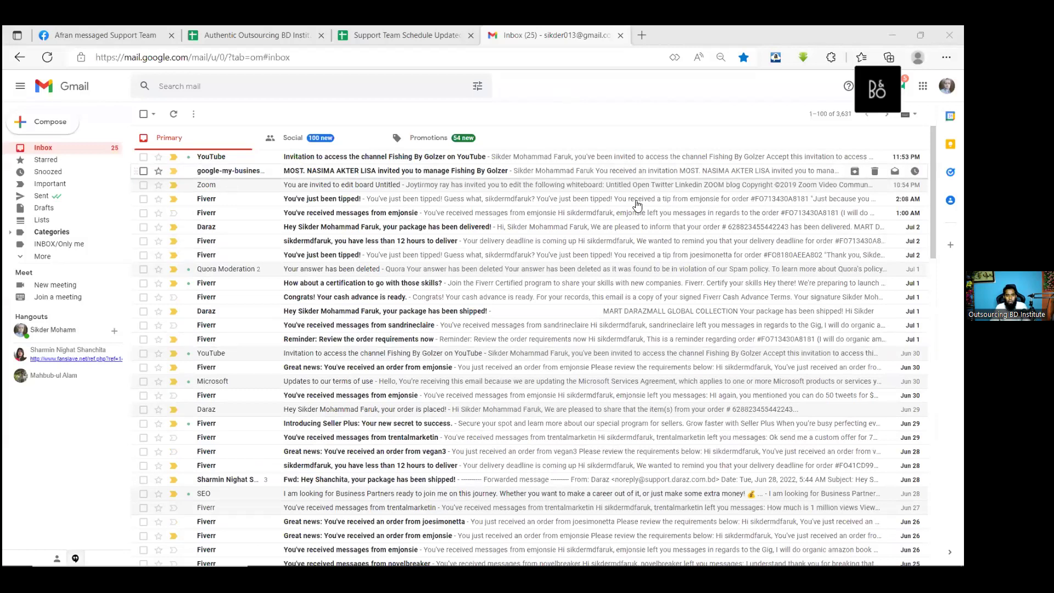
Tick the YouTube invitation email in the Primary inbox, leaving the google-my-business one unticked
left_click(143, 170)
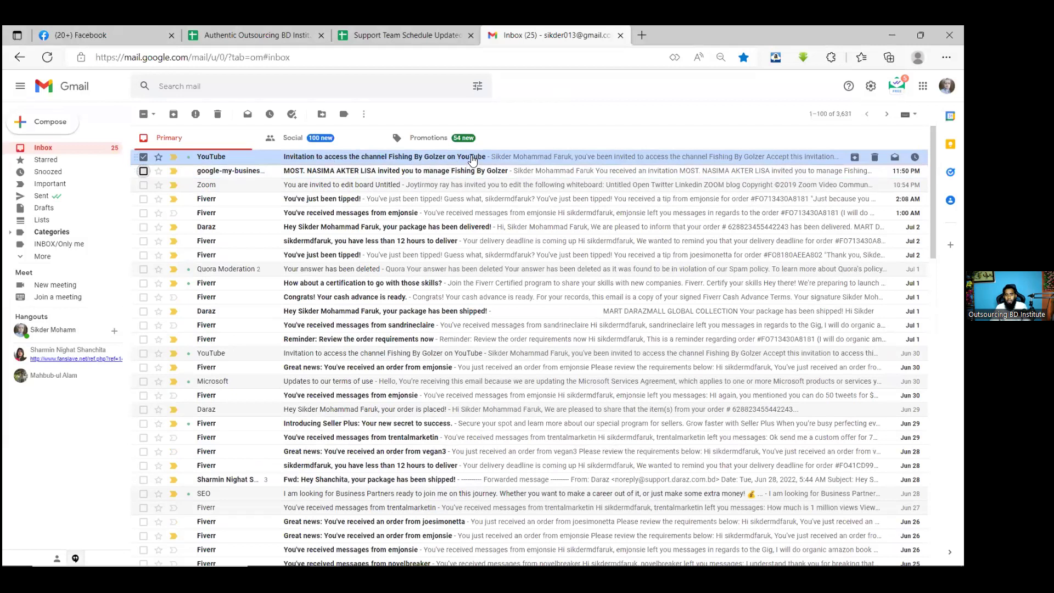
left_click(144, 171)
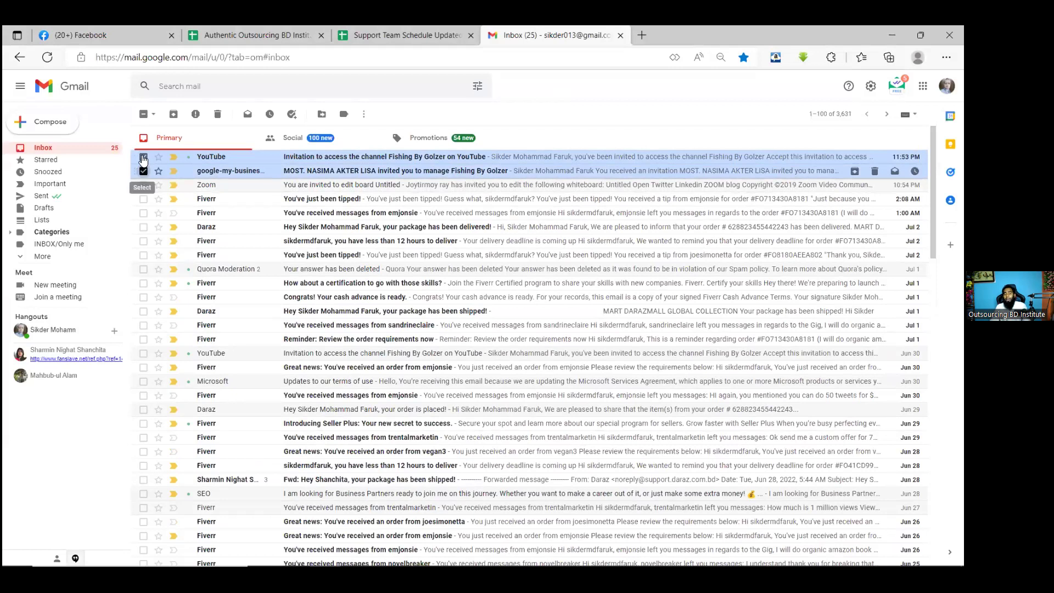
left_click(144, 171)
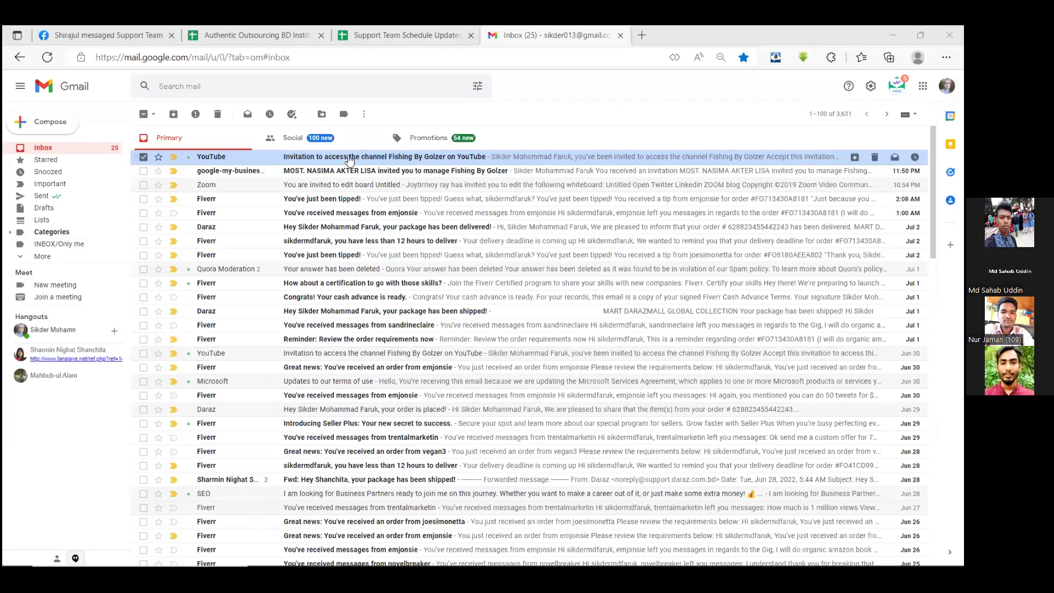
Open the Fishing By Golzer invitation email and accept the invitation
left_click(349, 158)
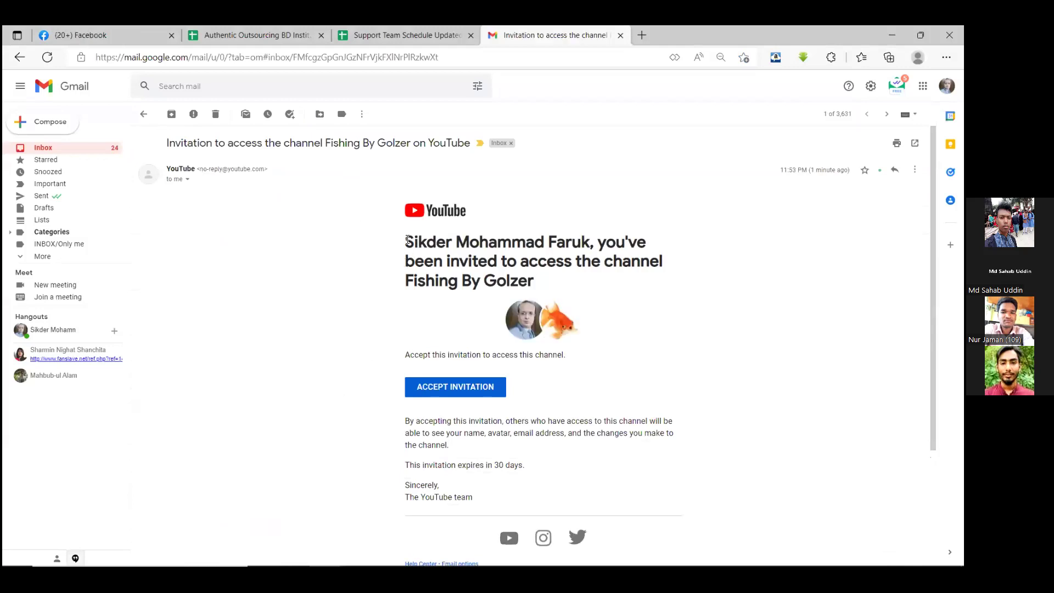
left_click_drag(404, 242, 564, 241)
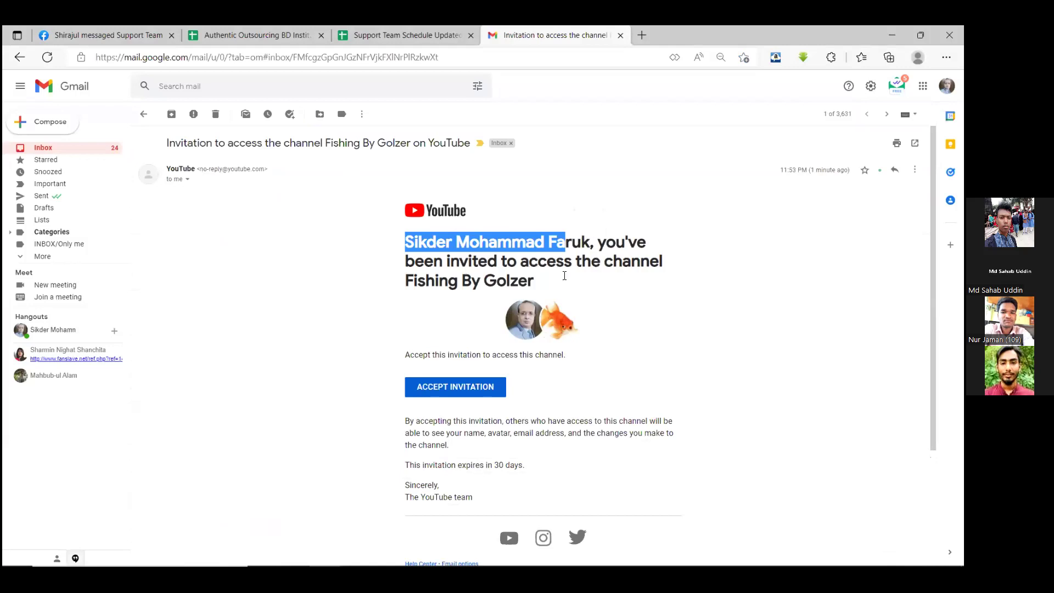
left_click_drag(459, 280, 518, 280)
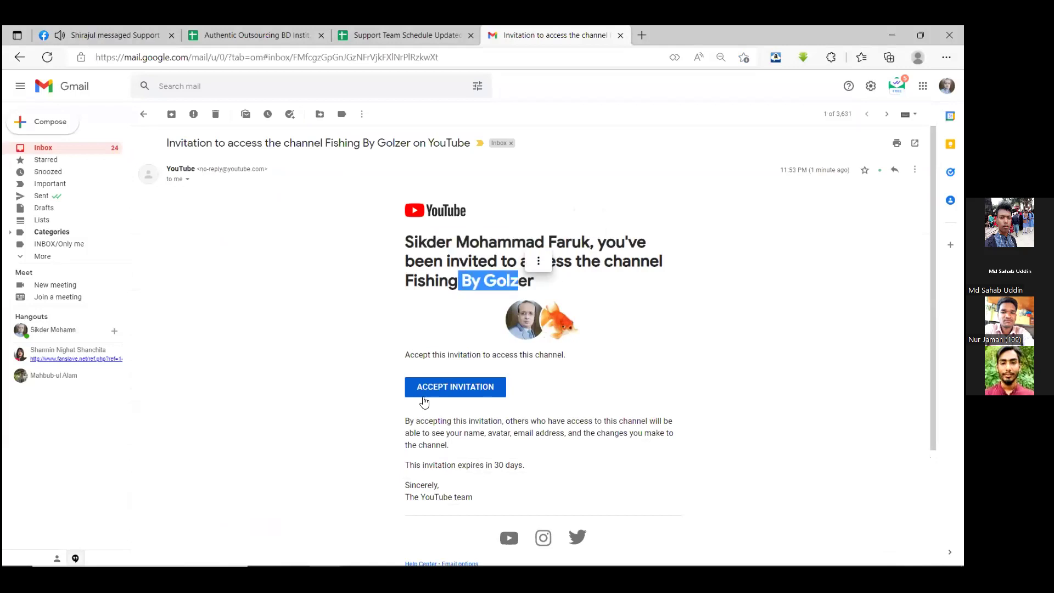
left_click_drag(423, 355, 469, 356)
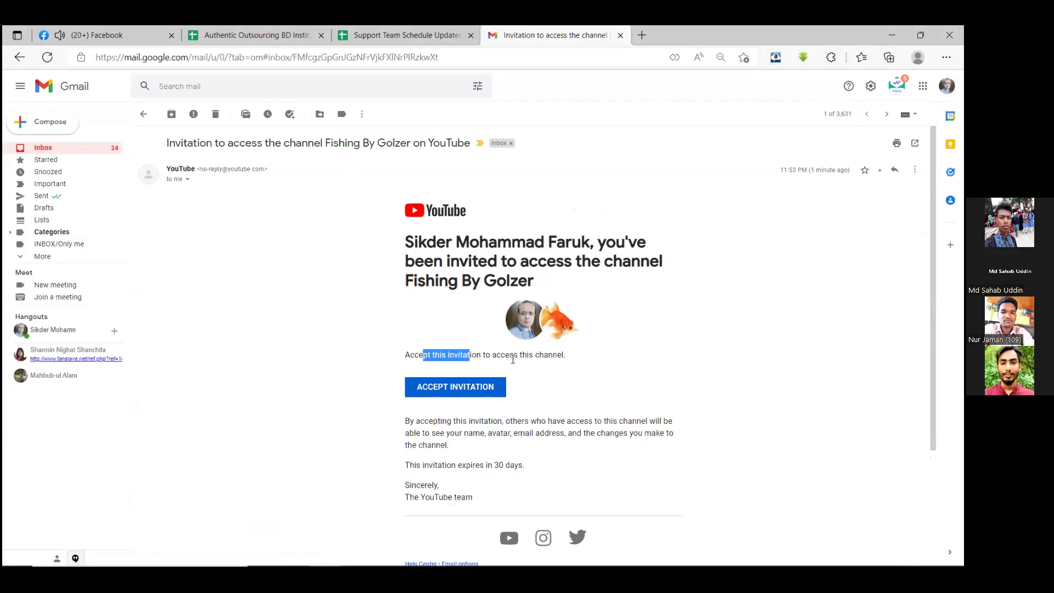
mouse_move(550, 358)
left_mouse_down()
mouse_move(514, 355)
mouse_move(548, 356)
left_mouse_up()
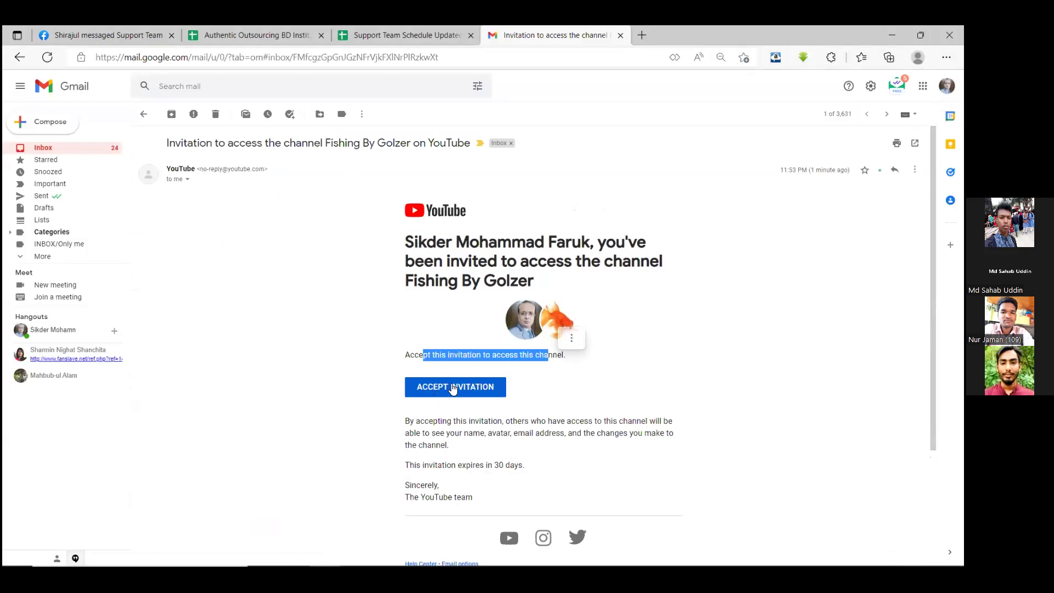
left_click(452, 387)
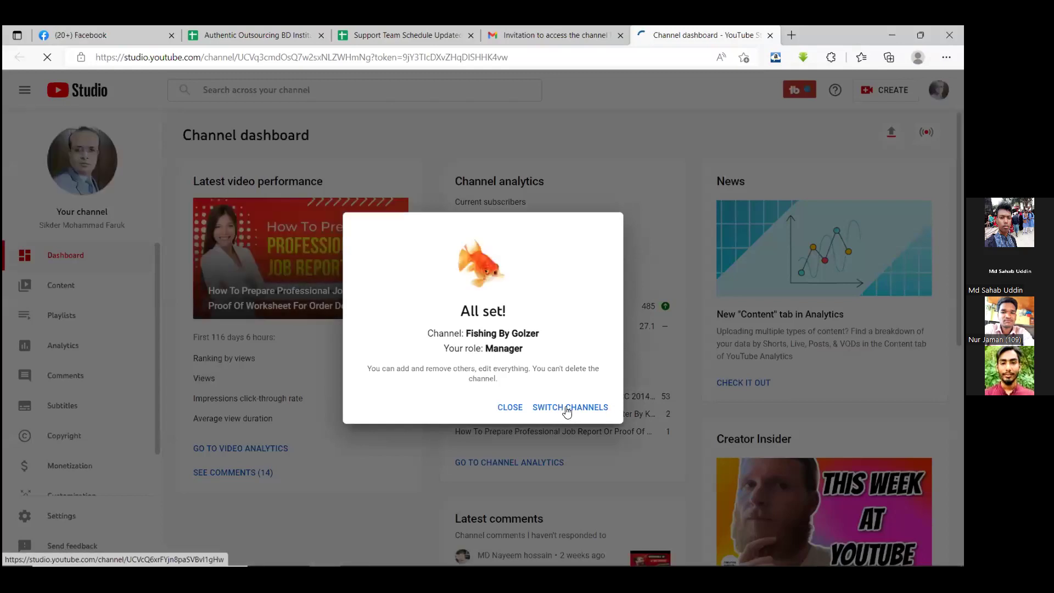
Switch to the Fishing By Golzer channel and view its Comments page
left_click(567, 411)
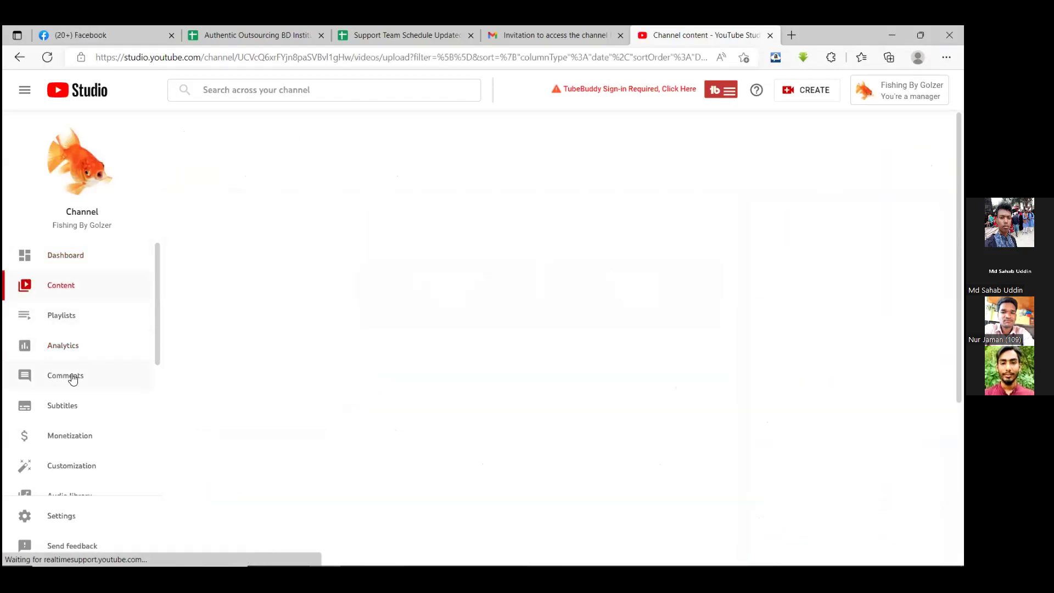
left_click(73, 377)
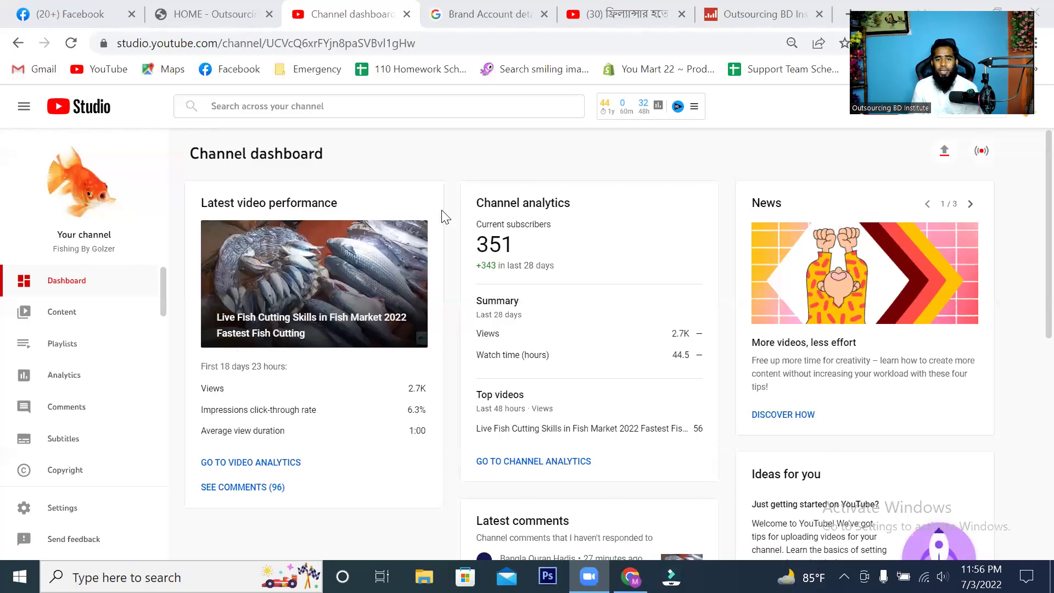
Open the channel Settings at the Permissions list
scroll(77, 460, "down", 1)
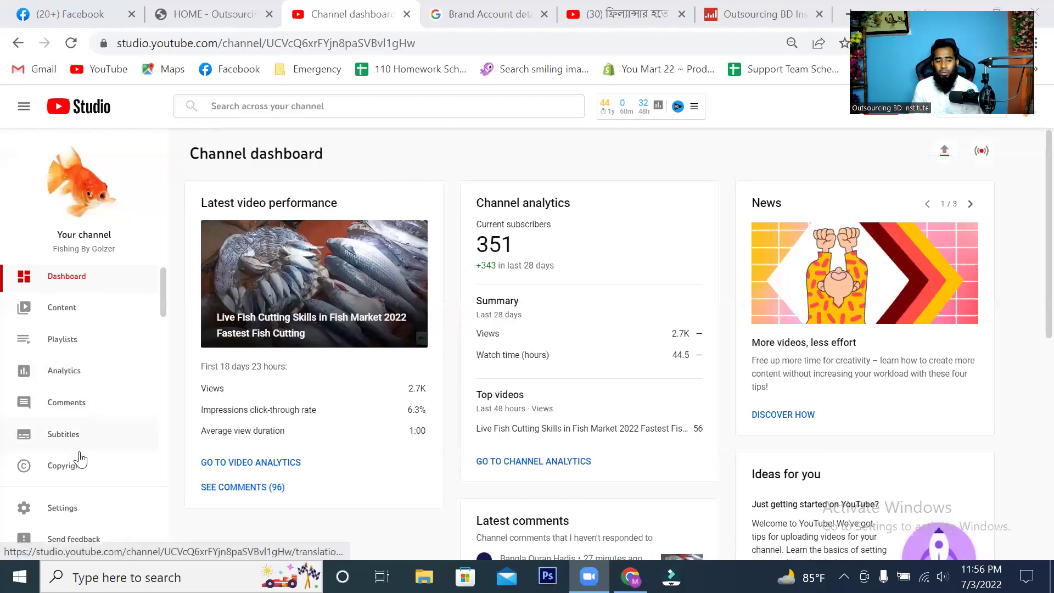
scroll(75, 510, "down", 2)
left_click(74, 508)
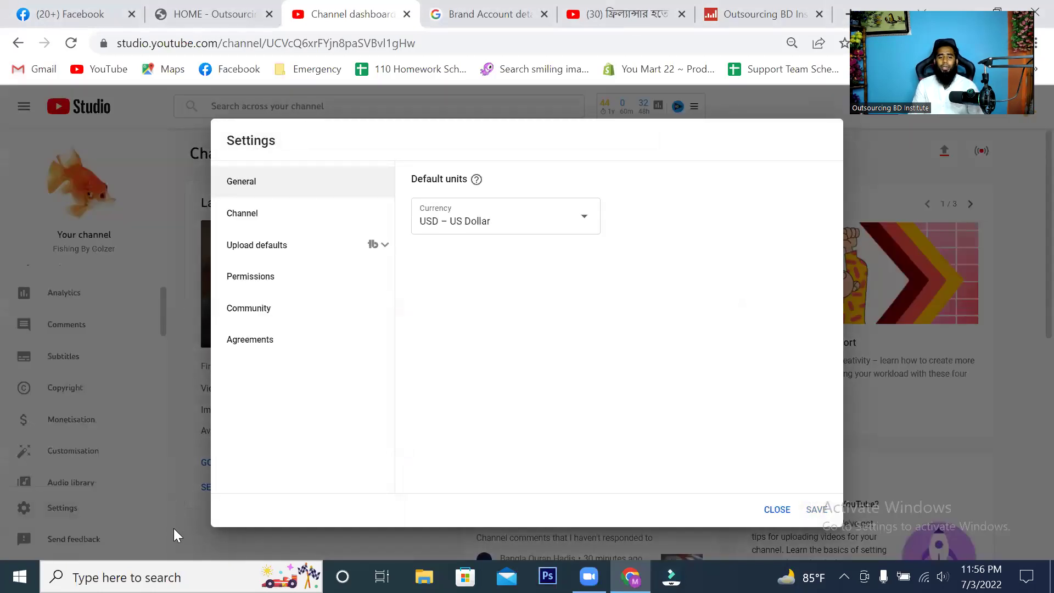
left_click(279, 282)
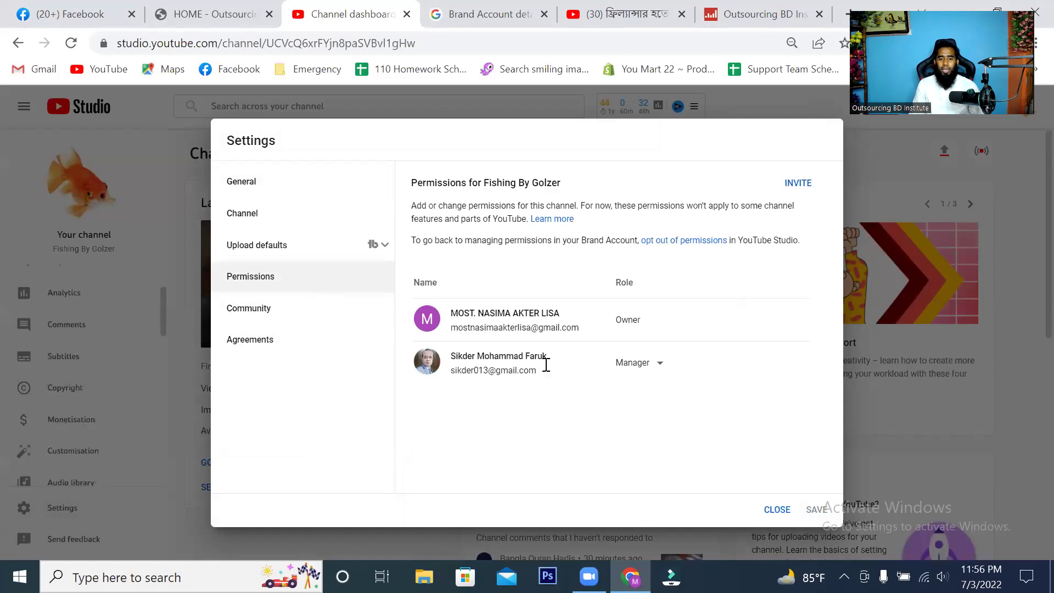
Choose Remove access for the Manager's role
mouse_move(670, 367)
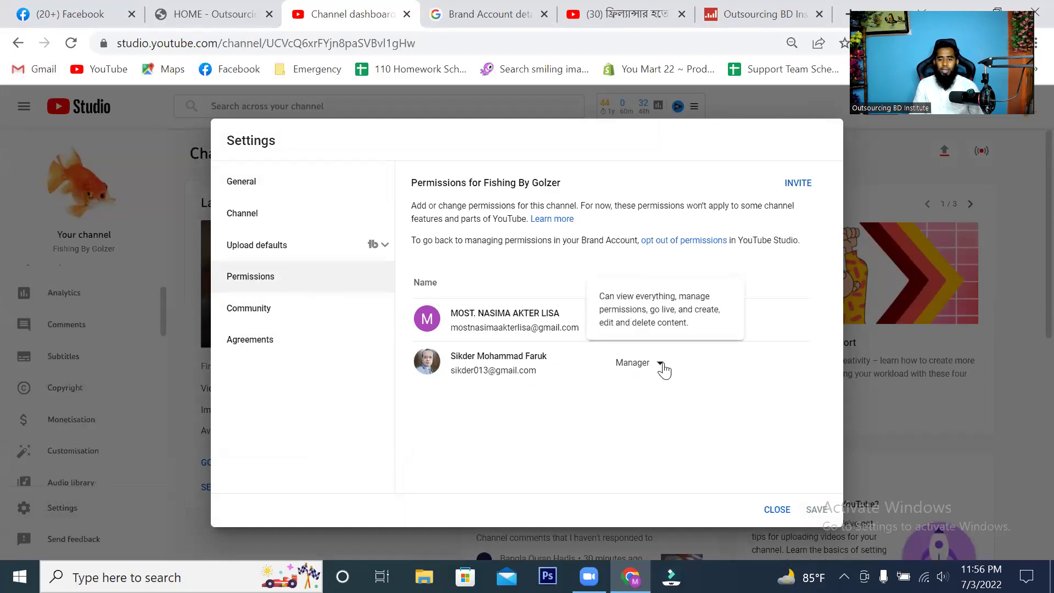
left_click(660, 365)
left_click(660, 365)
left_click(660, 367)
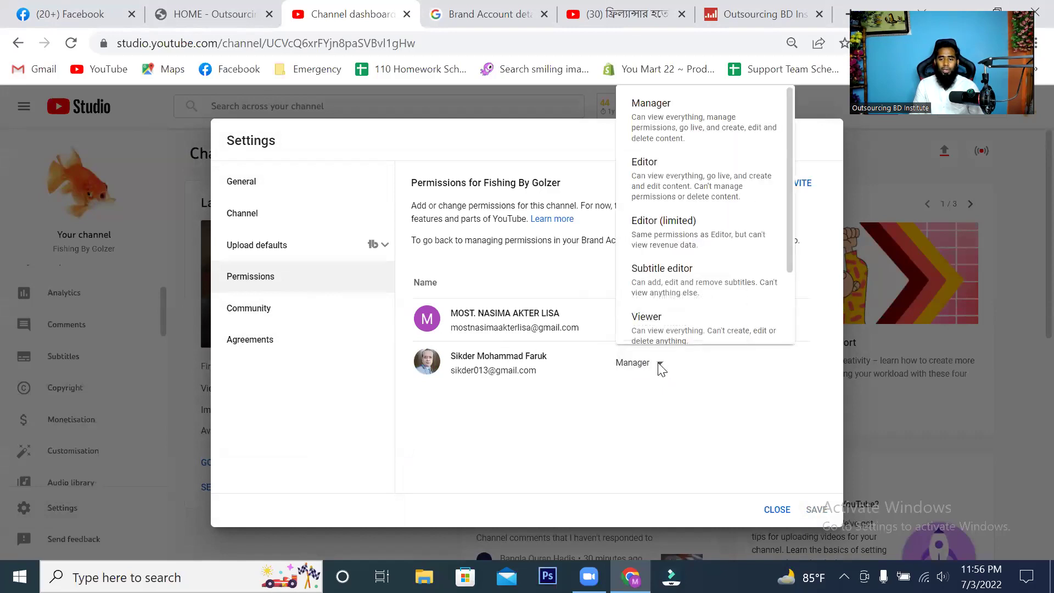
scroll(686, 165, "down", 2)
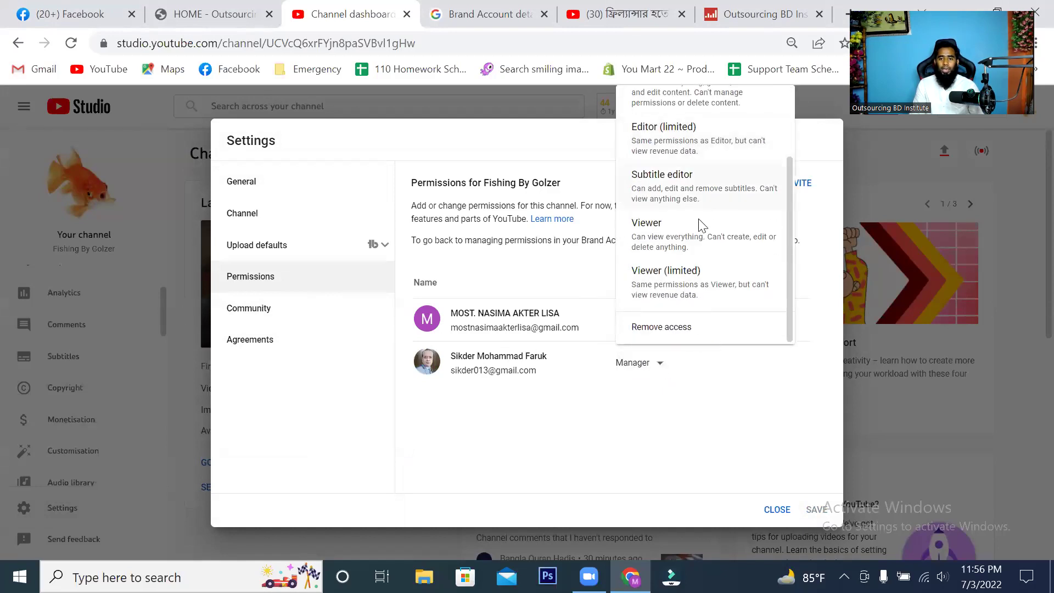
scroll(668, 153, "up", 2)
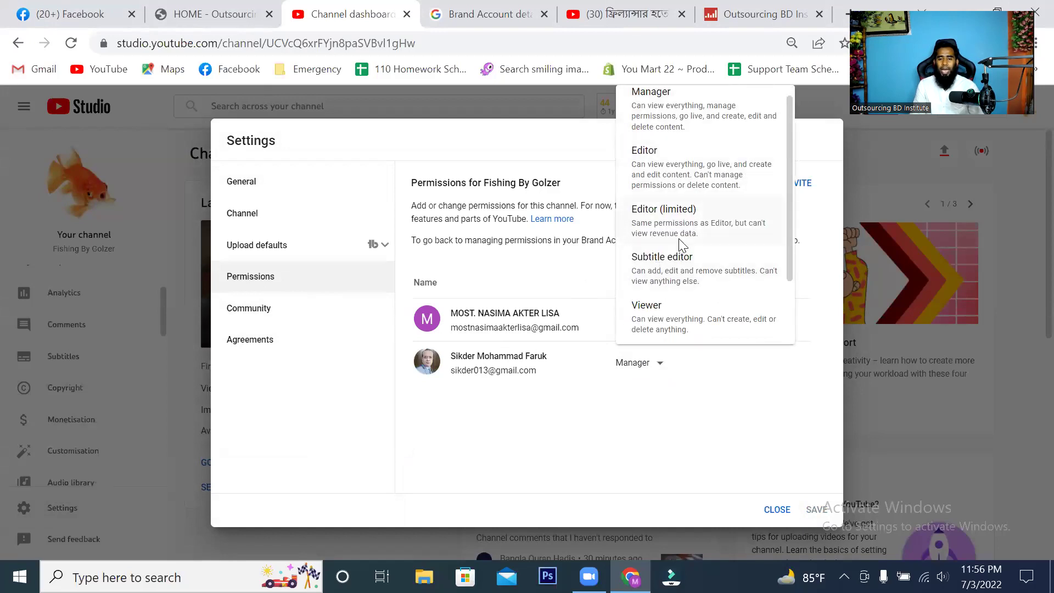
scroll(680, 244, "up", 1)
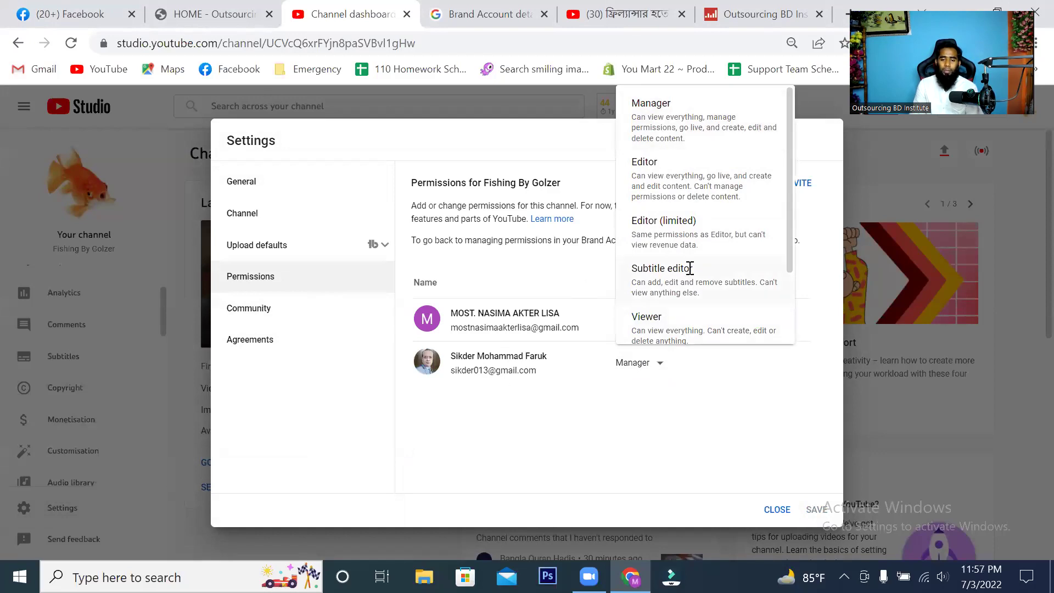
scroll(693, 268, "down", 2)
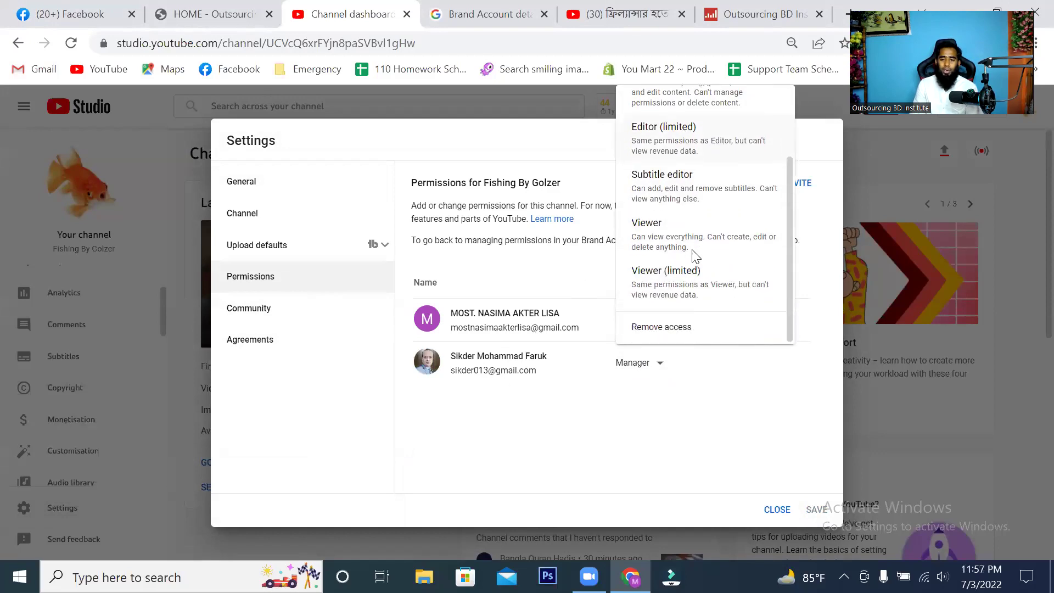
left_click(676, 327)
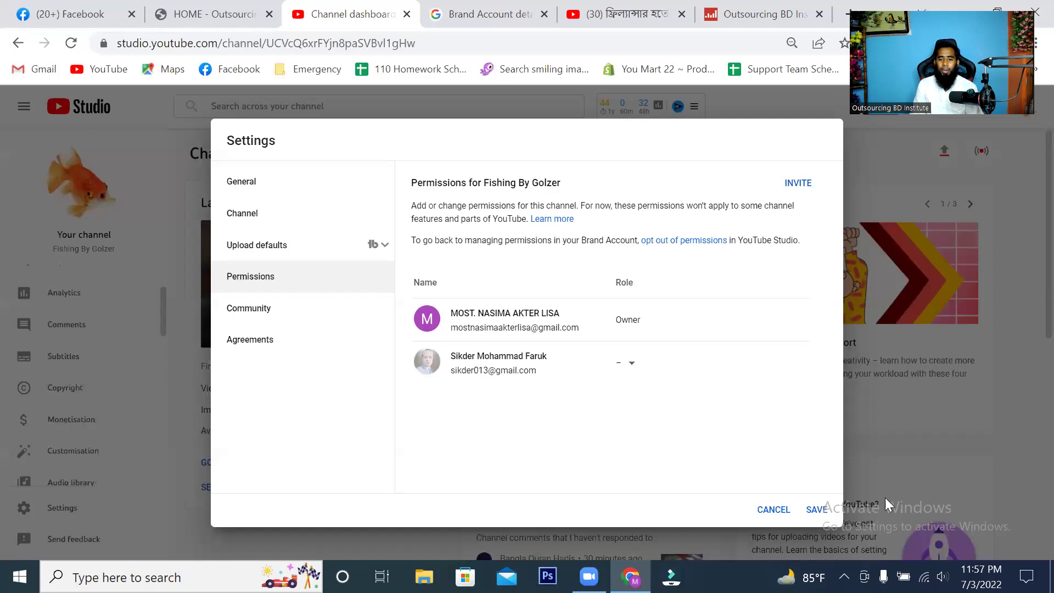
Save the Manager access removal in Settings
left_click(802, 509)
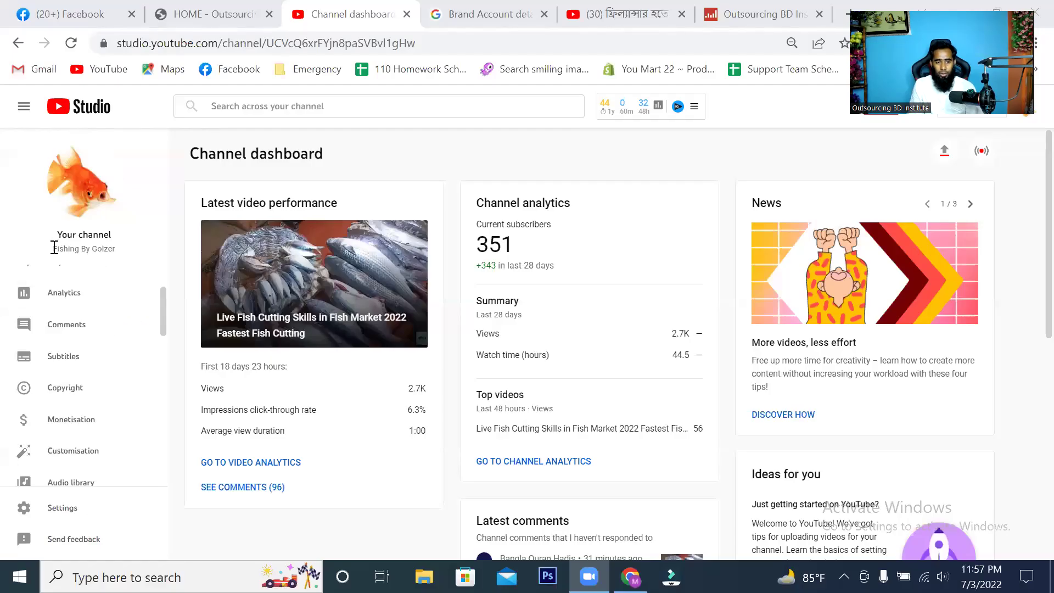
triple_click(115, 247)
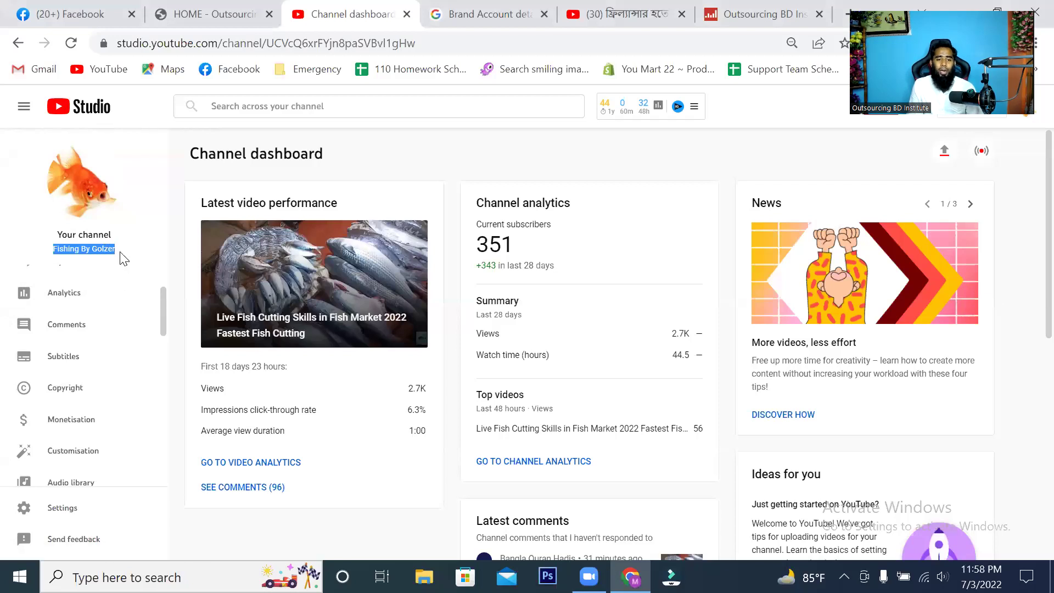
left_click(124, 258)
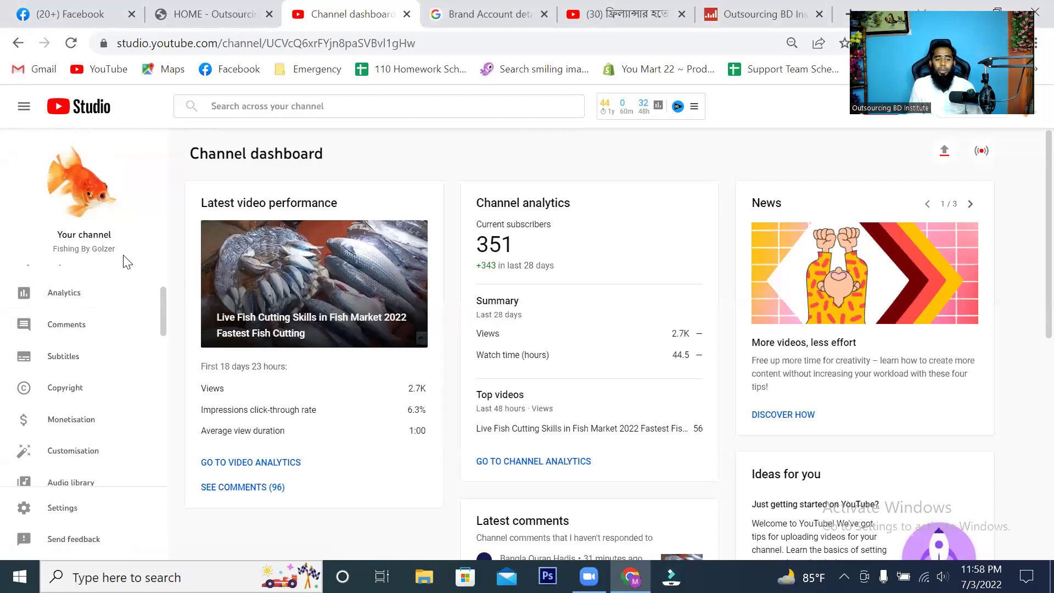
Show the Channel content list with the Live Fish Cutting Skills video
scroll(88, 405, "up", 2)
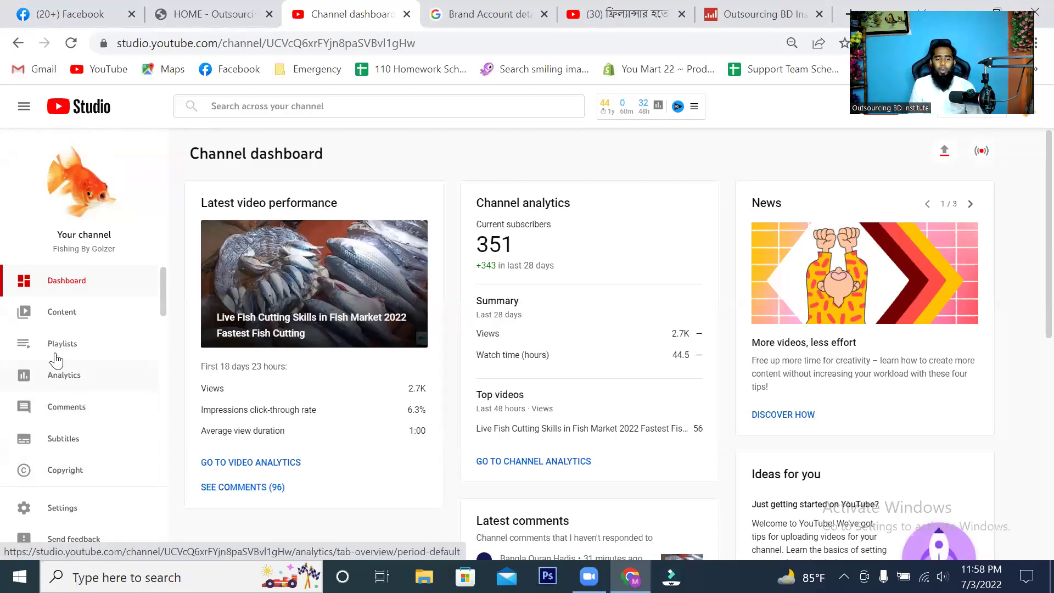
left_click(73, 323)
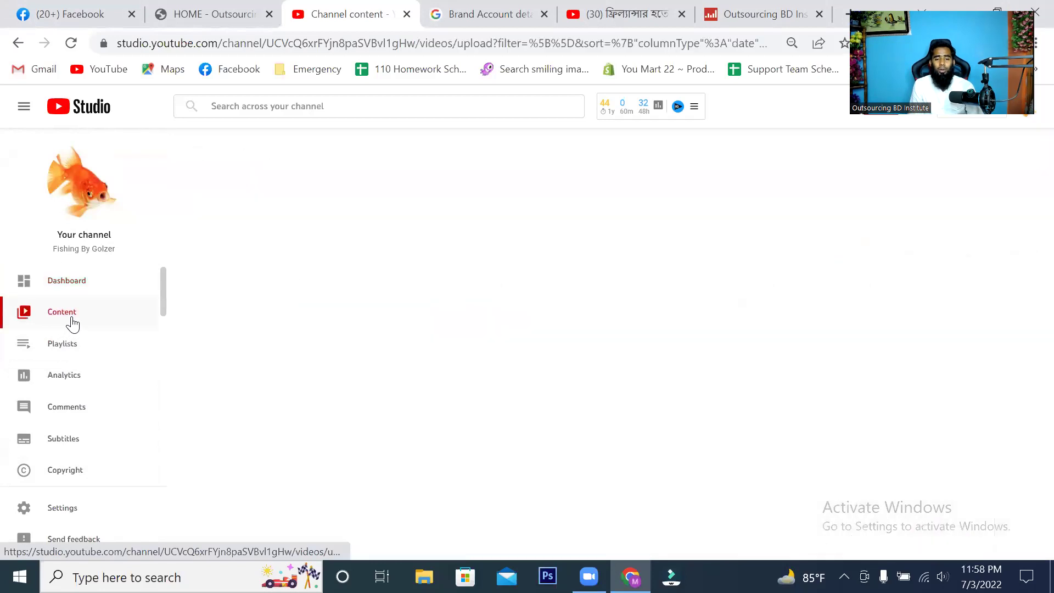
mouse_move(472, 297)
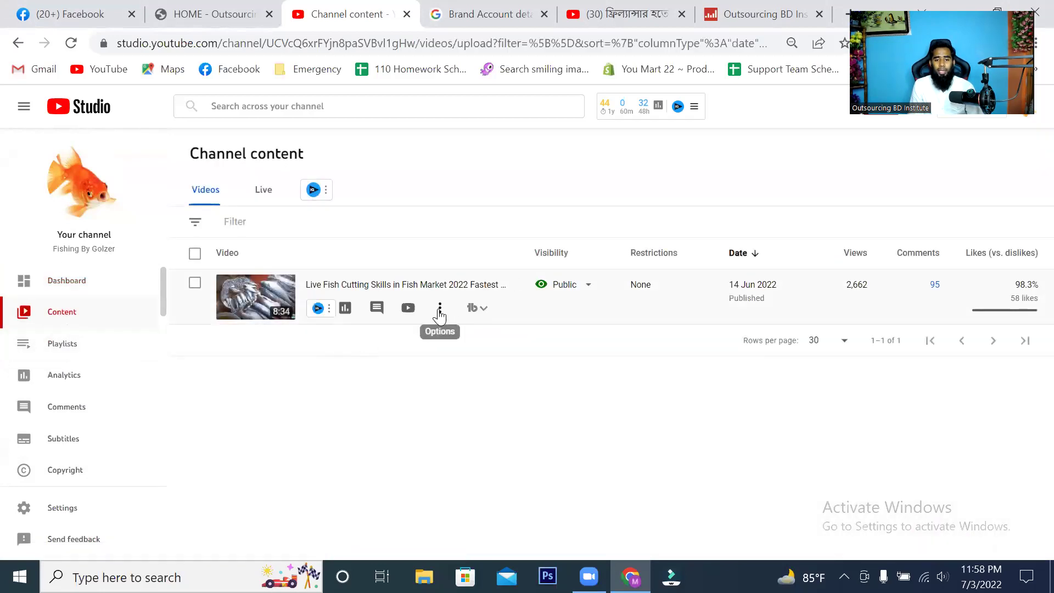